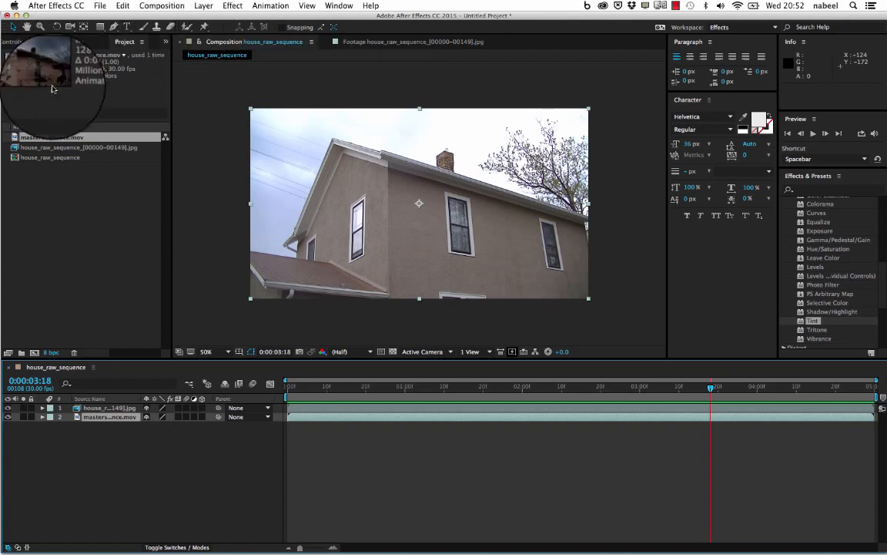
- Play the raw house sequence from its first frame, then return to the start to examine the original house
{"action": "left_click_drag", "start_coordinate": [297, 393], "coordinate": [243, 390]}
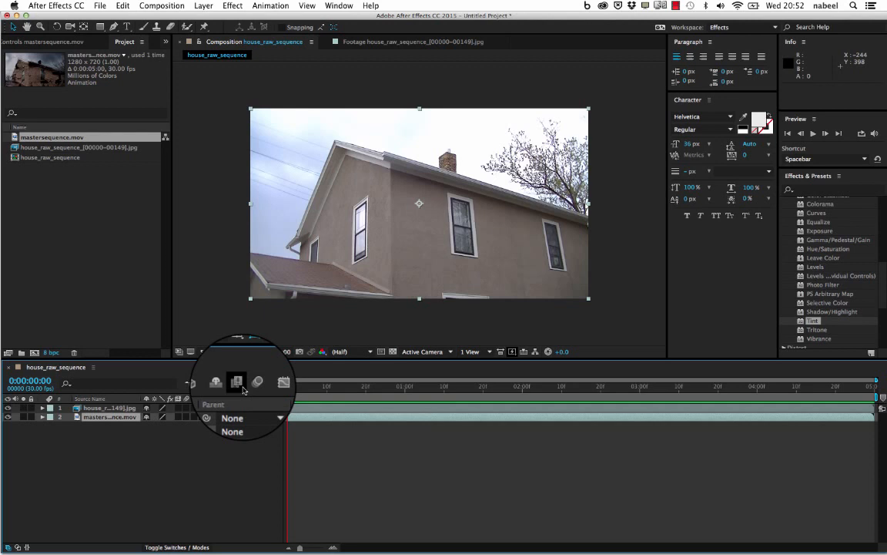
{"action": "key", "text": "space"}
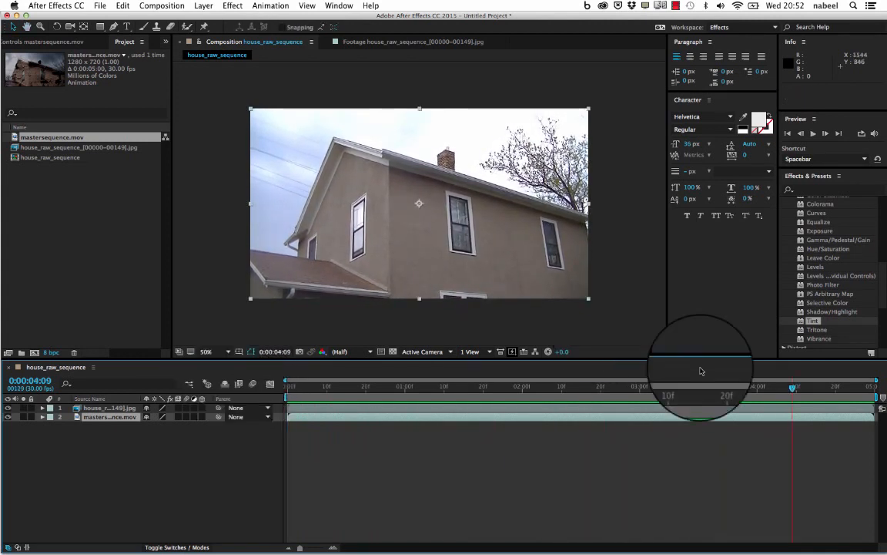
{"action": "left_click_drag", "start_coordinate": [800, 390], "coordinate": [241, 410]}
{"action": "left_click_drag", "start_coordinate": [479, 169], "coordinate": [483, 245]}
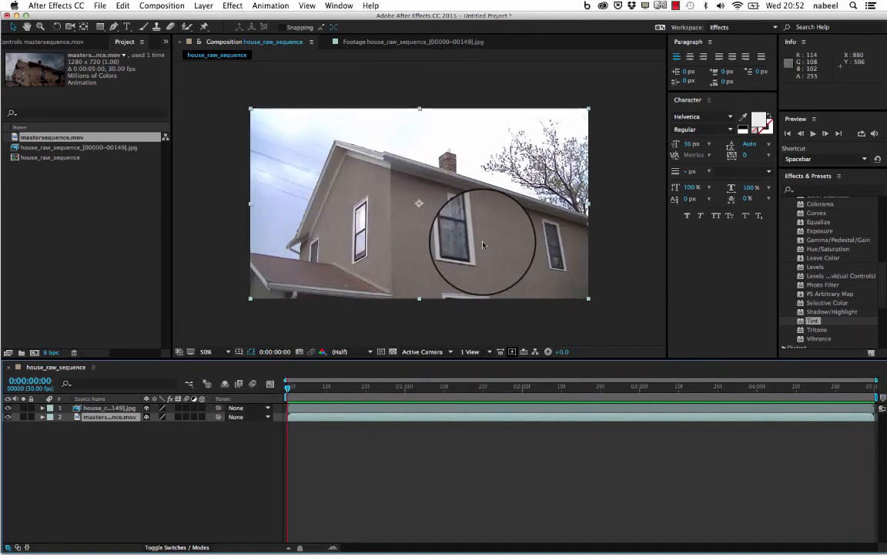
{"action": "left_click_drag", "start_coordinate": [483, 245], "coordinate": [248, 285]}
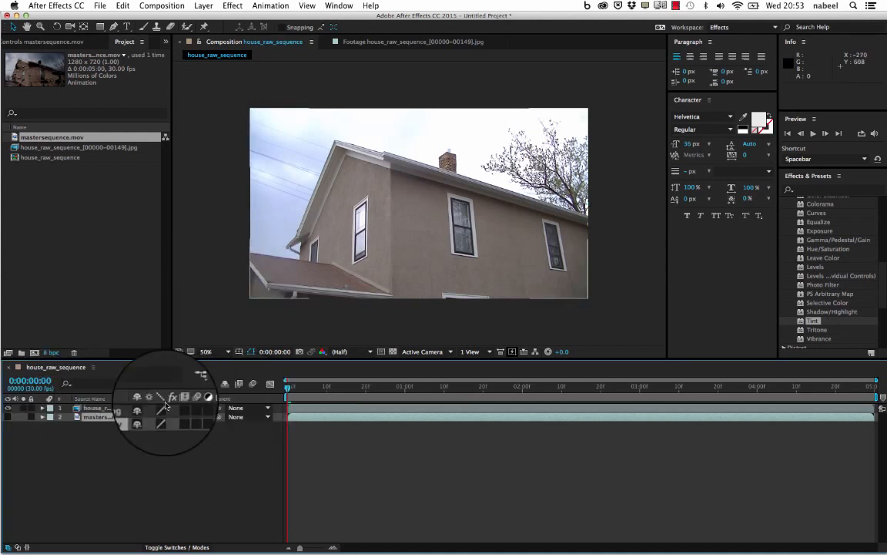
- Hide the raw JPG sequence layer, show the mastersequence.mov layer instead, and play back the decayed house result
{"action": "left_click", "coordinate": [6, 409]}
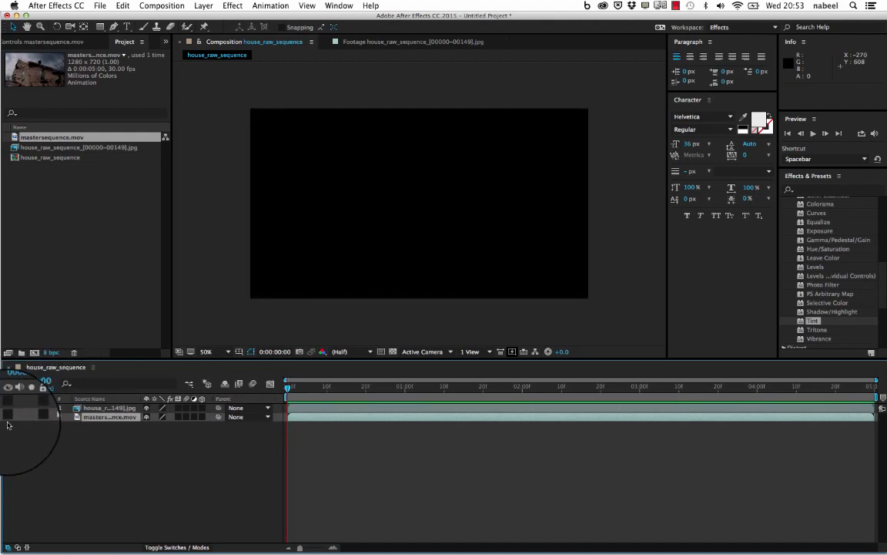
{"action": "left_click", "coordinate": [7, 416]}
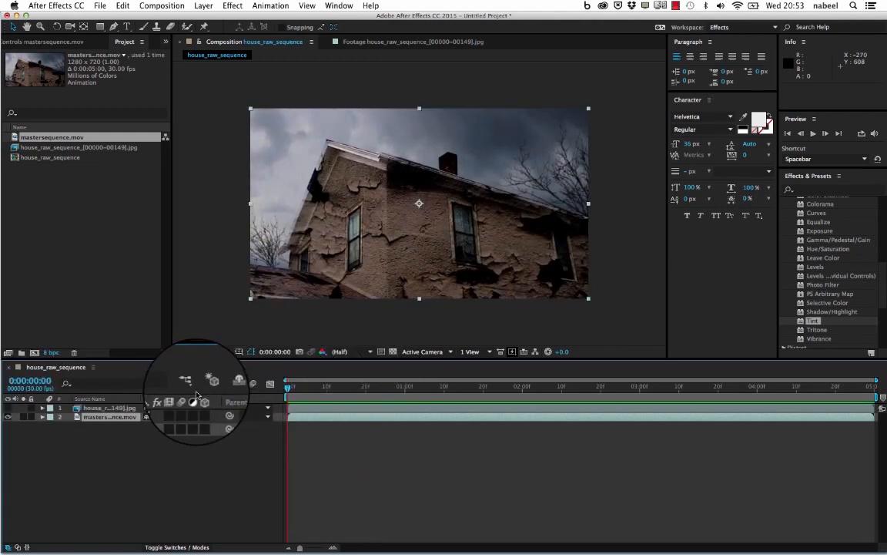
{"action": "key", "text": "space"}
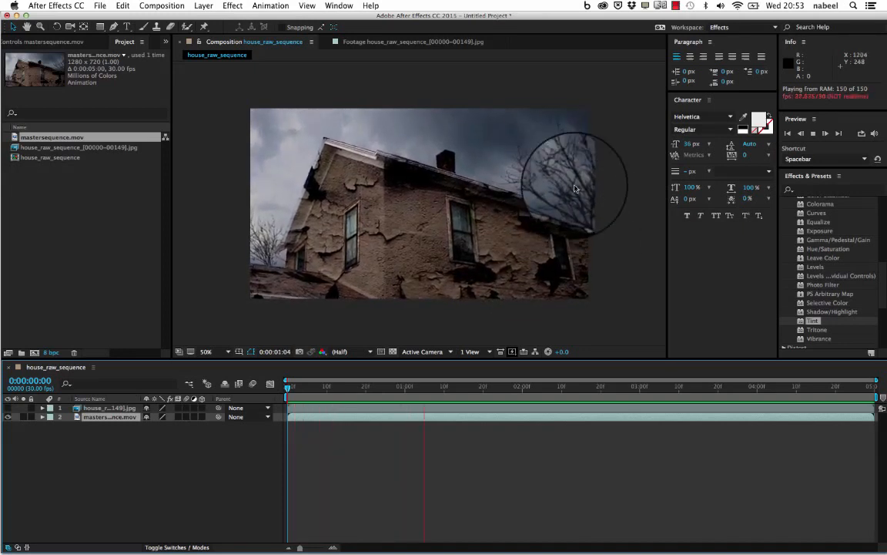
{"action": "left_click", "coordinate": [460, 256]}
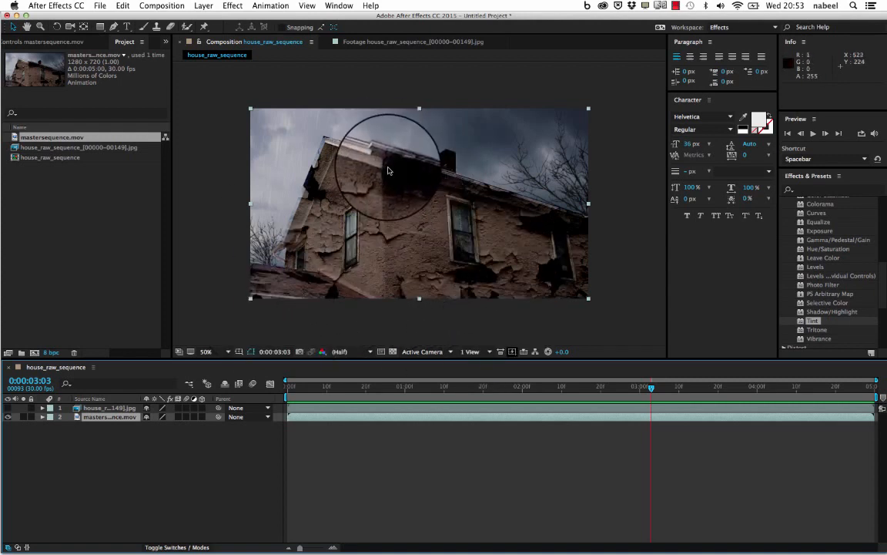
{"action": "left_click", "coordinate": [669, 7]}
{"action": "left_click", "coordinate": [685, 30]}
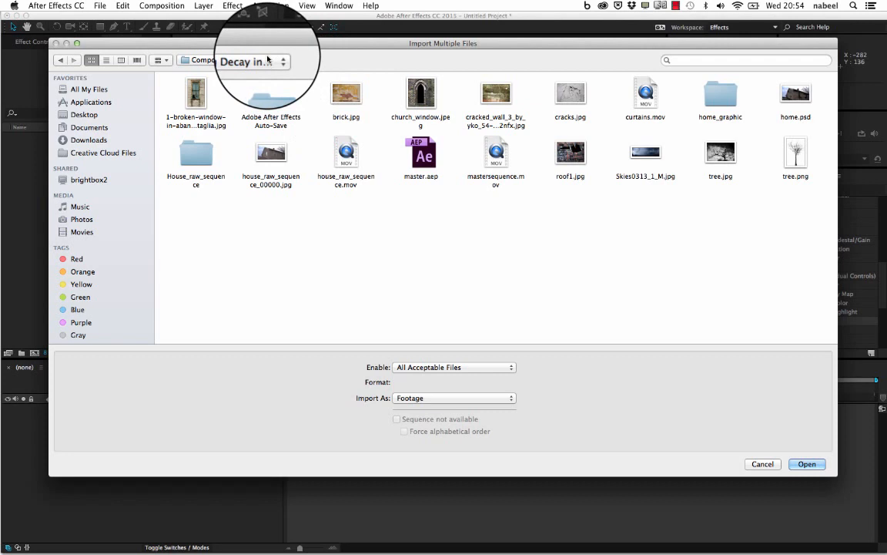
- Browse the Compositing Decay into Architectural Footage in After Effects_Rotoscoping folder and preview the broken-window image and brick.jpg
{"action": "left_click", "coordinate": [267, 60]}
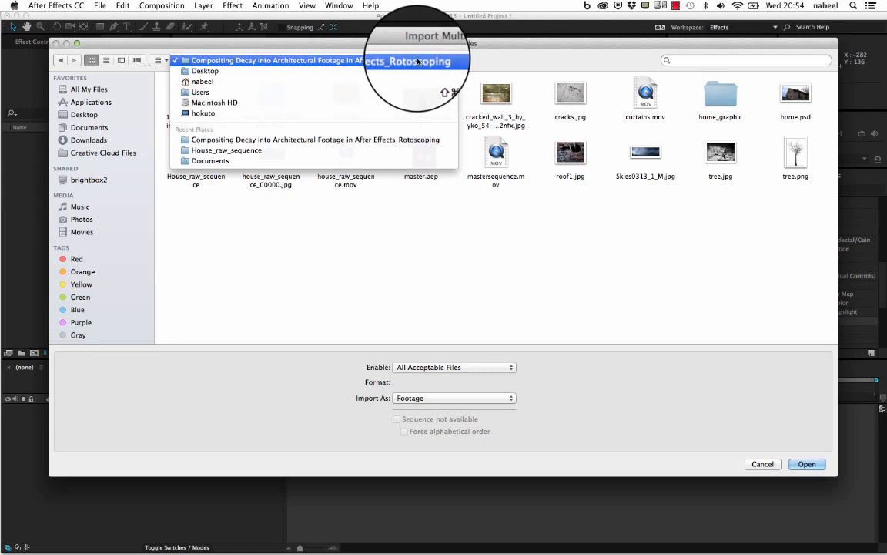
{"action": "left_click", "coordinate": [336, 140]}
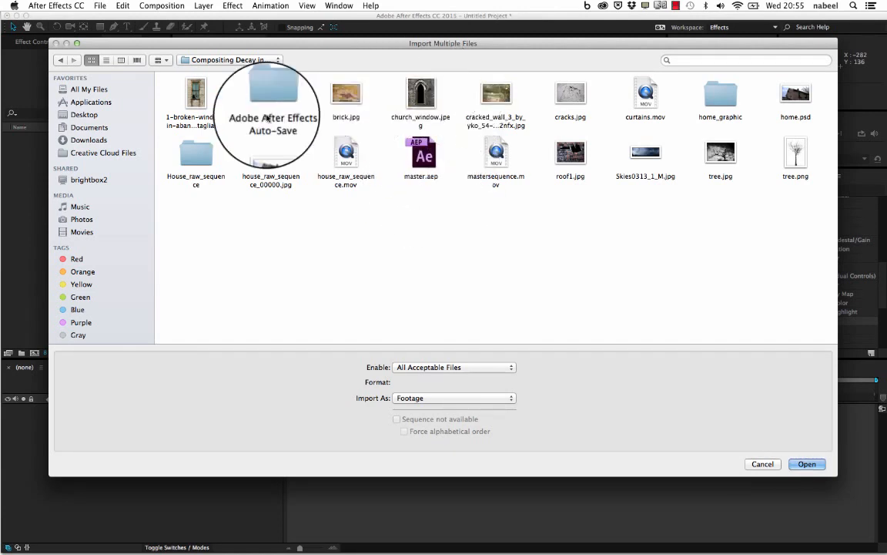
{"action": "left_click", "coordinate": [198, 98]}
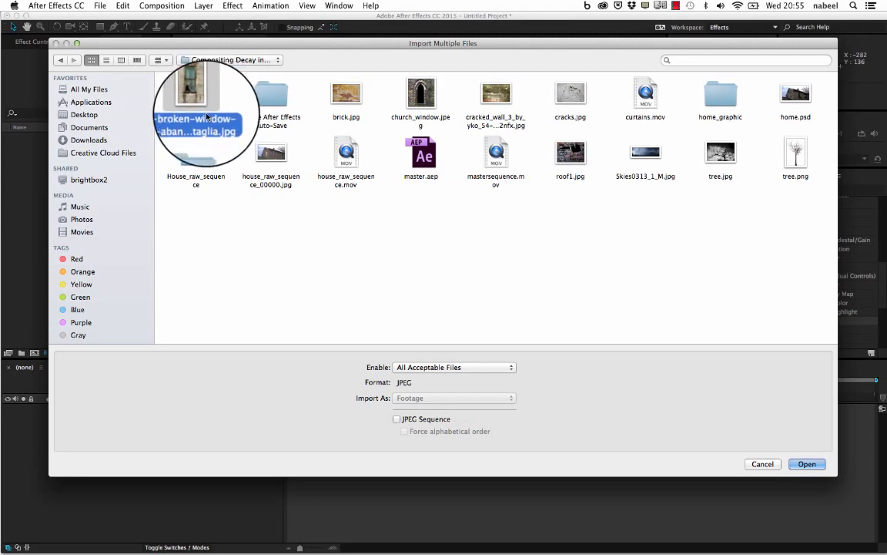
{"action": "key", "text": "space"}
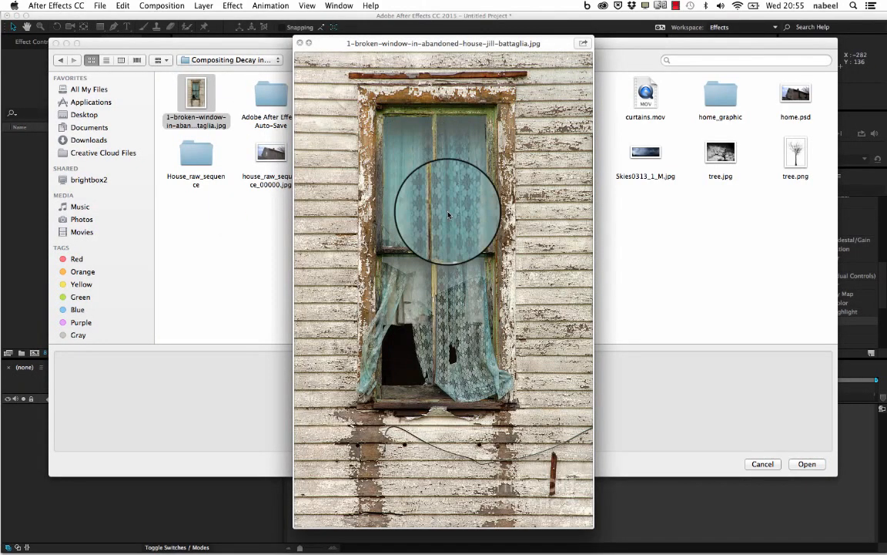
{"action": "left_click", "coordinate": [299, 46]}
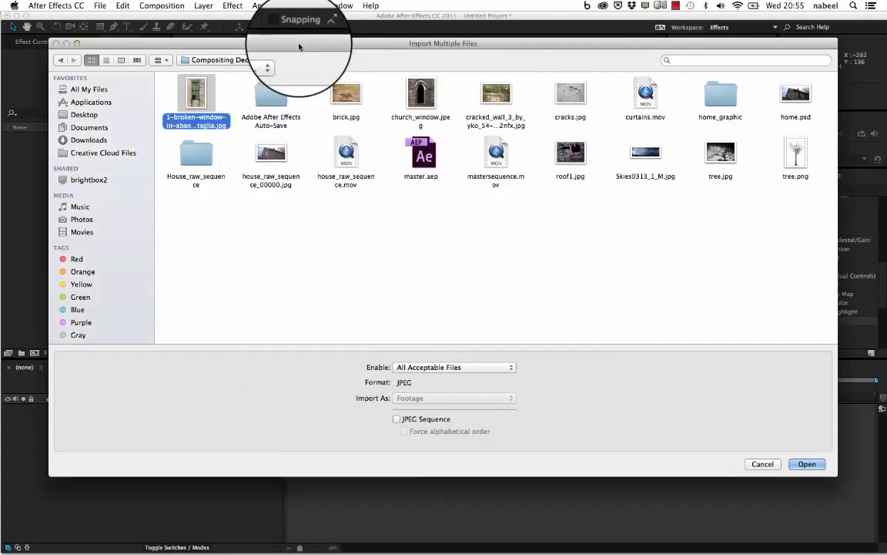
{"action": "left_click", "coordinate": [345, 95]}
{"action": "key", "text": "space"}
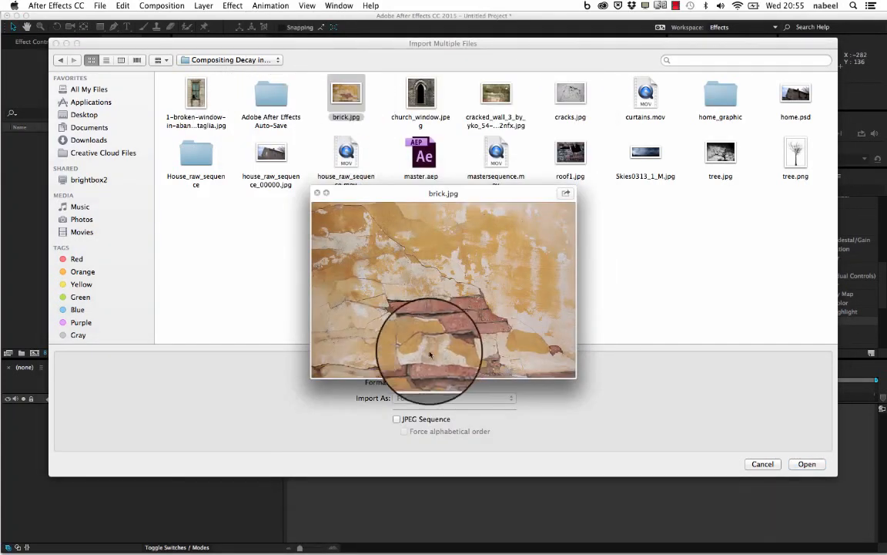
{"action": "left_click", "coordinate": [316, 193]}
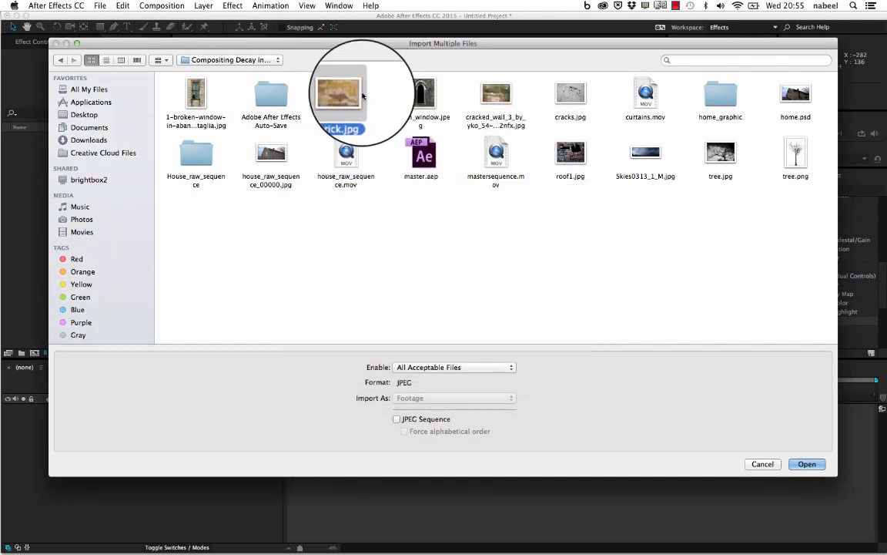
- Preview church_window.jpeg, the cracked wall texture and cracks.jpg in the project folder
{"action": "left_click", "coordinate": [422, 104]}
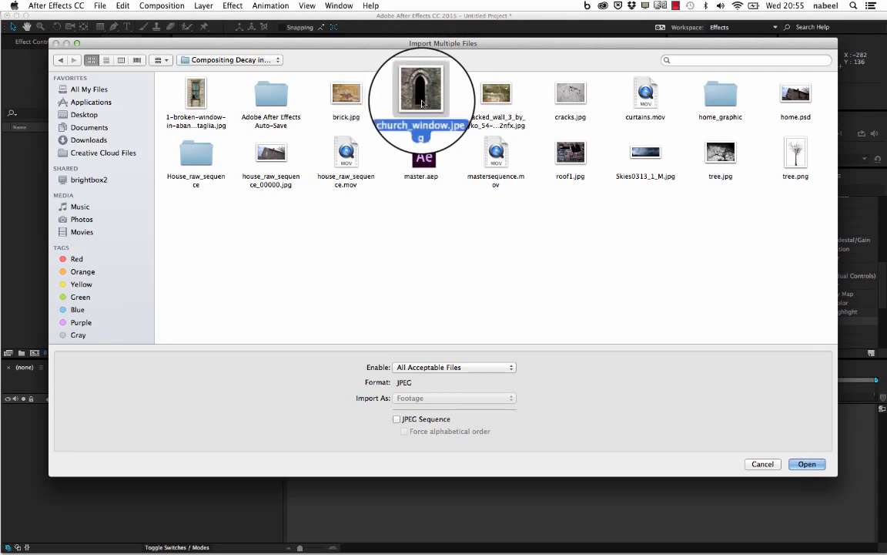
{"action": "key", "text": "space"}
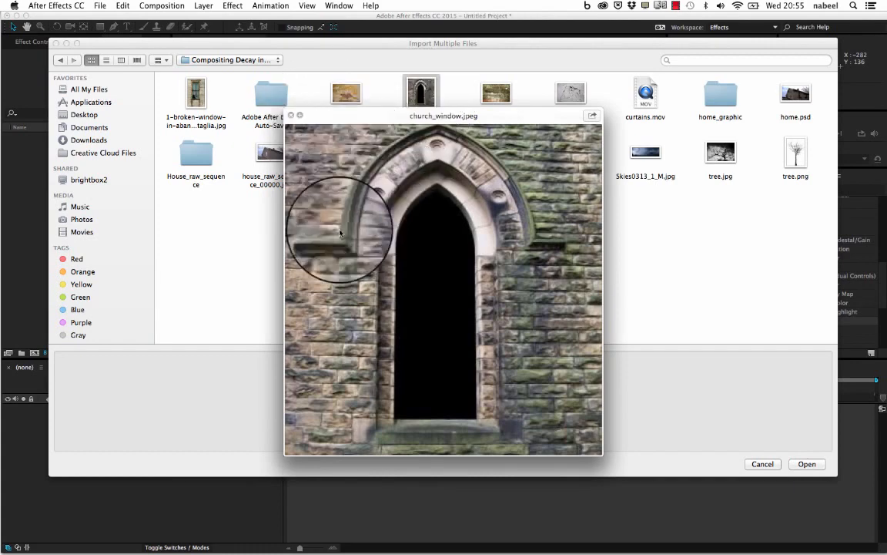
{"action": "left_click", "coordinate": [291, 116]}
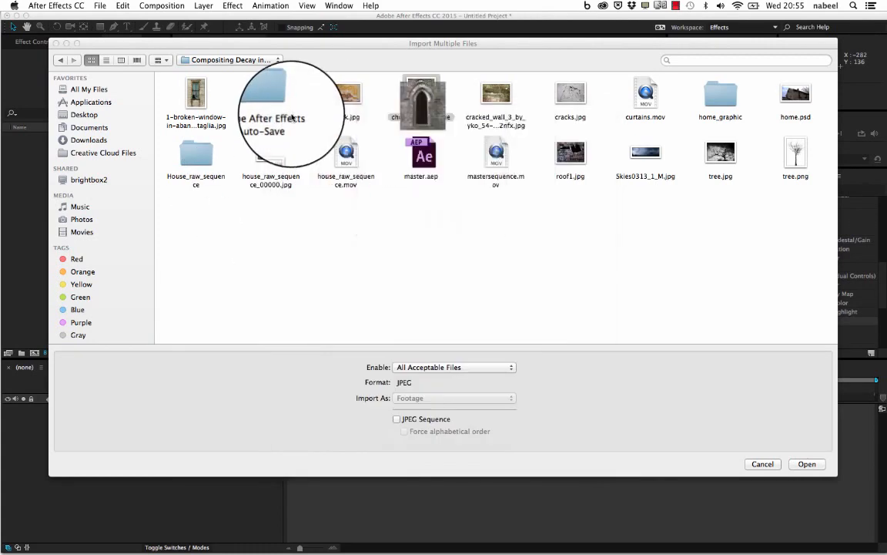
{"action": "left_click", "coordinate": [501, 98]}
{"action": "key", "text": "space"}
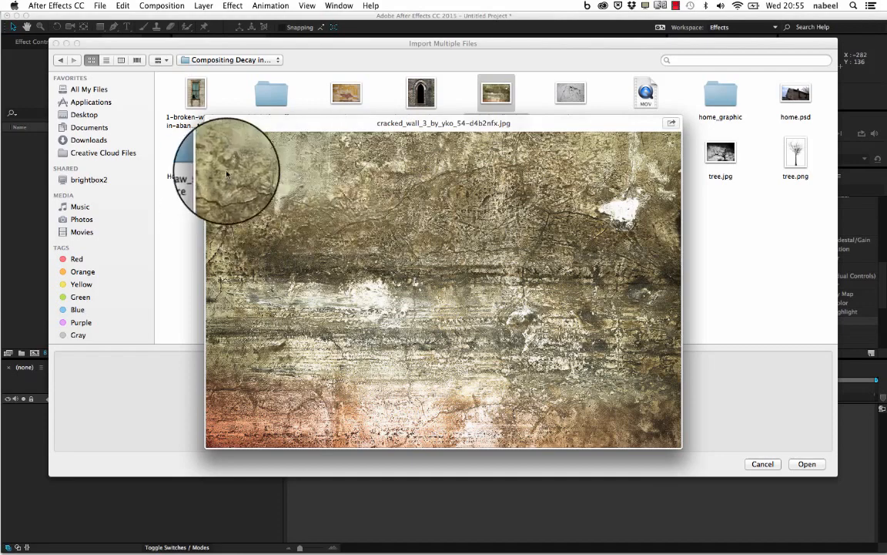
{"action": "left_click", "coordinate": [212, 124]}
{"action": "left_click", "coordinate": [577, 95]}
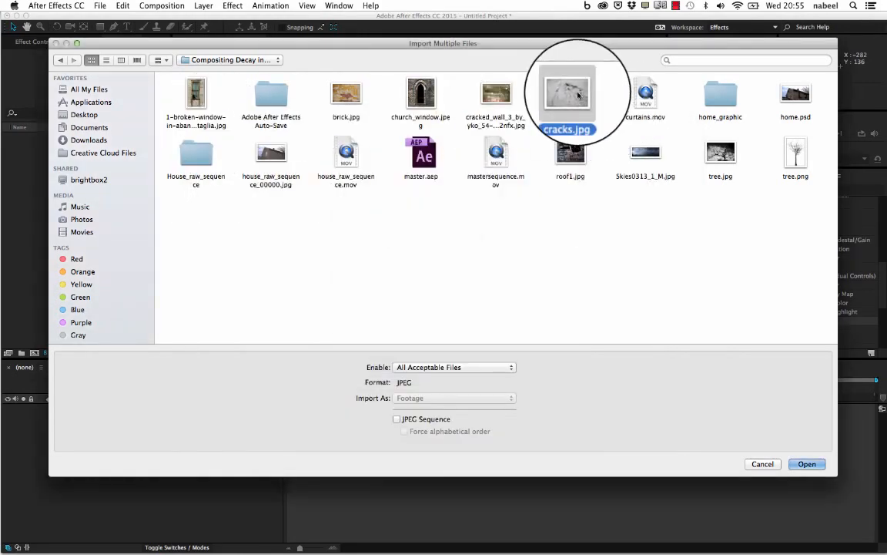
{"action": "key", "text": "space"}
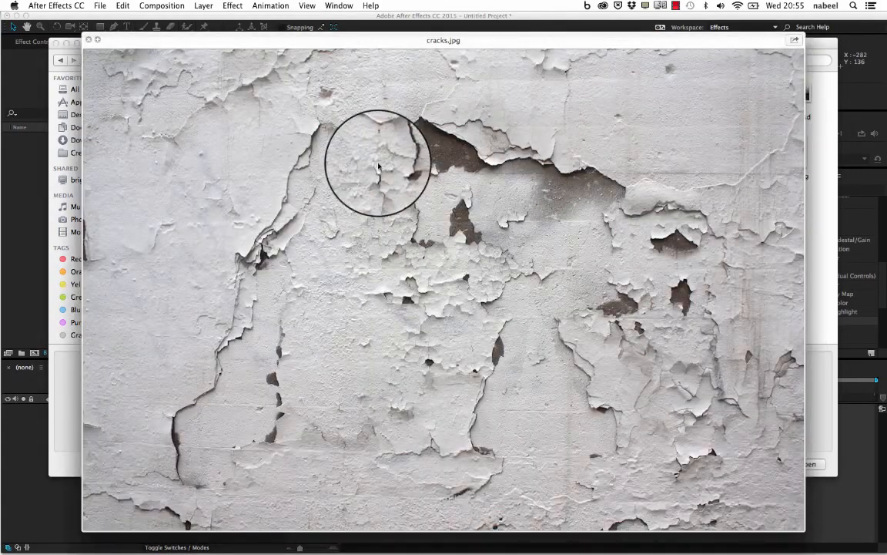
{"action": "left_click", "coordinate": [89, 27]}
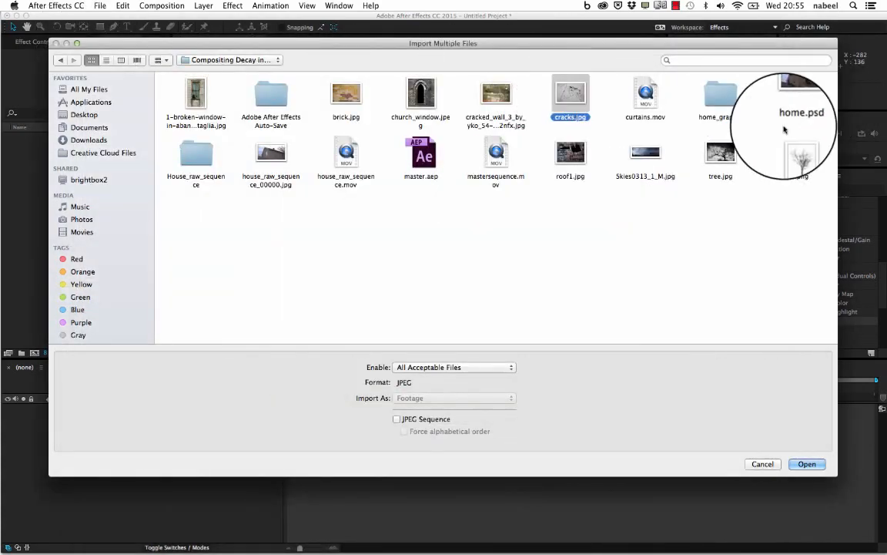
- Preview Skies0313_1_M.jpg and tree.png, then close the import dialog without importing anything
{"action": "left_click", "coordinate": [651, 153]}
{"action": "key", "text": "space"}
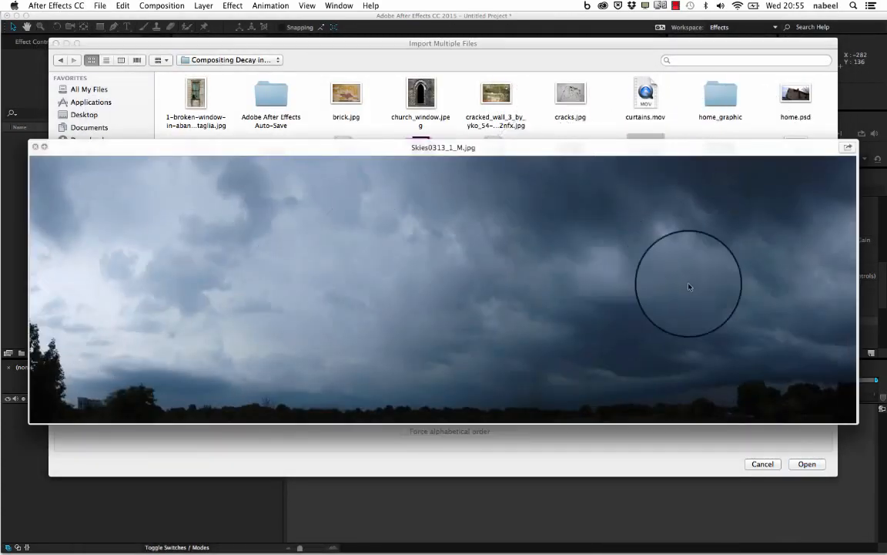
{"action": "left_click", "coordinate": [35, 147]}
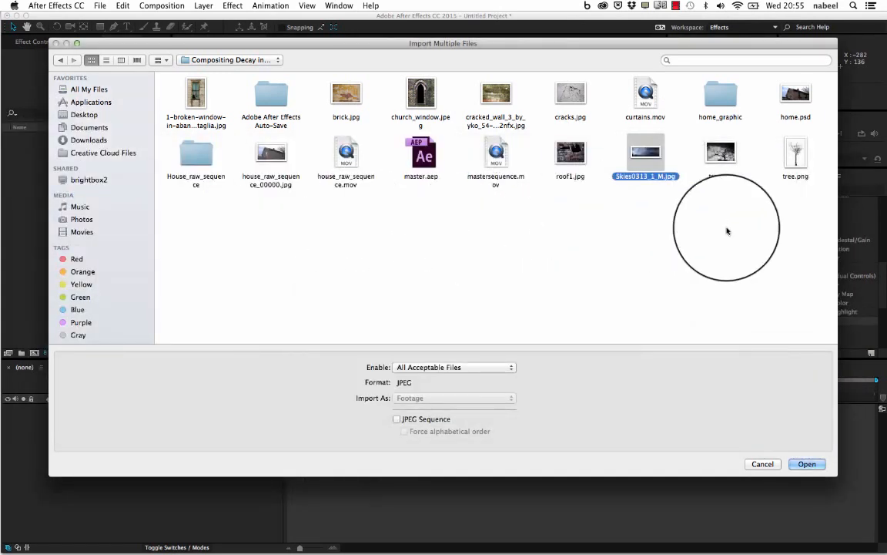
{"action": "left_click", "coordinate": [796, 154]}
{"action": "key", "text": "space"}
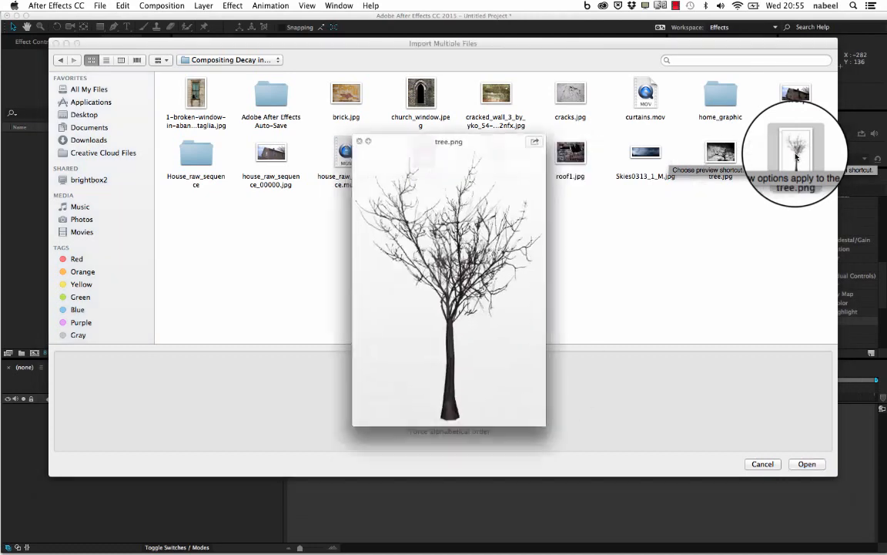
{"action": "left_click", "coordinate": [352, 141]}
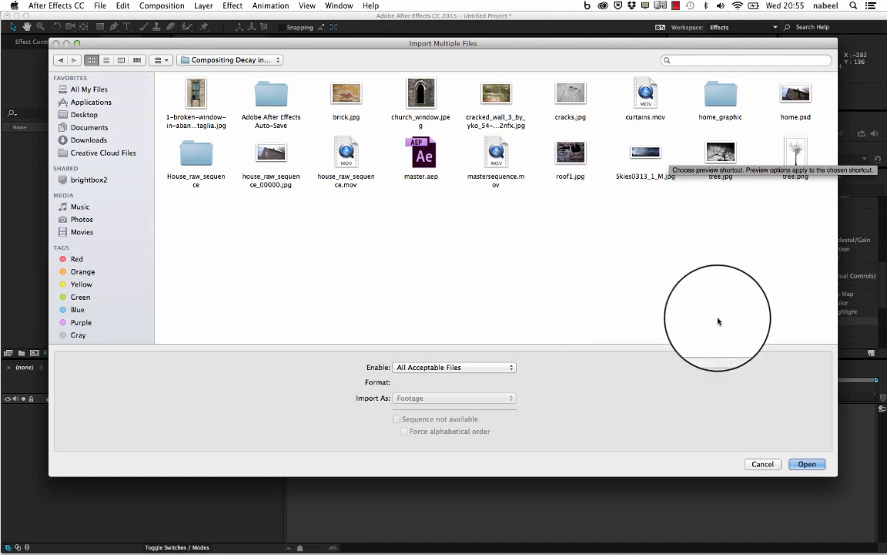
{"action": "left_click", "coordinate": [761, 465]}
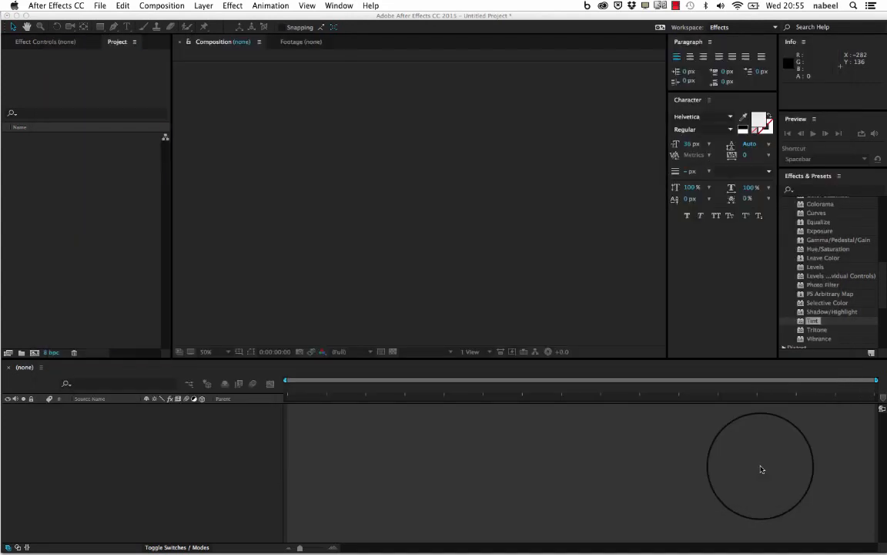
- Import the frames in the House_raw_sequence folder as a JPEG sequence starting from house_raw_sequence_00000.jpg
{"action": "right_click", "coordinate": [90, 180]}
{"action": "mouse_move", "coordinate": [154, 224]}
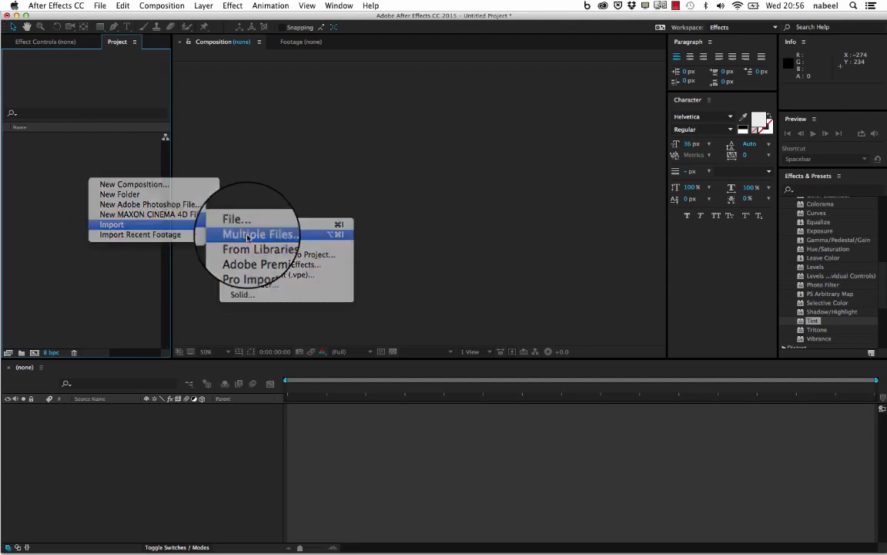
{"action": "left_click", "coordinate": [247, 238]}
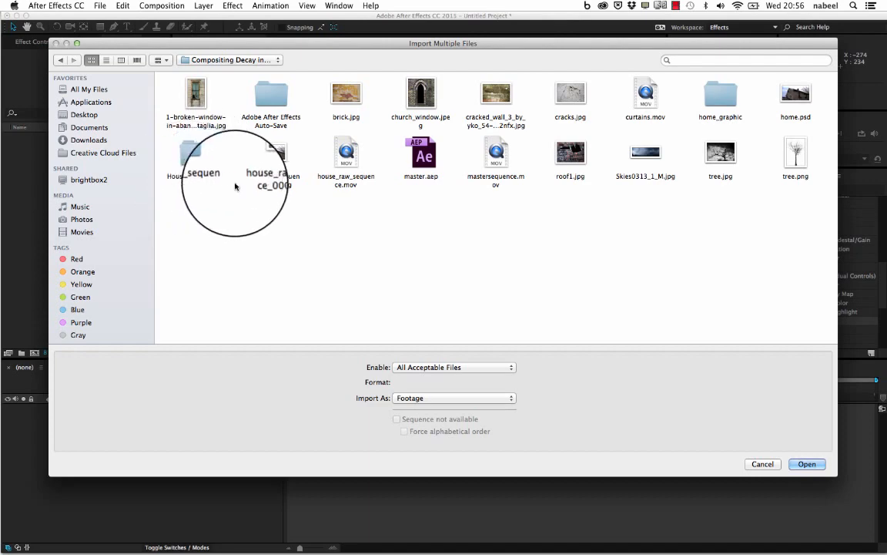
{"action": "double_click", "coordinate": [194, 160]}
{"action": "left_click", "coordinate": [195, 93]}
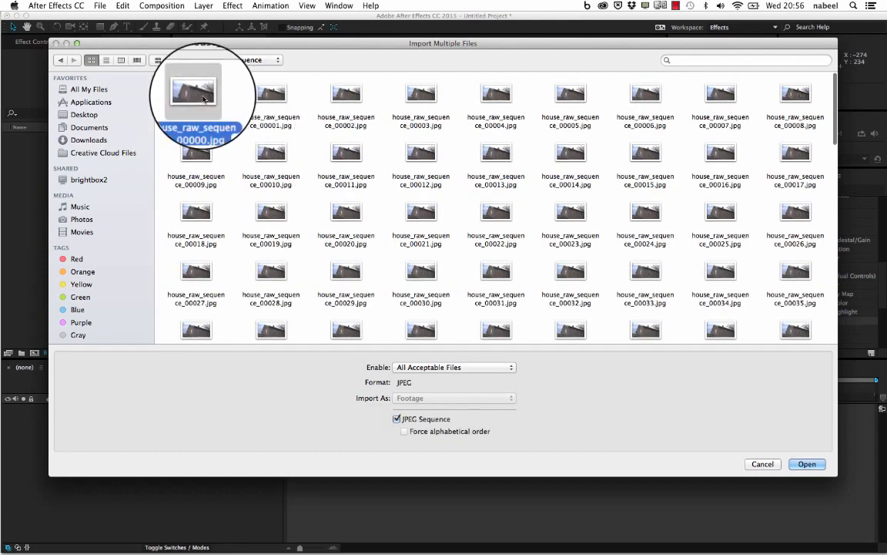
{"action": "left_click", "coordinate": [806, 464]}
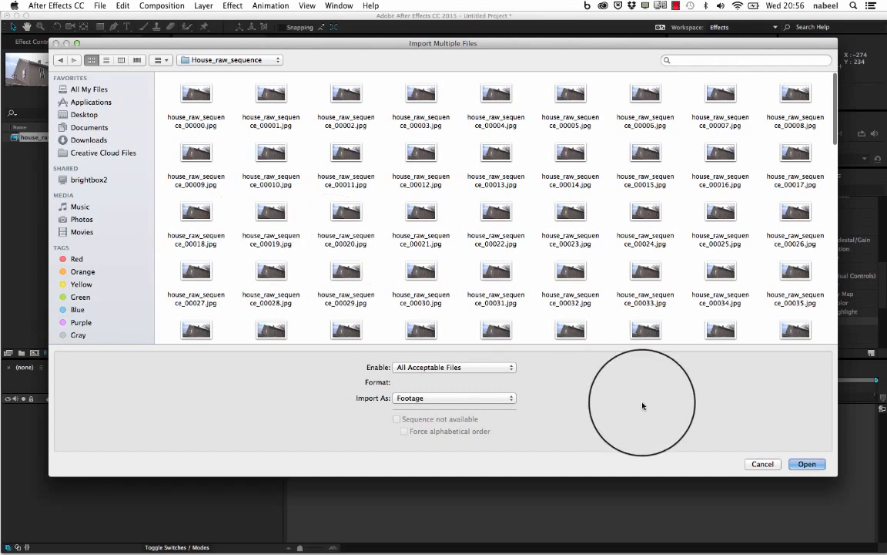
{"action": "left_click", "coordinate": [762, 463]}
{"action": "left_click", "coordinate": [97, 195]}
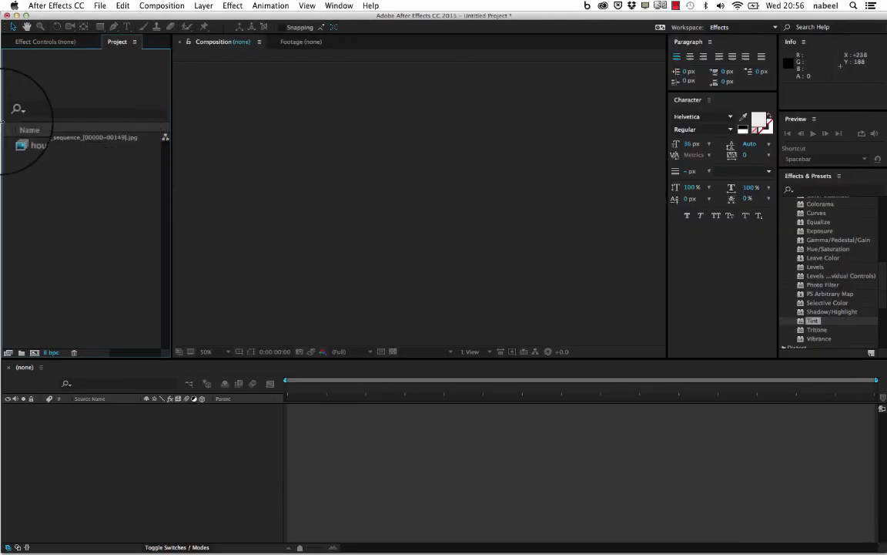
- Create a new composition from the imported house_raw_sequence footage
{"action": "left_click", "coordinate": [17, 138]}
{"action": "left_click_drag", "start_coordinate": [14, 140], "coordinate": [80, 368]}
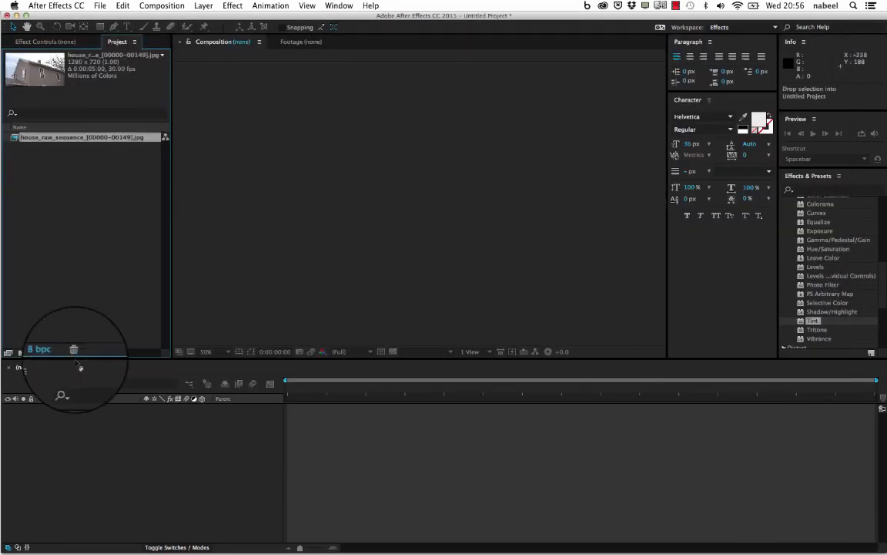
{"action": "left_click_drag", "start_coordinate": [91, 442], "coordinate": [92, 441]}
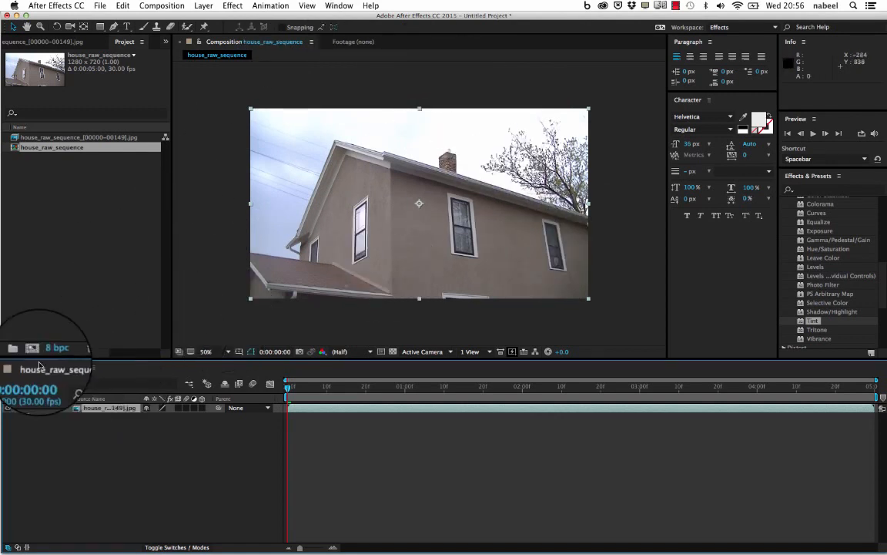
- Play and scrub through the house_raw_sequence composition to review the footage, returning to the first frame
{"action": "left_click", "coordinate": [37, 139]}
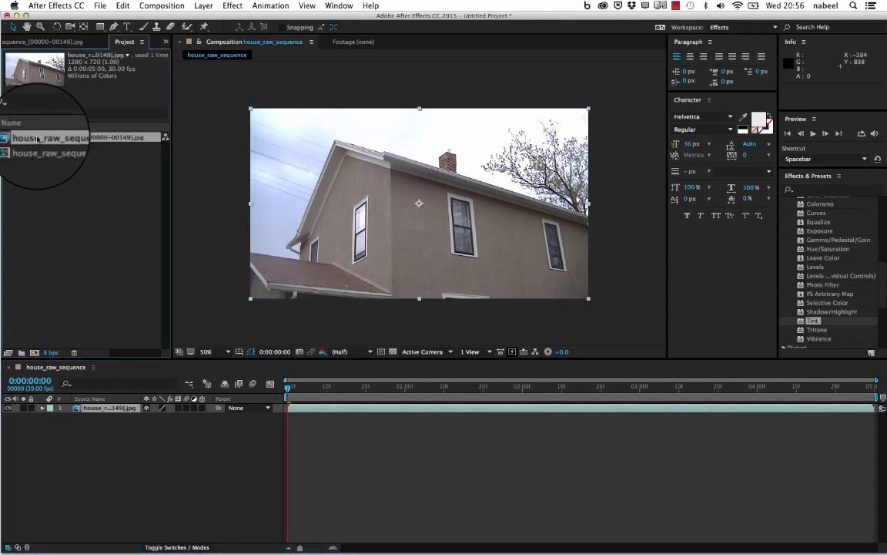
{"action": "left_click_drag", "start_coordinate": [15, 140], "coordinate": [86, 436]}
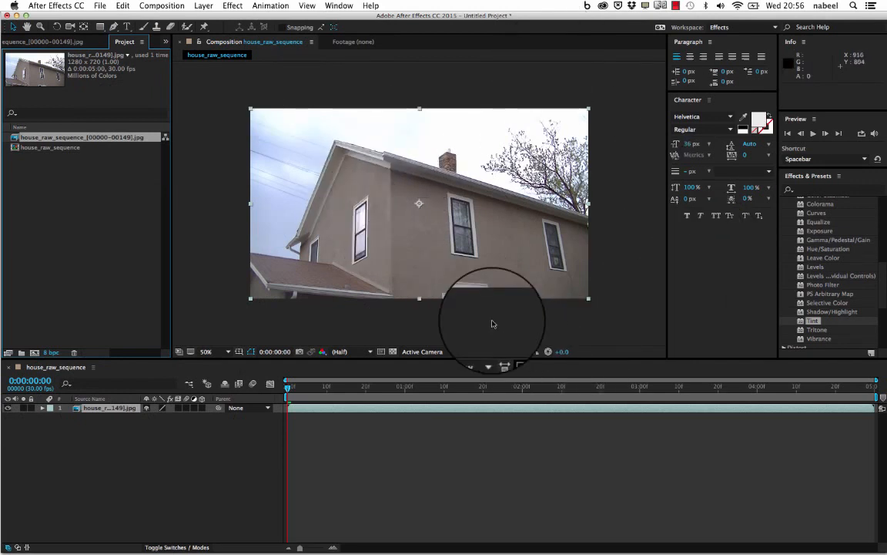
{"action": "key", "text": "space"}
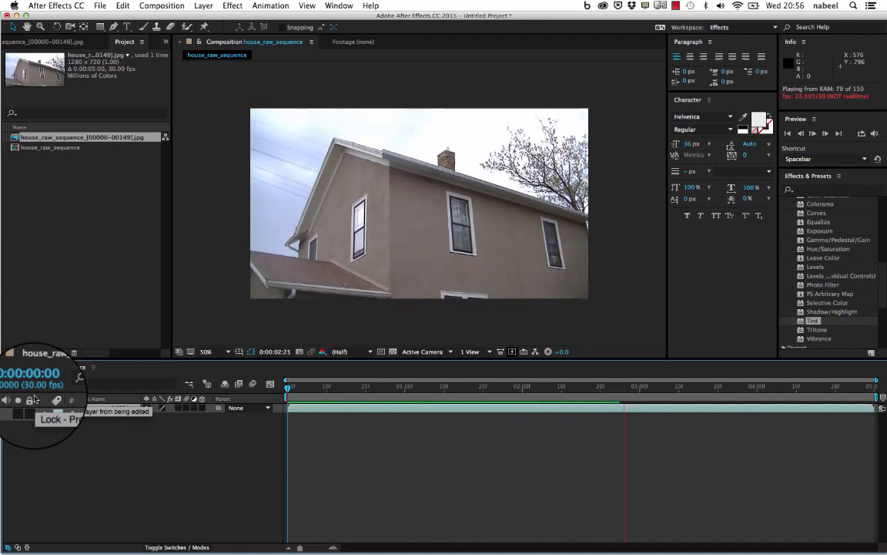
{"action": "key", "text": "space"}
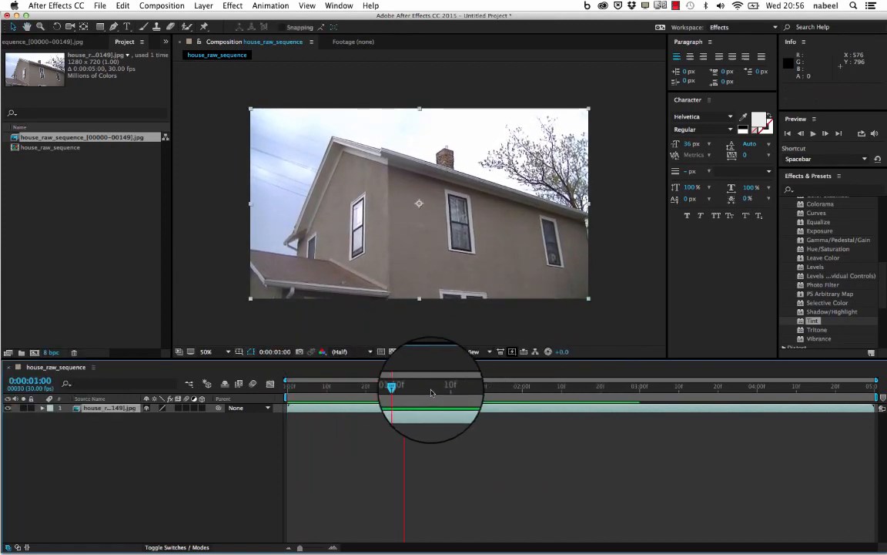
{"action": "left_click_drag", "start_coordinate": [405, 389], "coordinate": [259, 451]}
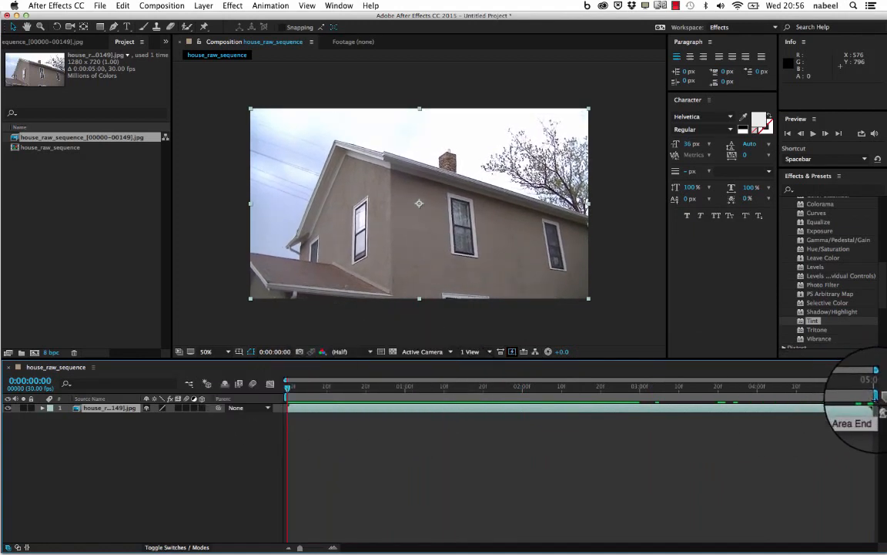
- Shorten the work area to end at 0:00:00:19 and zoom the timeline to show the range up to 0:00:01:25
{"action": "left_click_drag", "start_coordinate": [875, 396], "coordinate": [361, 410]}
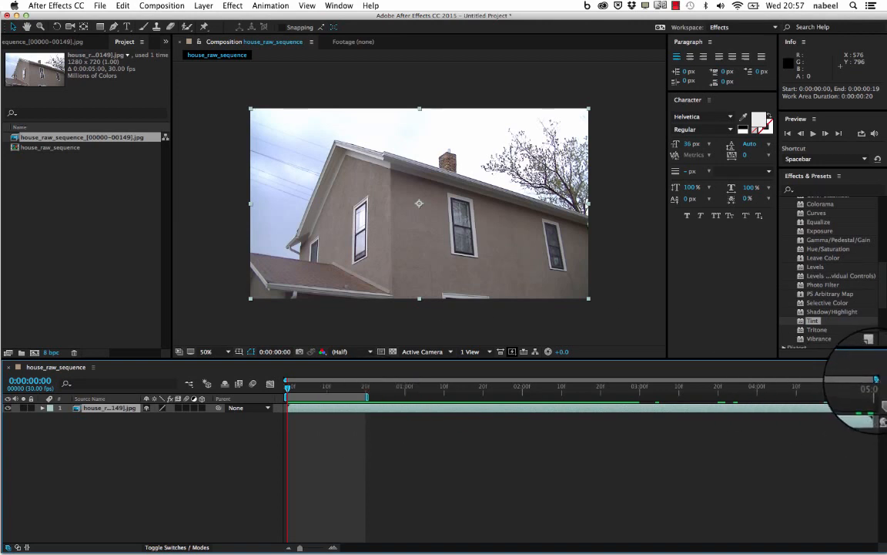
{"action": "mouse_move", "coordinate": [876, 379]}
{"action": "left_mouse_down"}
{"action": "mouse_move", "coordinate": [501, 379]}
{"action": "mouse_move", "coordinate": [879, 380]}
{"action": "left_mouse_up"}
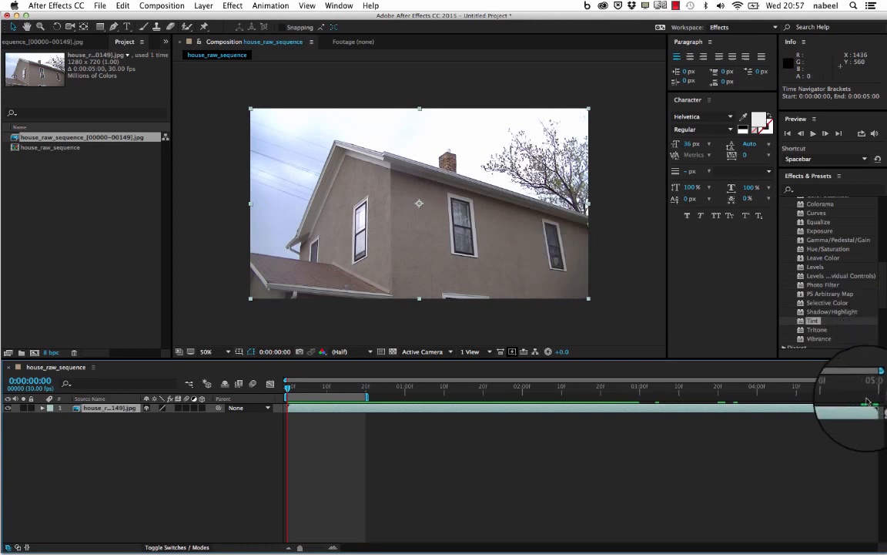
{"action": "left_click_drag", "start_coordinate": [876, 378], "coordinate": [500, 376]}
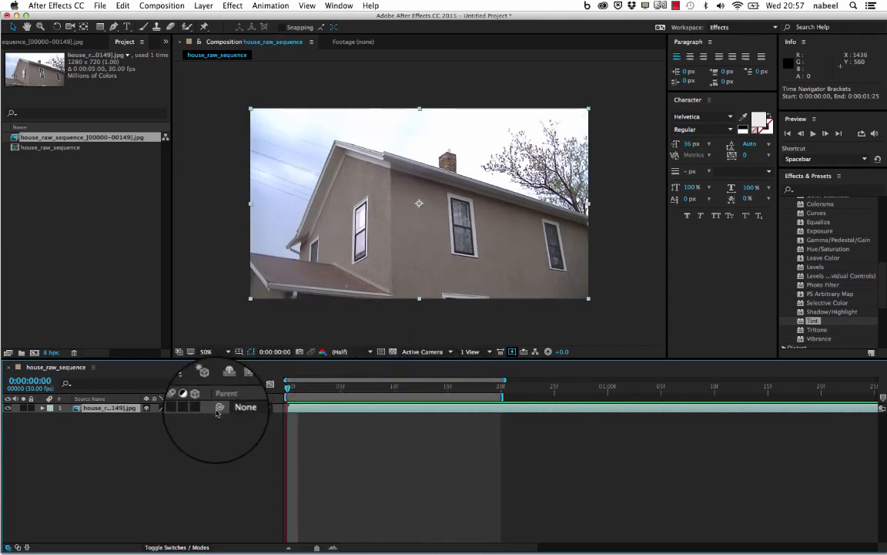
{"action": "left_click", "coordinate": [426, 409]}
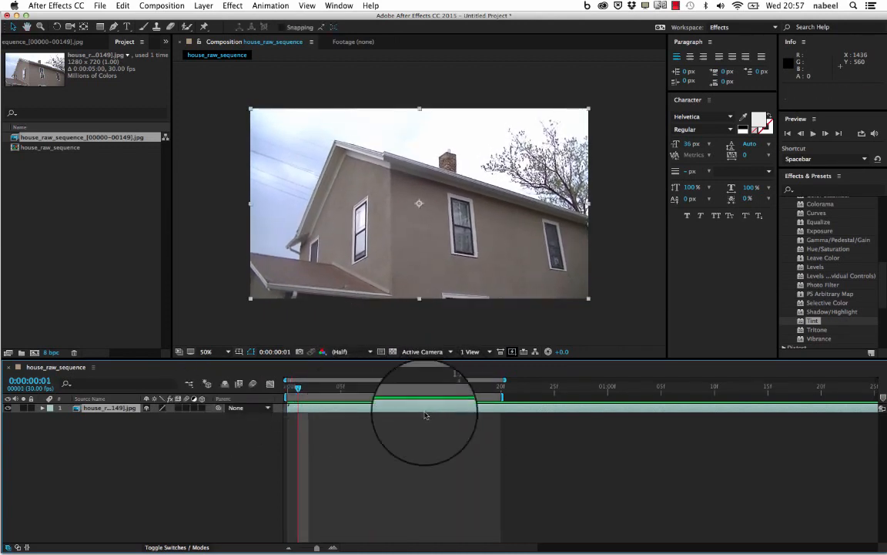
{"action": "left_click_drag", "start_coordinate": [405, 392], "coordinate": [103, 406]}
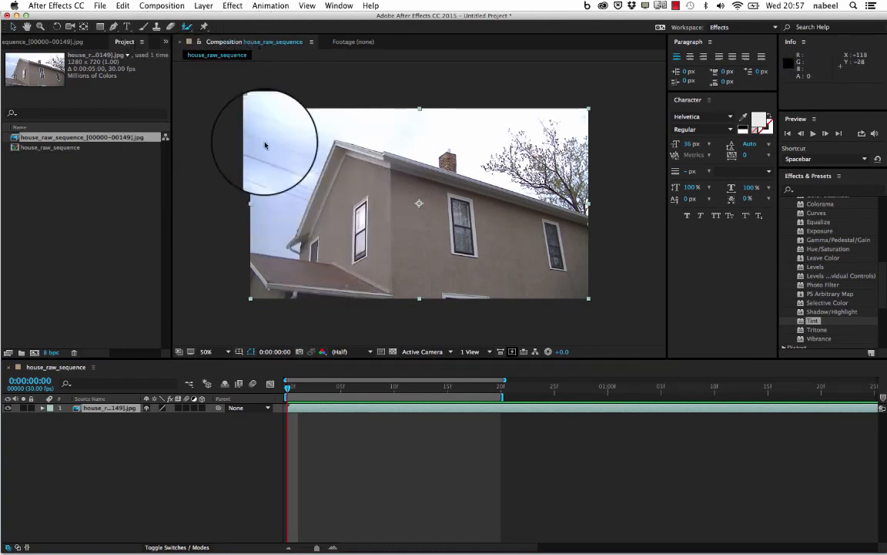
- Open the house_raw_sequence layer in its Layer viewer and close the empty Footage viewer
{"action": "double_click", "coordinate": [77, 409]}
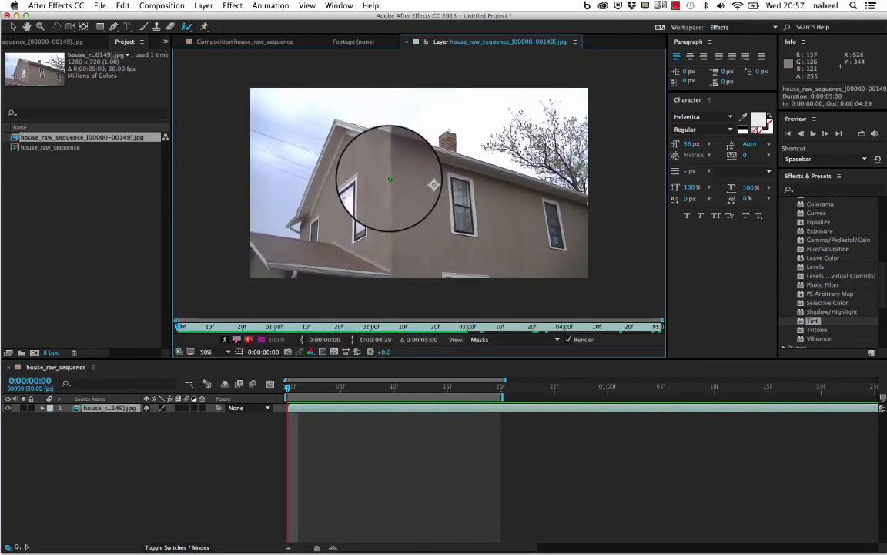
{"action": "left_click", "coordinate": [245, 42]}
{"action": "left_click", "coordinate": [350, 42]}
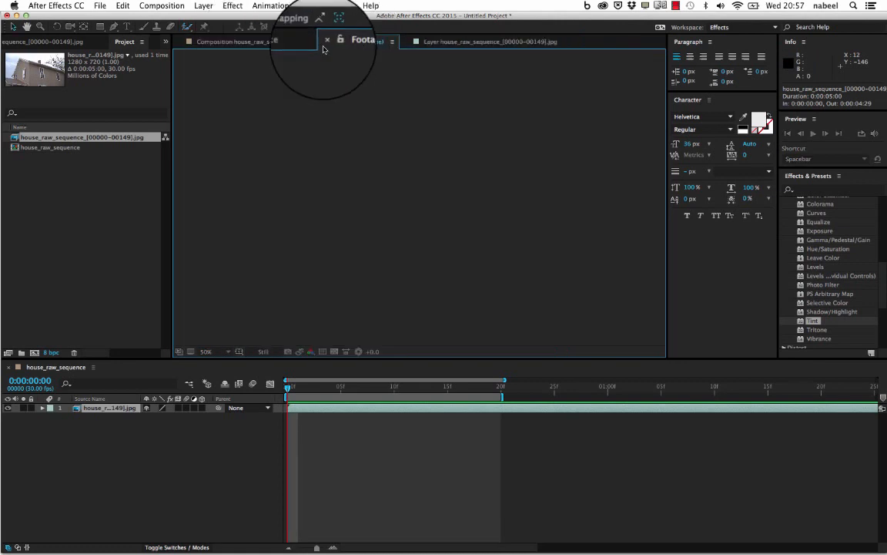
{"action": "left_click", "coordinate": [327, 40]}
{"action": "left_click", "coordinate": [246, 42]}
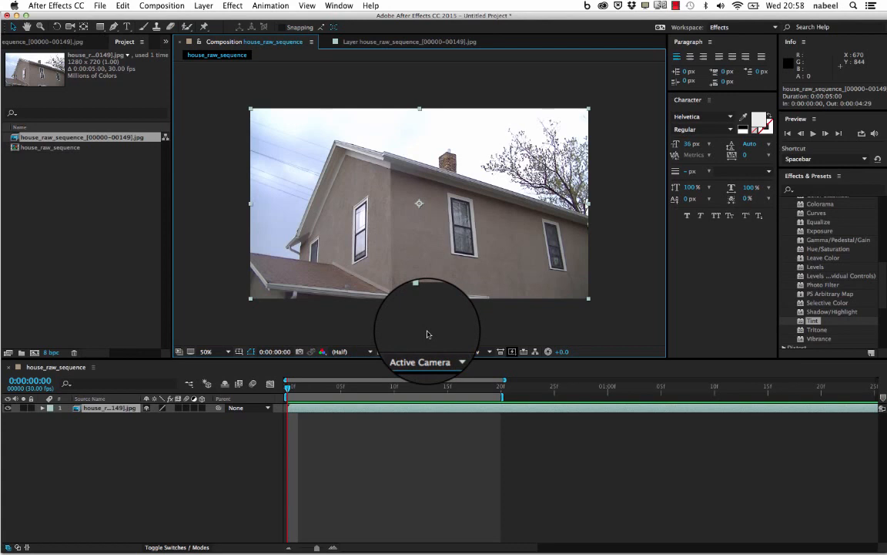
{"action": "left_click", "coordinate": [372, 42]}
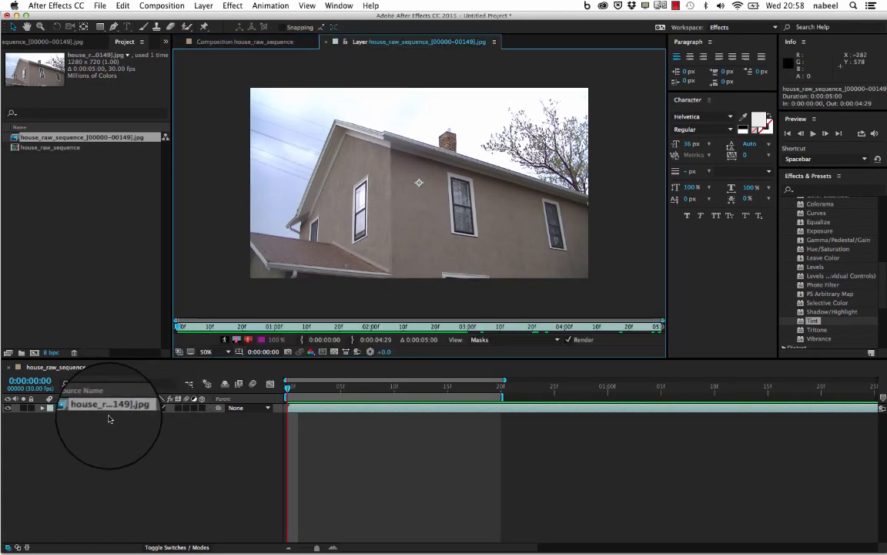
- Paint Roto Brush foreground strokes over the lower roof and up the gable, undoing the extra stroke near the chimney
{"action": "left_click", "coordinate": [187, 28]}
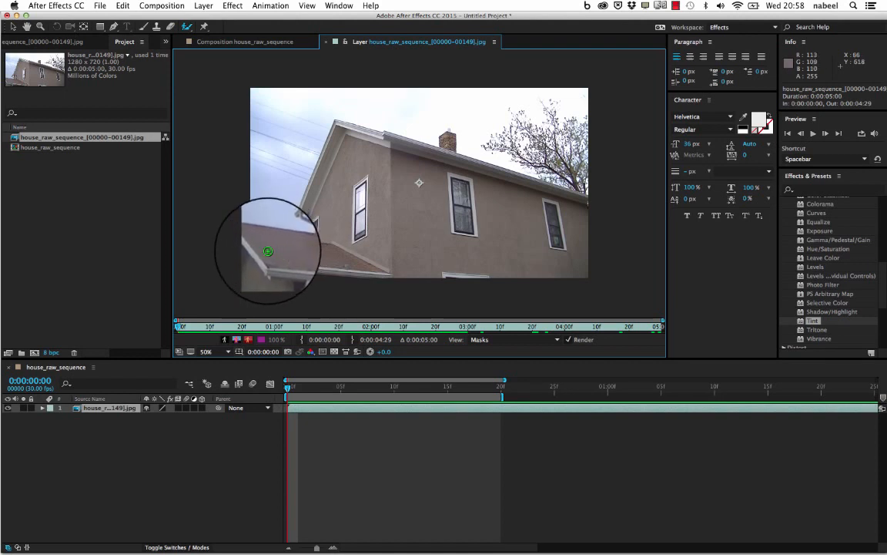
{"action": "left_click_drag", "start_coordinate": [268, 251], "coordinate": [343, 255]}
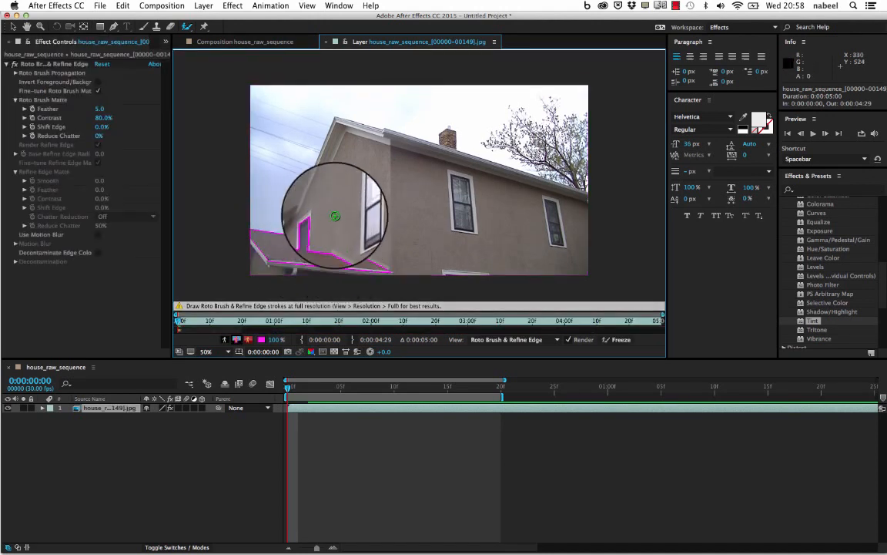
{"action": "mouse_move", "coordinate": [305, 219]}
{"action": "left_mouse_down"}
{"action": "mouse_move", "coordinate": [325, 169]}
{"action": "mouse_move", "coordinate": [412, 144]}
{"action": "left_mouse_up"}
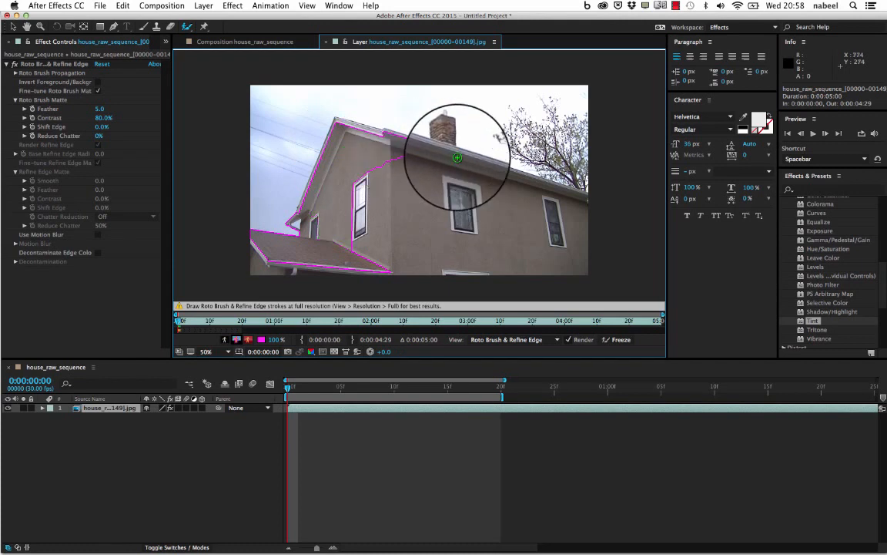
{"action": "left_click_drag", "start_coordinate": [480, 159], "coordinate": [511, 160]}
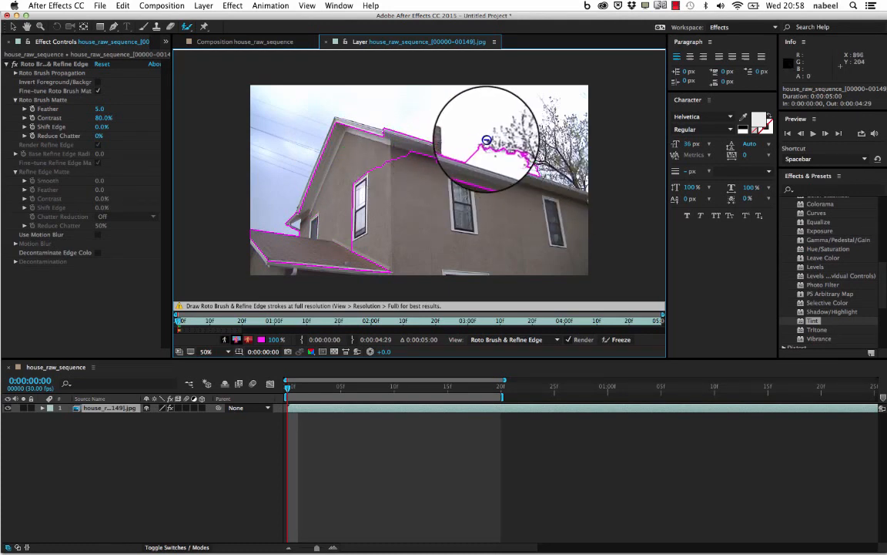
{"action": "key", "text": "super+z"}
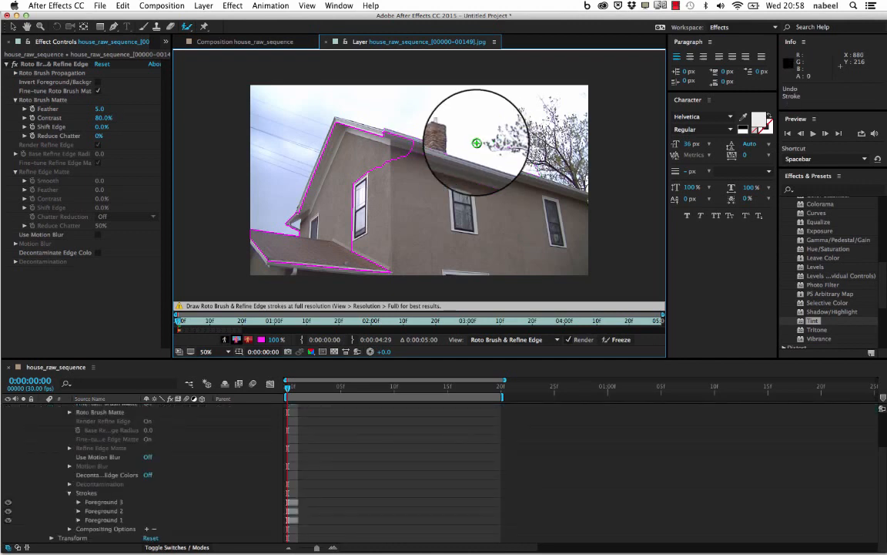
- Extend the foreground strokes over the main wall, windows, lower roof and gable trim, undoing the last stroke on the gable ridge
{"action": "left_click_drag", "start_coordinate": [428, 168], "coordinate": [507, 186]}
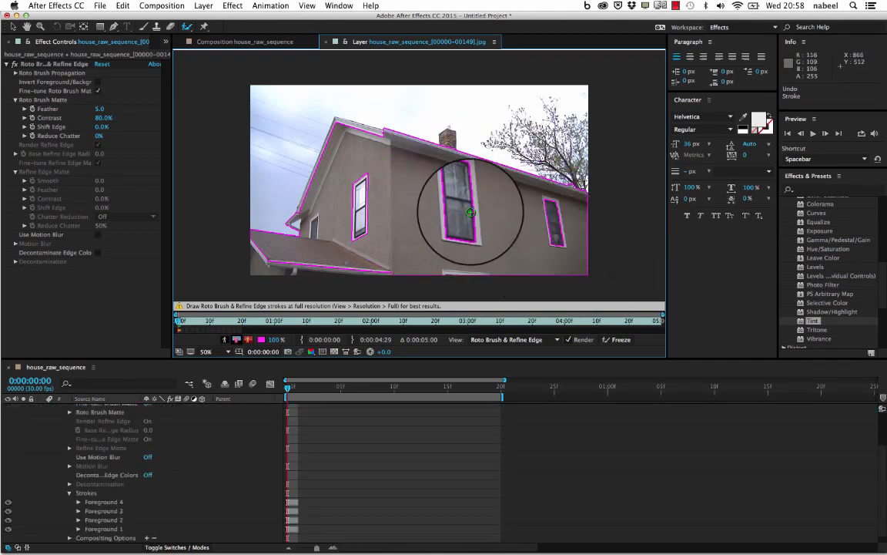
{"action": "mouse_move", "coordinate": [449, 185]}
{"action": "left_mouse_down"}
{"action": "mouse_move", "coordinate": [486, 213]}
{"action": "mouse_move", "coordinate": [569, 233]}
{"action": "left_mouse_up"}
{"action": "mouse_move", "coordinate": [327, 190]}
{"action": "left_mouse_down"}
{"action": "mouse_move", "coordinate": [377, 204]}
{"action": "mouse_move", "coordinate": [393, 231]}
{"action": "left_mouse_up"}
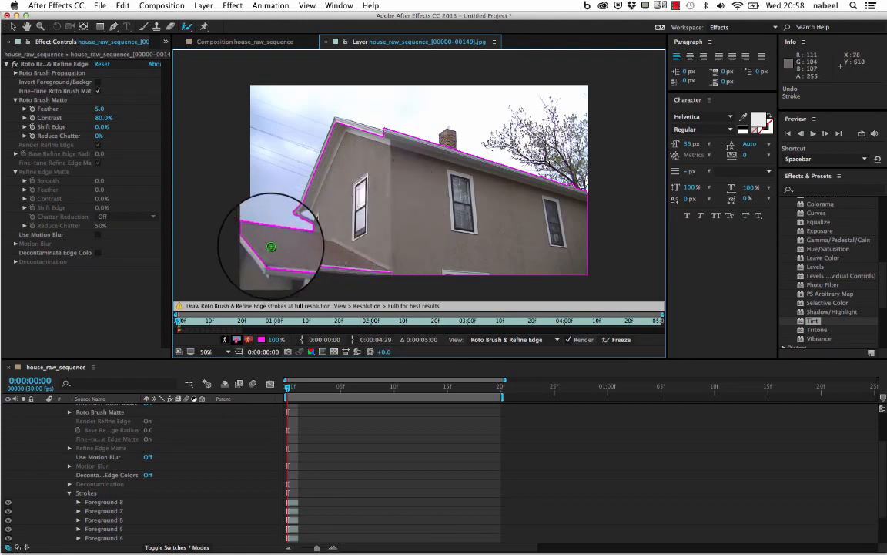
{"action": "left_click_drag", "start_coordinate": [259, 243], "coordinate": [296, 255]}
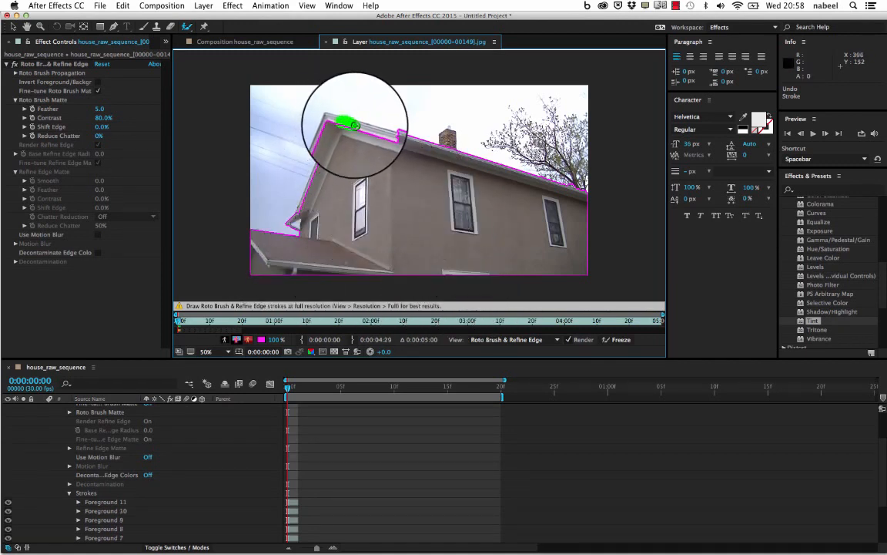
{"action": "left_click_drag", "start_coordinate": [355, 125], "coordinate": [359, 128]}
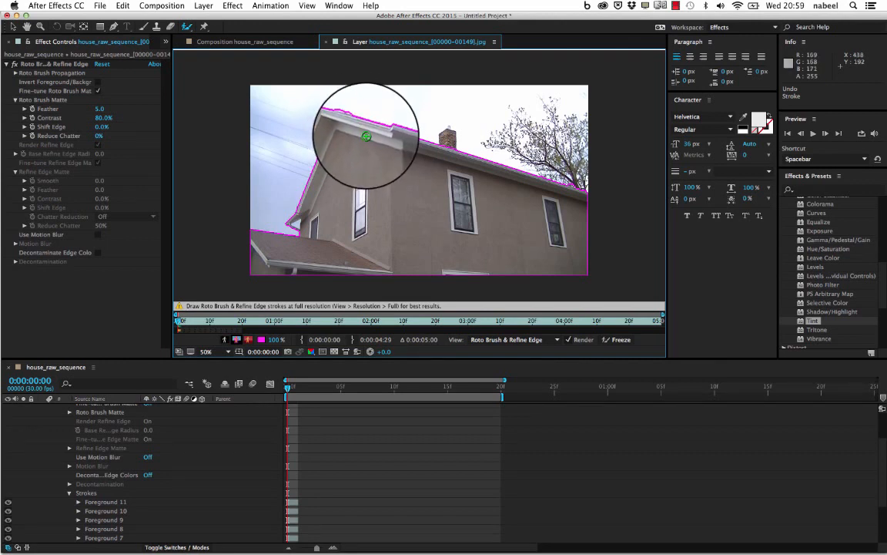
{"action": "key", "text": "super+z"}
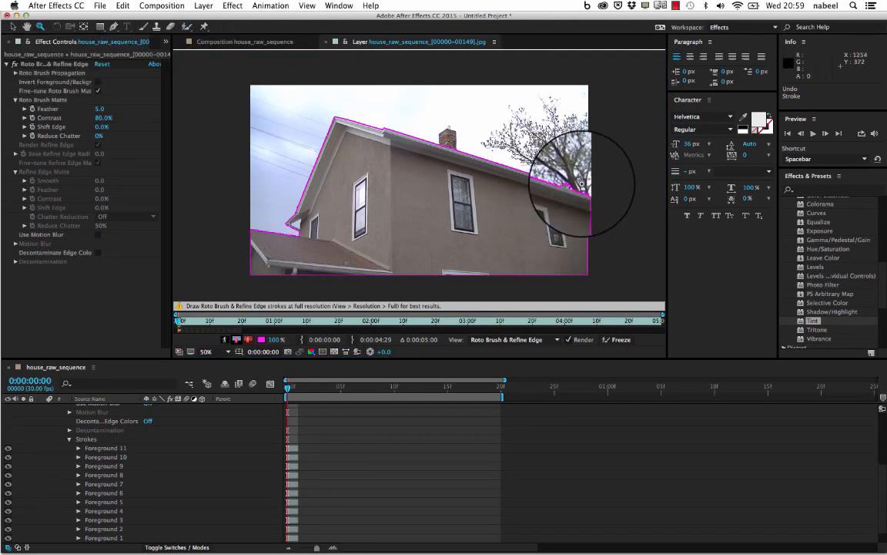
- Paint Roto Brush background strokes along the roofline beneath the tree to exclude the branches and sky from the selection
{"action": "scroll", "coordinate": [581, 182], "scroll_direction": "up", "scroll_amount": 2}
{"action": "scroll", "coordinate": [416, 202], "scroll_direction": "up", "scroll_amount": 2}
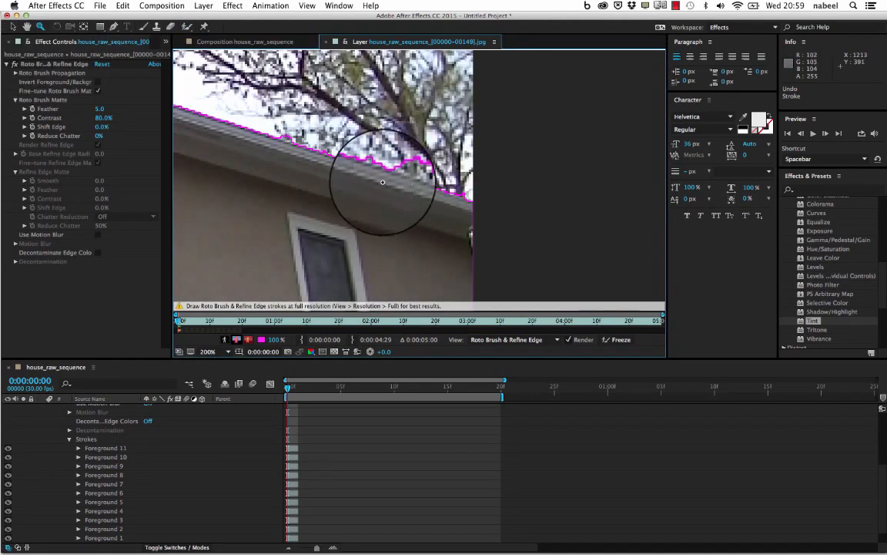
{"action": "left_click_drag", "start_coordinate": [409, 180], "coordinate": [391, 223]}
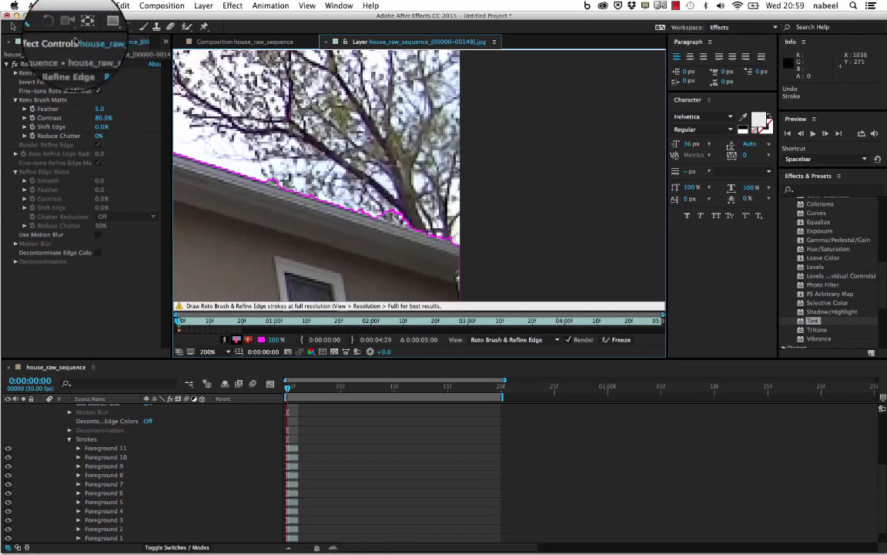
{"action": "left_click", "coordinate": [14, 27]}
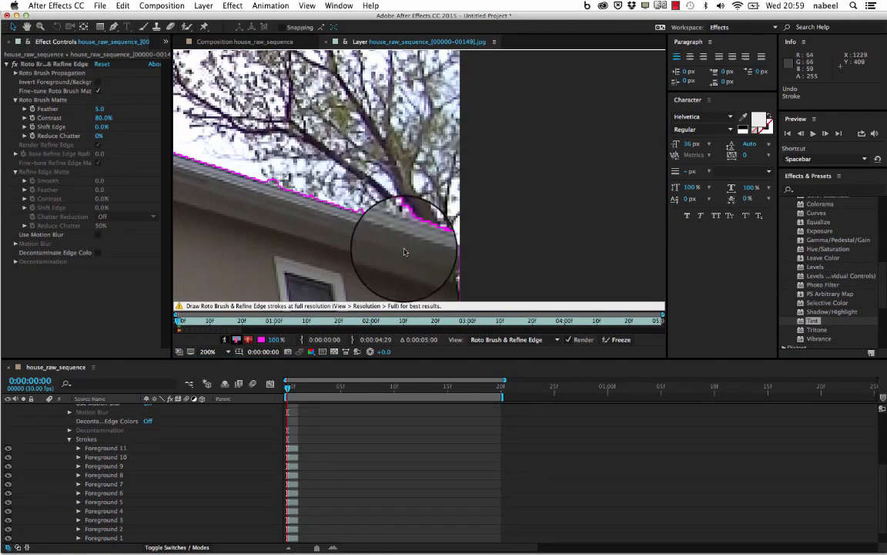
{"action": "left_click", "coordinate": [187, 27]}
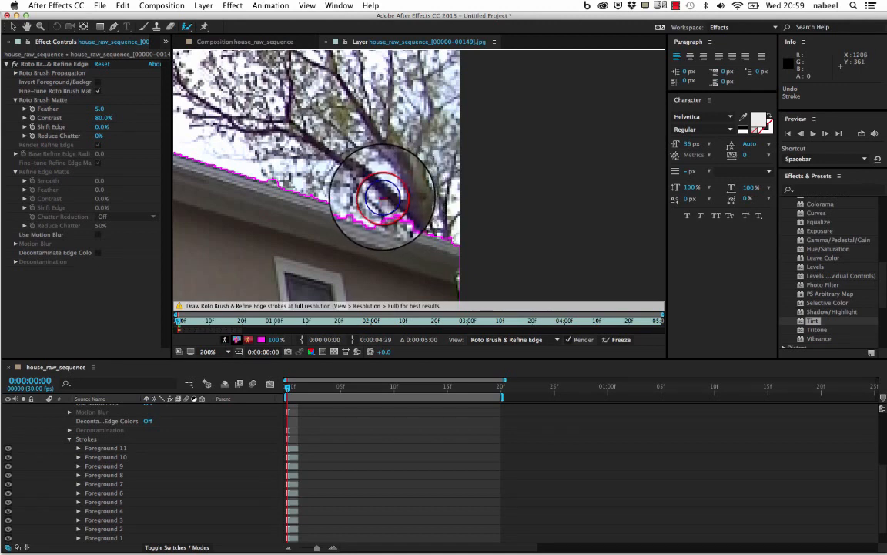
{"action": "left_click_drag", "start_coordinate": [373, 196], "coordinate": [420, 206]}
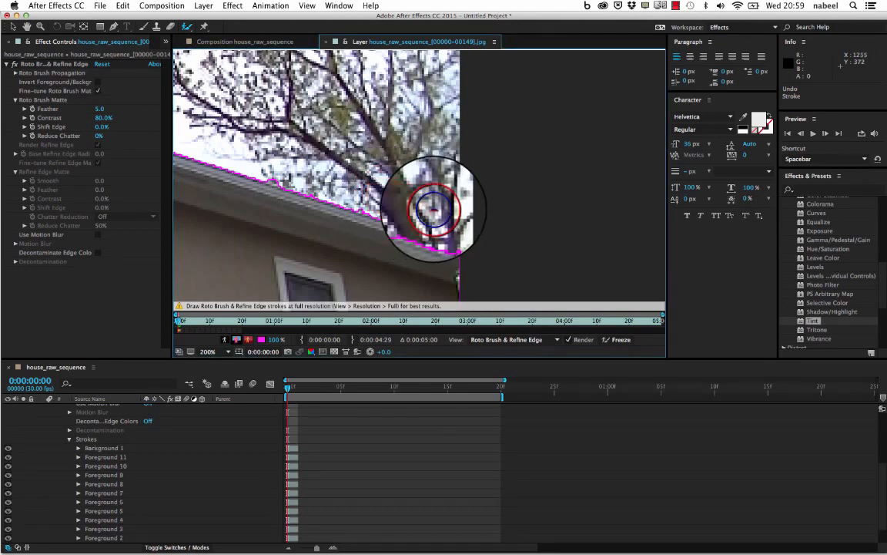
{"action": "left_click_drag", "start_coordinate": [272, 159], "coordinate": [336, 187]}
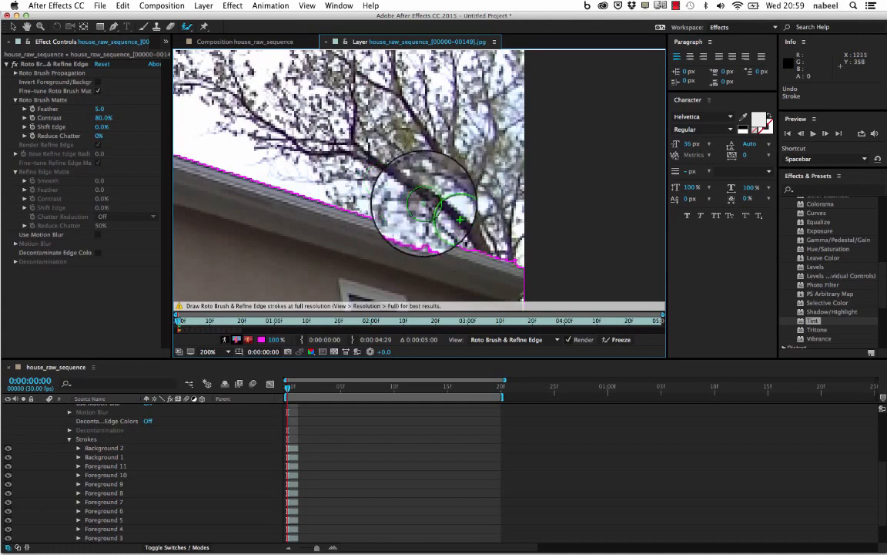
- Inspect the Roto Brush outline along the roofline, from the tree across the gable peak to the eave above the lower roof
{"action": "left_click_drag", "start_coordinate": [413, 201], "coordinate": [268, 140]}
{"action": "left_click_drag", "start_coordinate": [379, 134], "coordinate": [595, 191]}
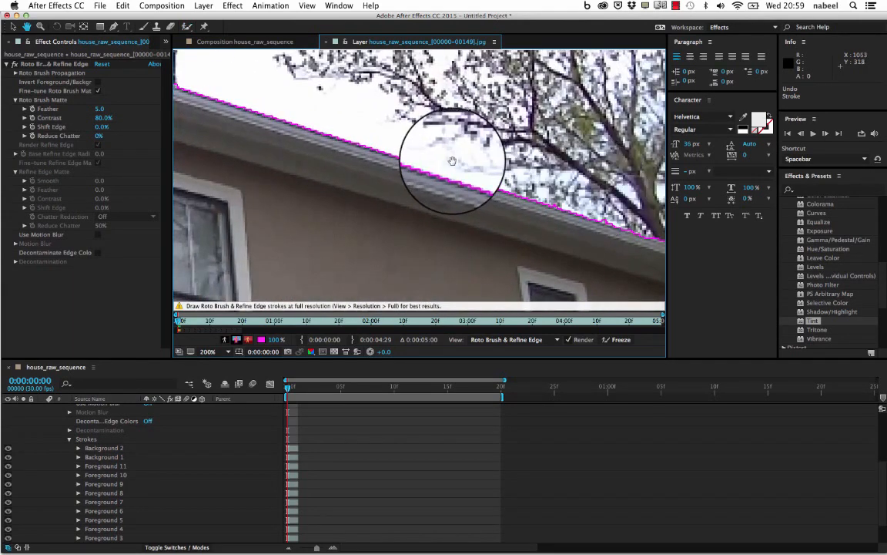
{"action": "left_click_drag", "start_coordinate": [454, 161], "coordinate": [644, 238]}
{"action": "mouse_move", "coordinate": [456, 177]}
{"action": "left_mouse_down"}
{"action": "mouse_move", "coordinate": [672, 278]}
{"action": "mouse_move", "coordinate": [654, 206]}
{"action": "left_mouse_up"}
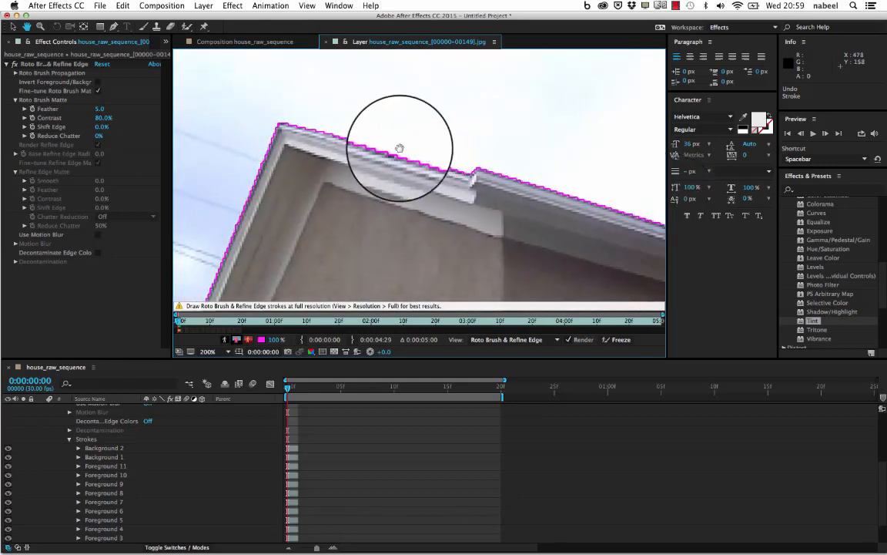
{"action": "left_click_drag", "start_coordinate": [398, 148], "coordinate": [484, 60]}
{"action": "left_click_drag", "start_coordinate": [423, 228], "coordinate": [422, 88]}
{"action": "left_click_drag", "start_coordinate": [317, 160], "coordinate": [455, 182]}
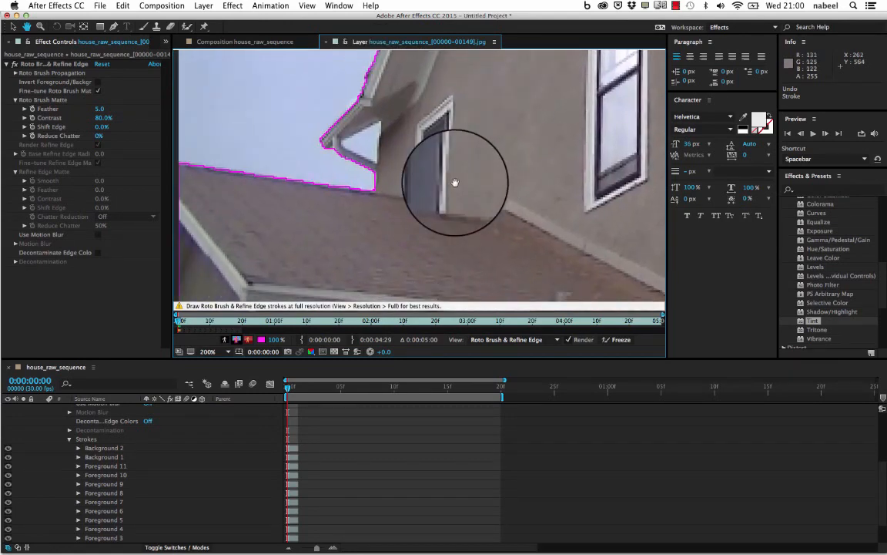
{"action": "mouse_move", "coordinate": [398, 165]}
{"action": "left_mouse_down"}
{"action": "mouse_move", "coordinate": [297, 314]}
{"action": "mouse_move", "coordinate": [305, 195]}
{"action": "left_mouse_up"}
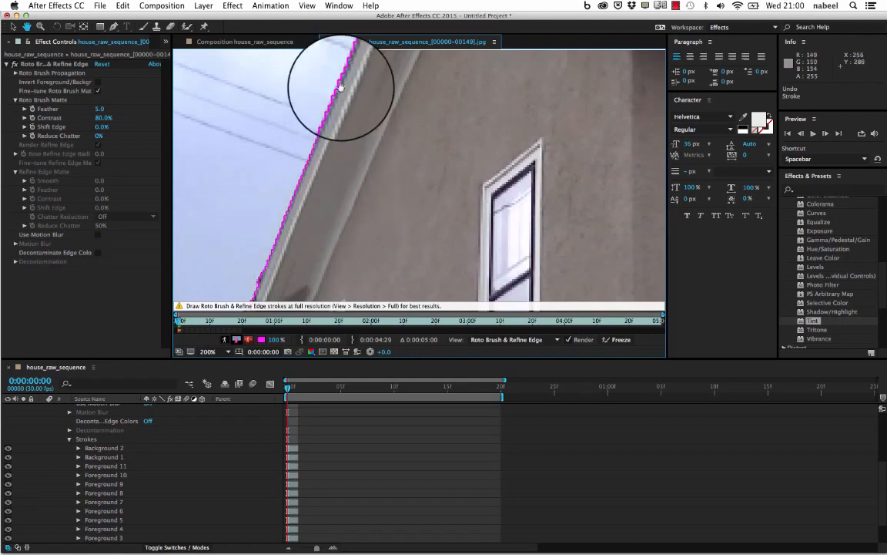
{"action": "left_click_drag", "start_coordinate": [372, 113], "coordinate": [587, 111]}
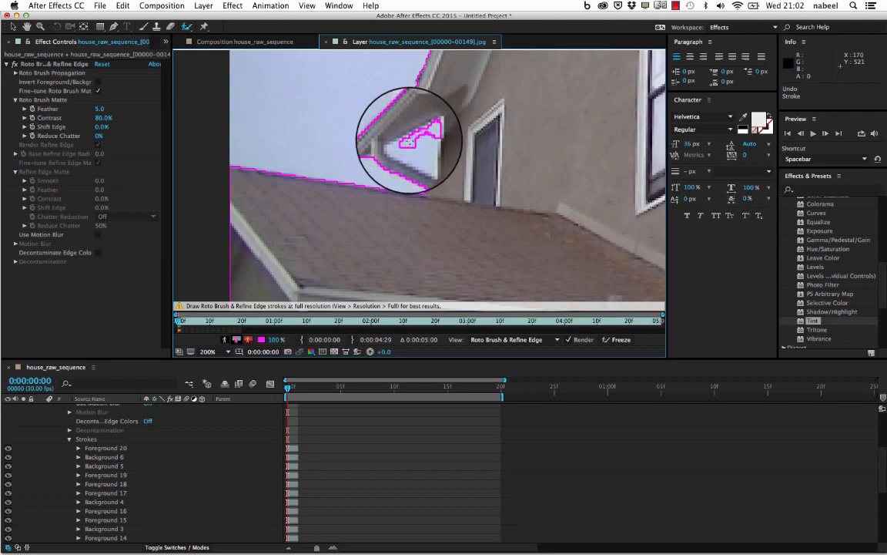
- Exclude the triangular sky gap beneath the gable eave with Roto Brush background strokes, and restore the eave trim with foreground strokes
{"action": "mouse_move", "coordinate": [396, 144]}
{"action": "left_mouse_down"}
{"action": "mouse_move", "coordinate": [423, 158]}
{"action": "mouse_move", "coordinate": [428, 148]}
{"action": "left_mouse_up"}
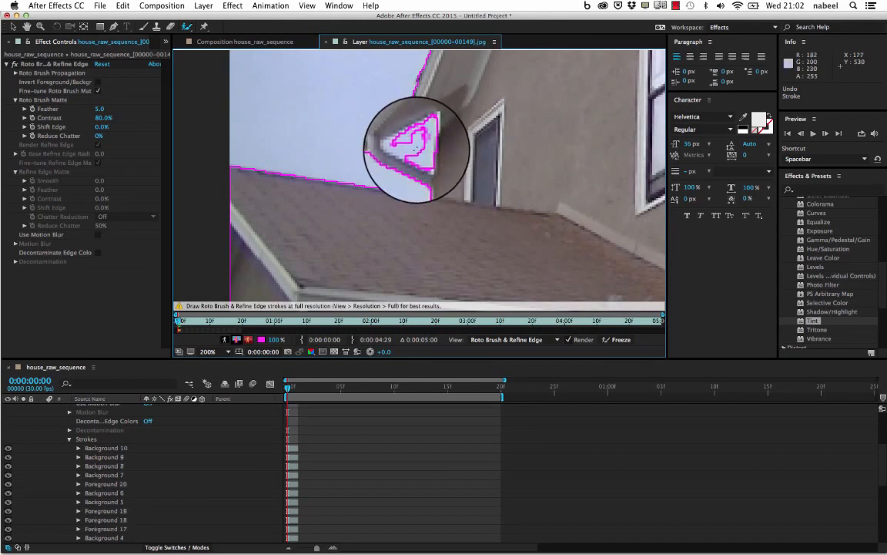
{"action": "mouse_move", "coordinate": [399, 147]}
{"action": "left_mouse_down"}
{"action": "mouse_move", "coordinate": [420, 155]}
{"action": "mouse_move", "coordinate": [411, 150]}
{"action": "left_mouse_up"}
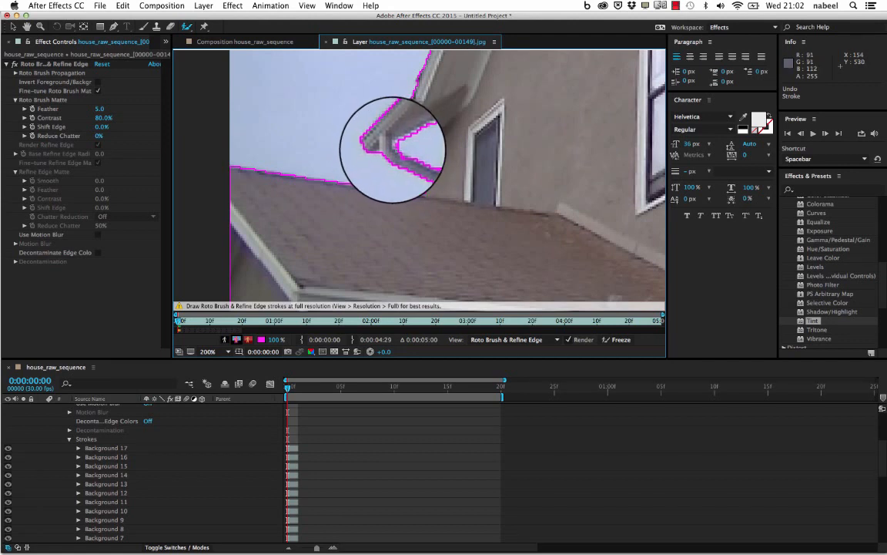
{"action": "left_click_drag", "start_coordinate": [406, 159], "coordinate": [420, 163]}
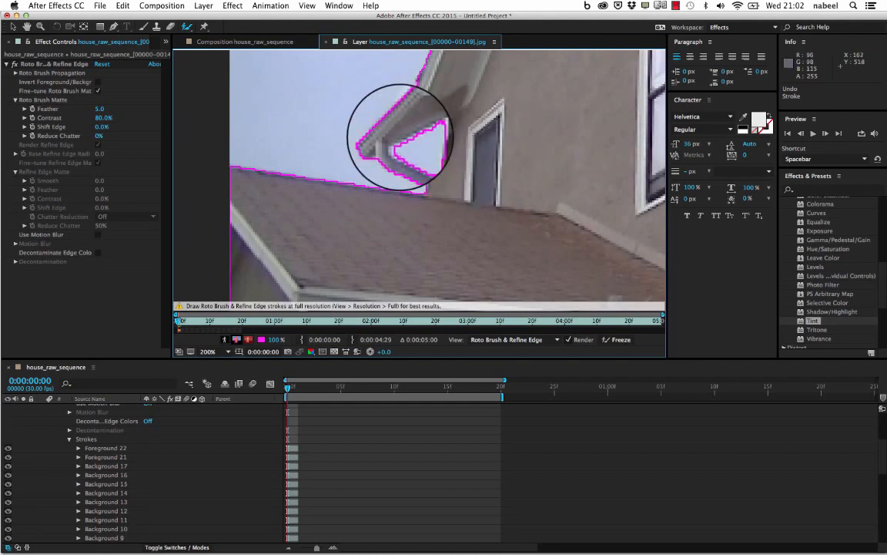
{"action": "scroll", "coordinate": [463, 148], "scroll_direction": "down", "scroll_amount": 4}
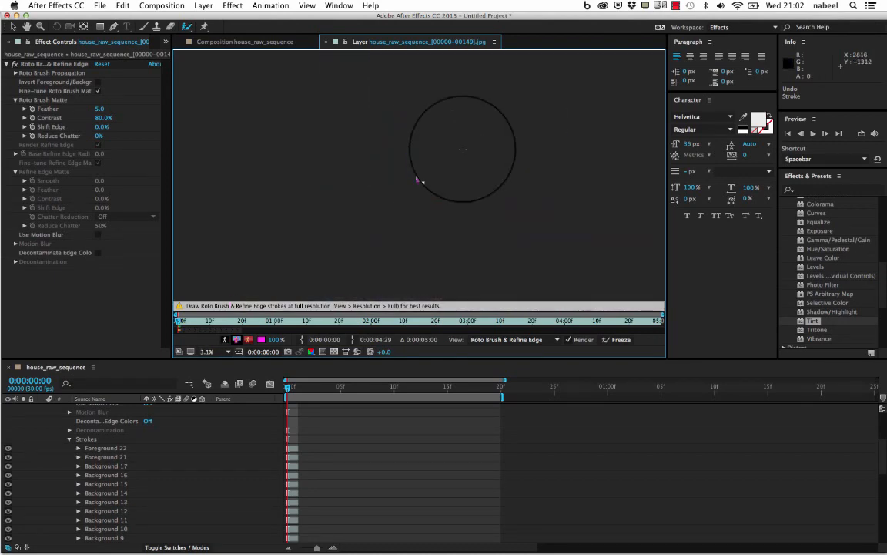
{"action": "scroll", "coordinate": [420, 176], "scroll_direction": "up", "scroll_amount": 1}
{"action": "left_click_drag", "start_coordinate": [501, 159], "coordinate": [374, 203]}
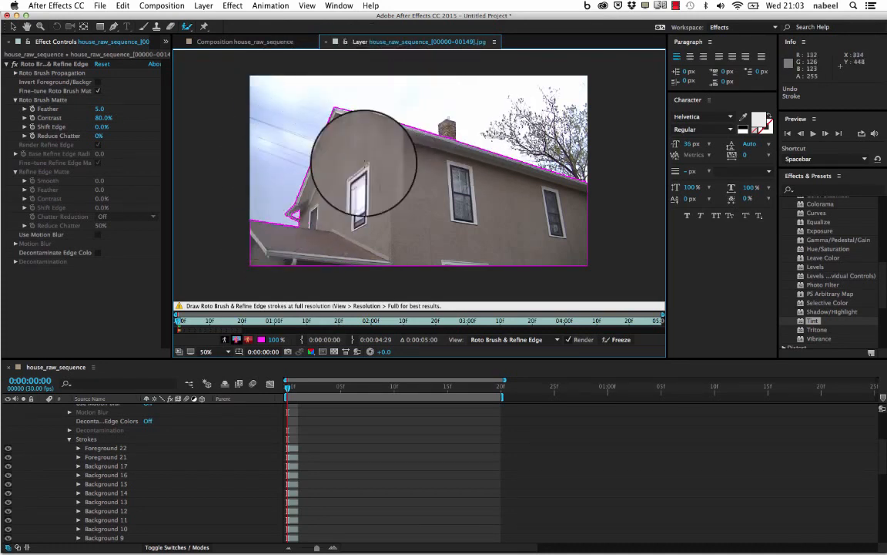
- Collapse the layer's Roto Brush properties and play through the whole layer to propagate the selection, returning to the first frame
{"action": "scroll", "coordinate": [188, 436], "scroll_direction": "up", "scroll_amount": 5}
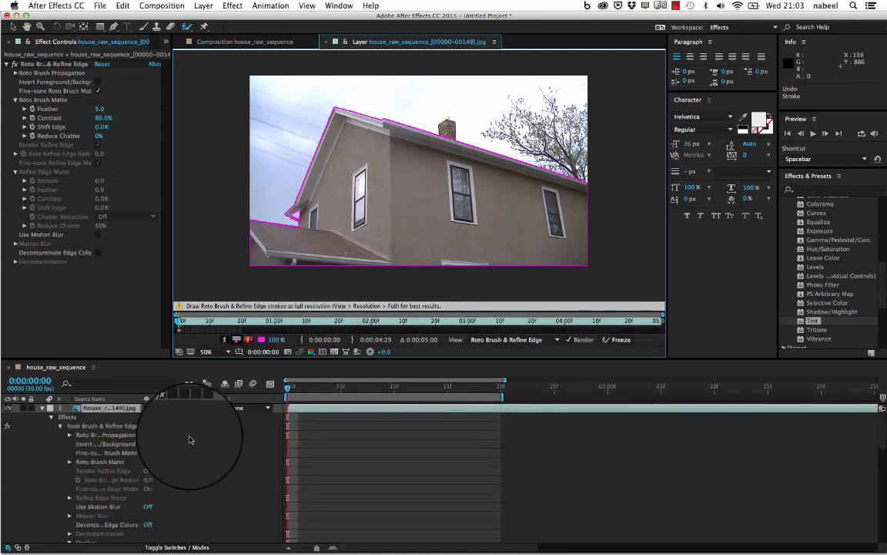
{"action": "left_click", "coordinate": [60, 426]}
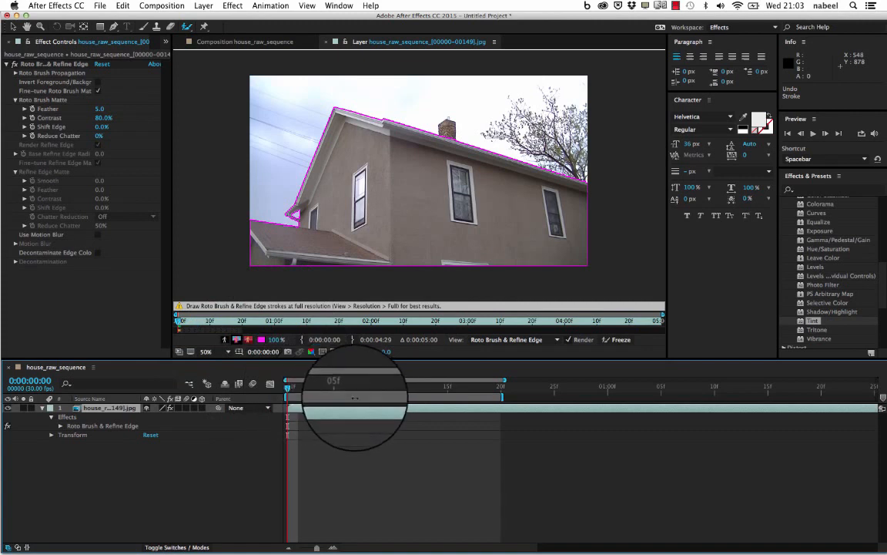
{"action": "key", "text": "space"}
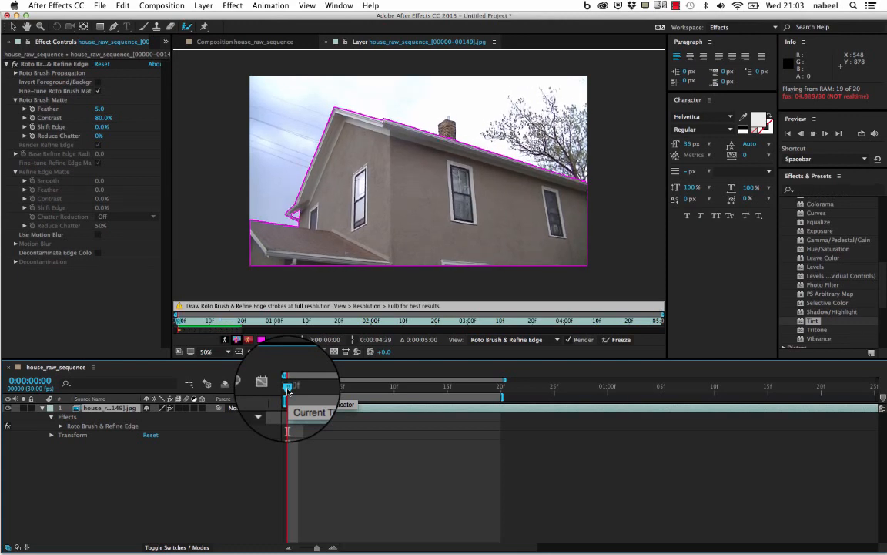
{"action": "key", "text": "space"}
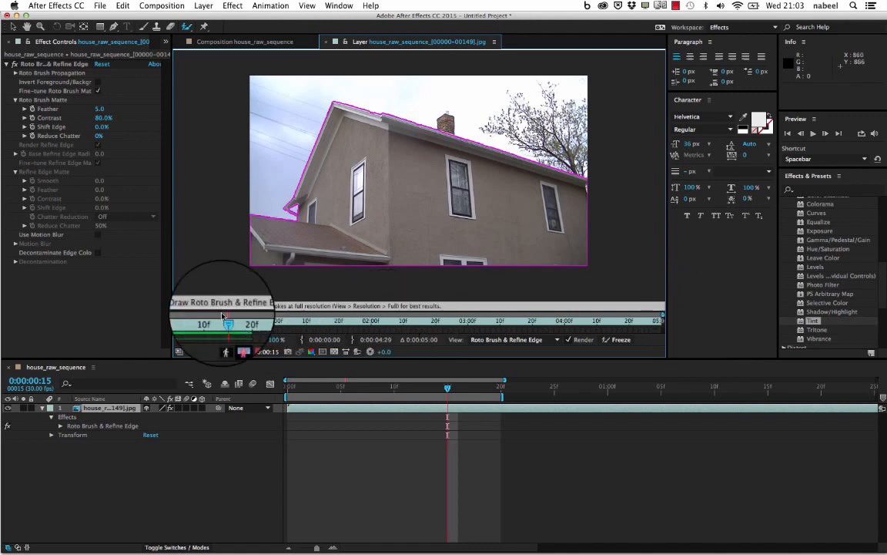
{"action": "left_click_drag", "start_coordinate": [219, 318], "coordinate": [154, 329]}
{"action": "key", "text": "space"}
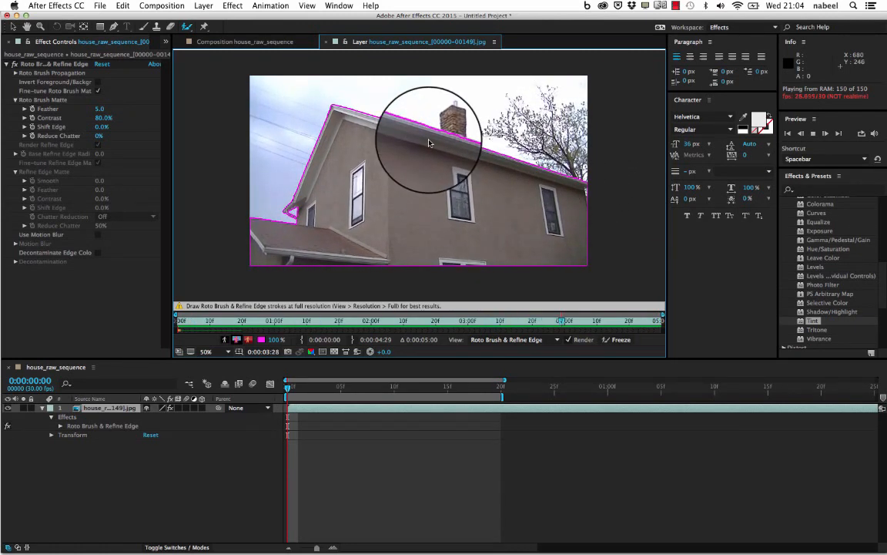
{"action": "key", "text": "space"}
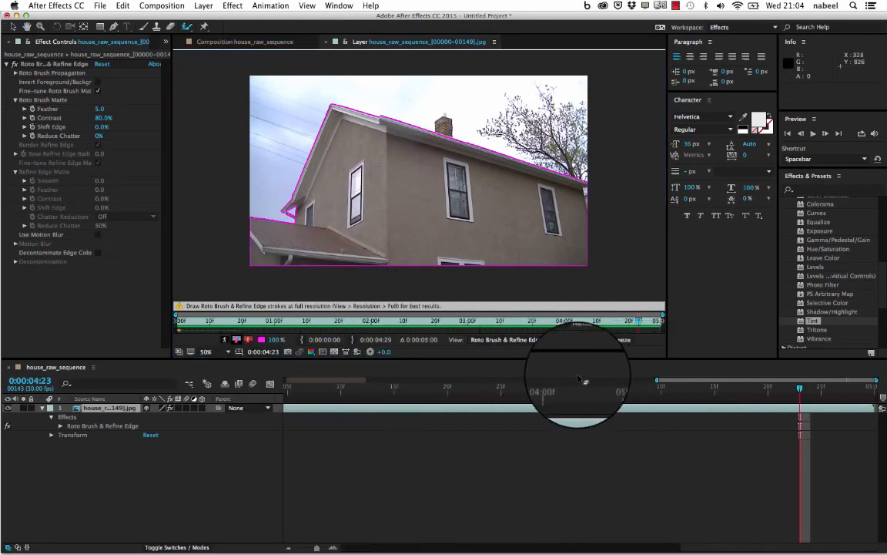
{"action": "left_click_drag", "start_coordinate": [679, 382], "coordinate": [214, 405]}
{"action": "left_click", "coordinate": [321, 389]}
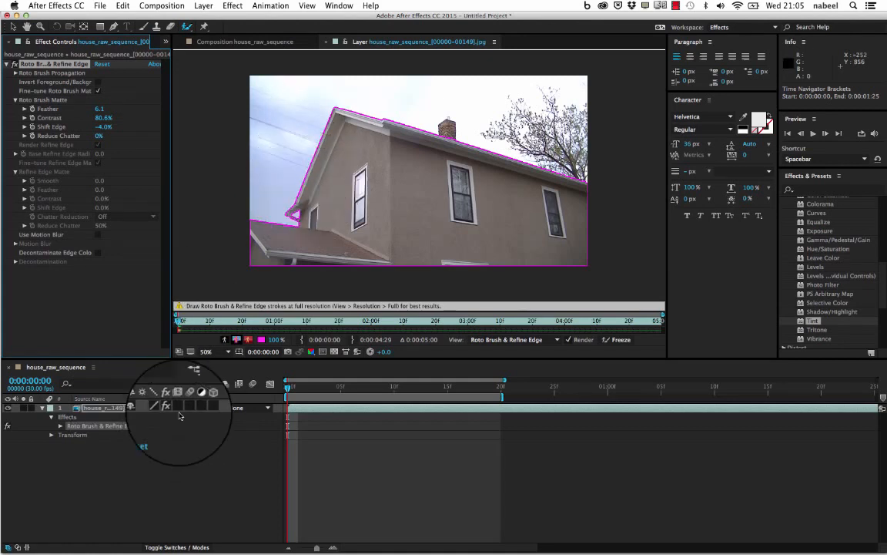
- Preview the cut-out house in the house_raw_sequence composition and return to the first frame
{"action": "left_click", "coordinate": [239, 43]}
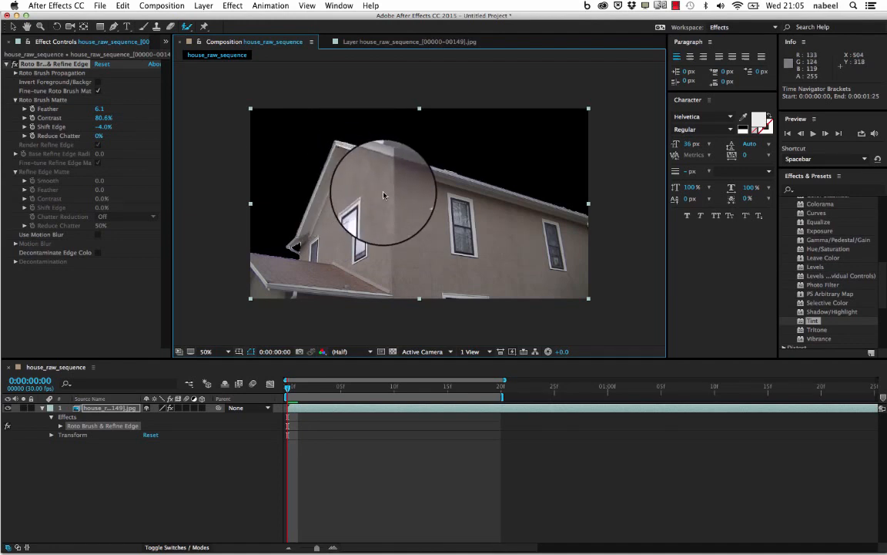
{"action": "key", "text": "space"}
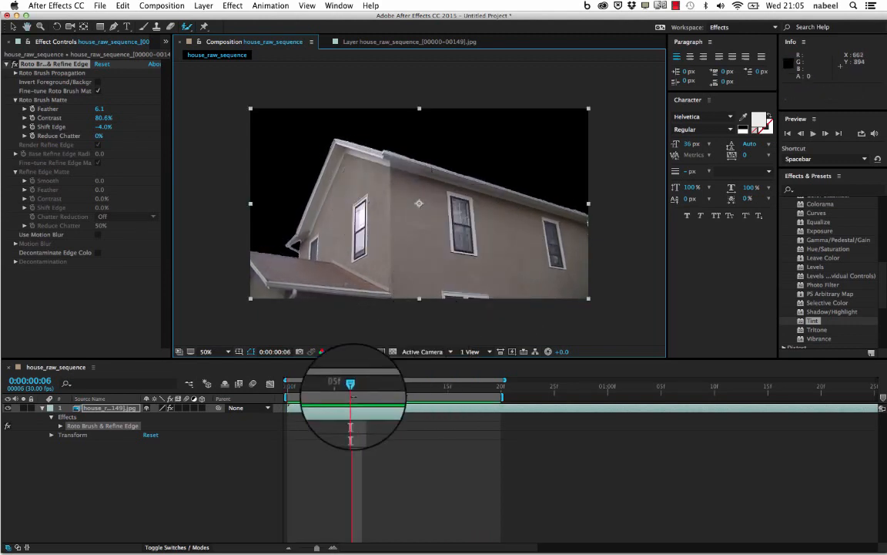
{"action": "left_click_drag", "start_coordinate": [351, 385], "coordinate": [252, 415]}
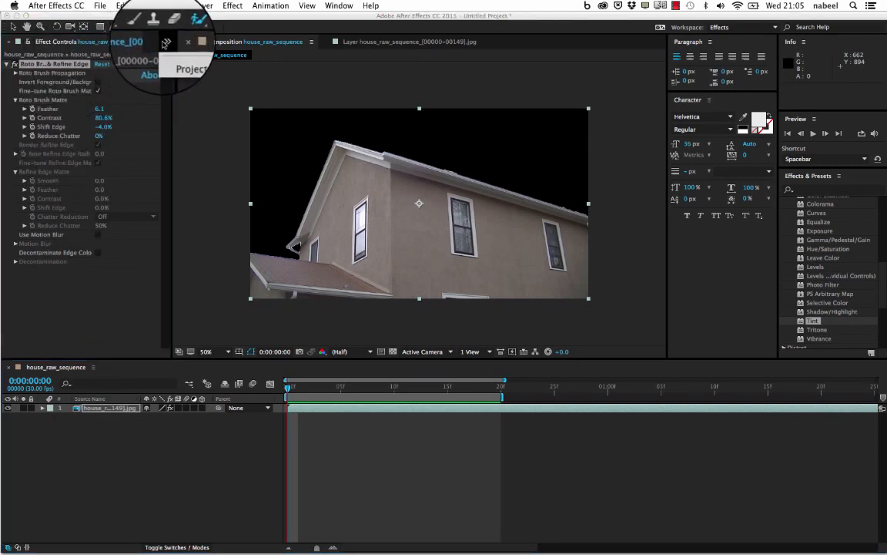
- Import Skies0313_1_M.jpg into the project from the Compositing Decay folder on the Desktop
{"action": "left_click", "coordinate": [178, 56]}
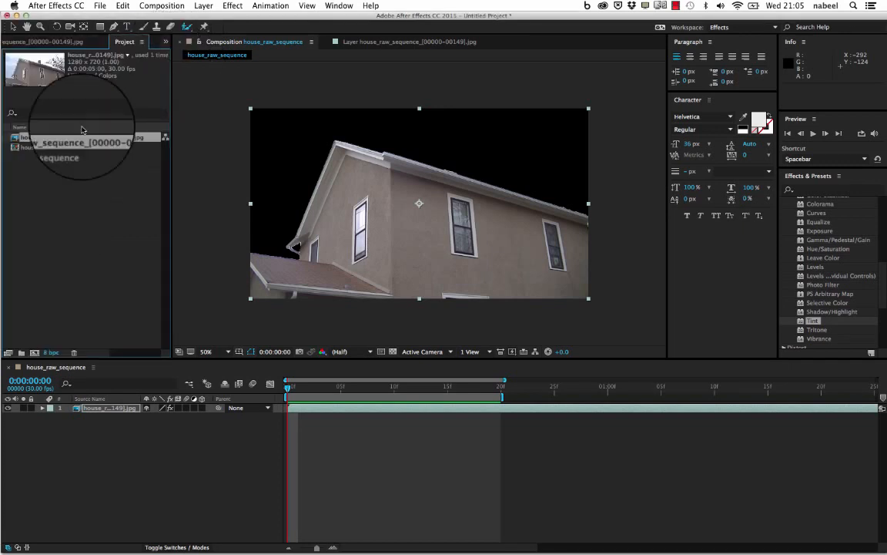
{"action": "right_click", "coordinate": [57, 197]}
{"action": "mouse_move", "coordinate": [85, 241]}
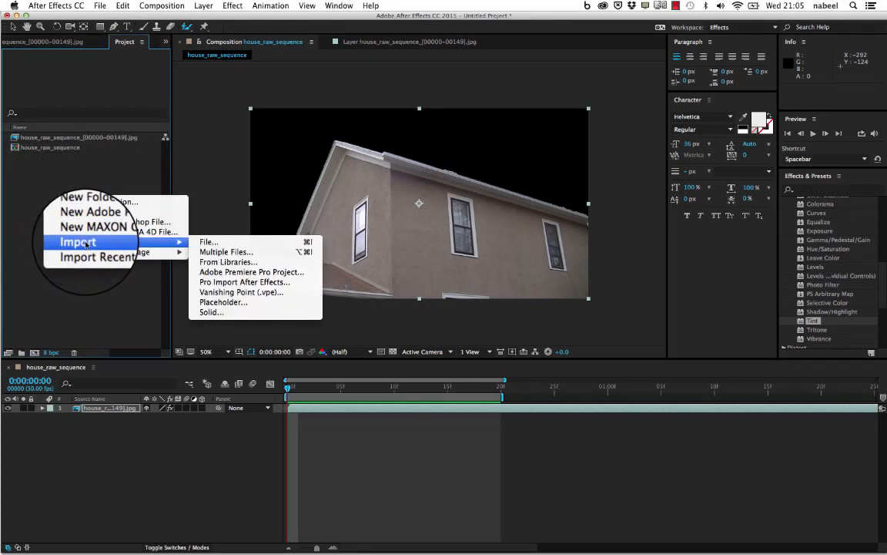
{"action": "left_click", "coordinate": [202, 242]}
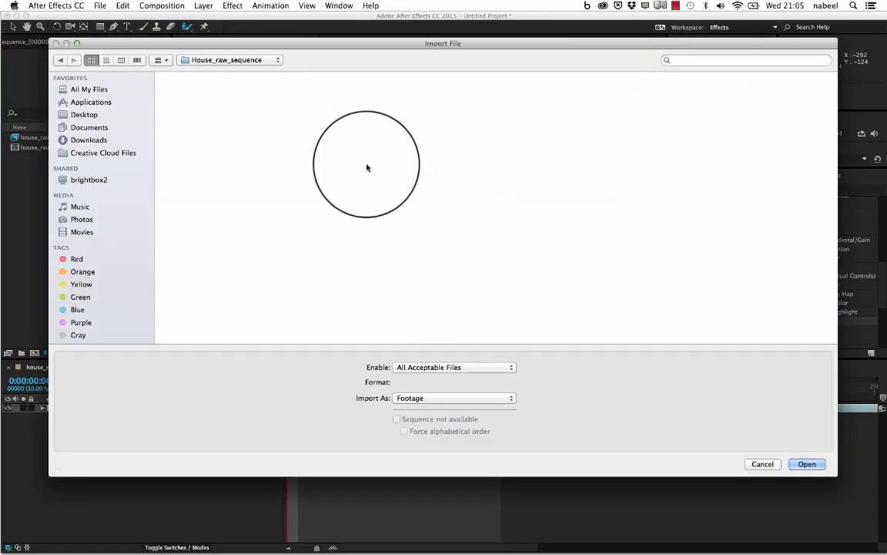
{"action": "left_click", "coordinate": [61, 58]}
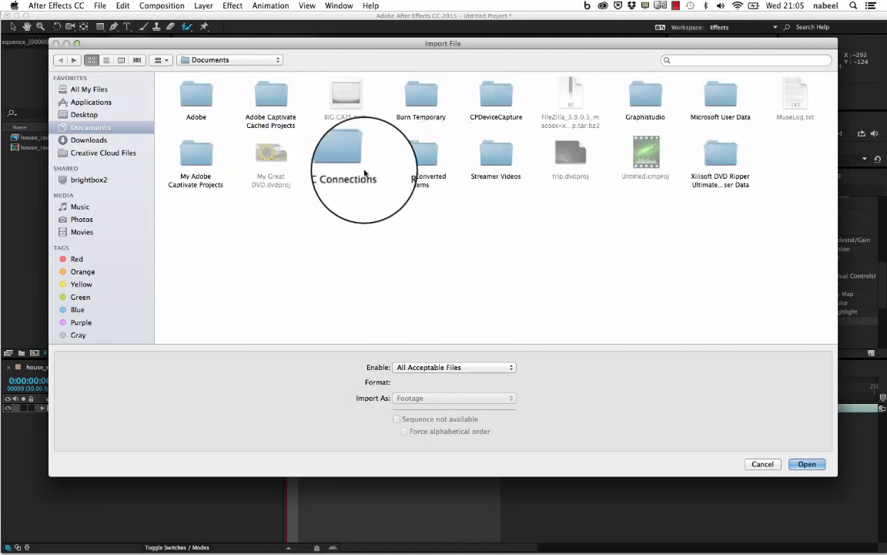
{"action": "left_click", "coordinate": [100, 141]}
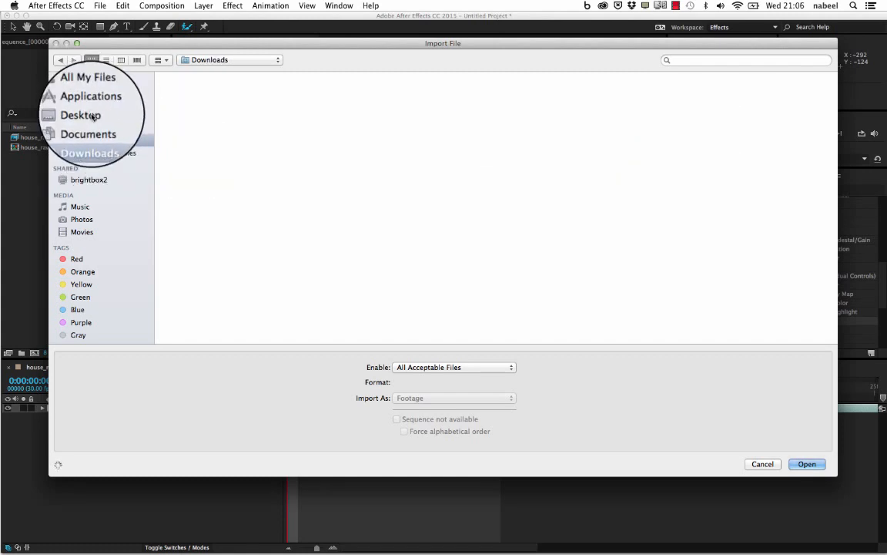
{"action": "left_click", "coordinate": [92, 116]}
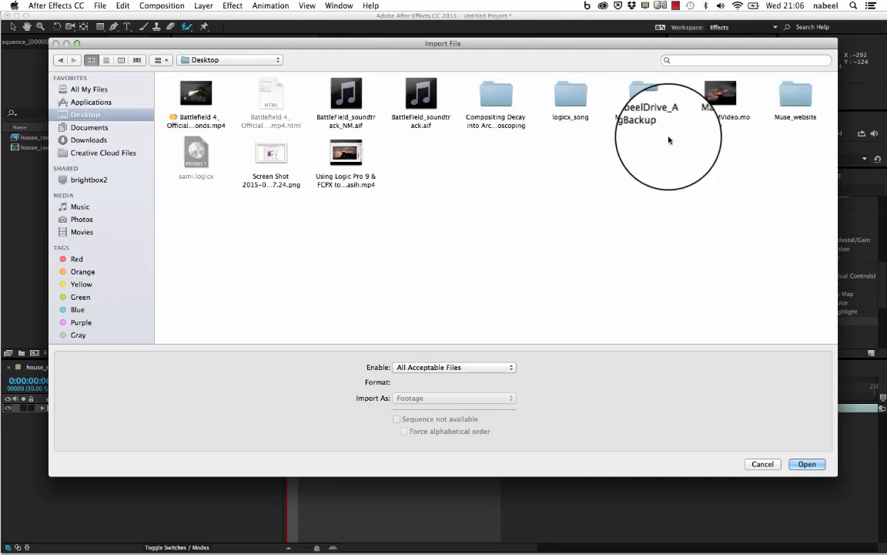
{"action": "left_click", "coordinate": [496, 103]}
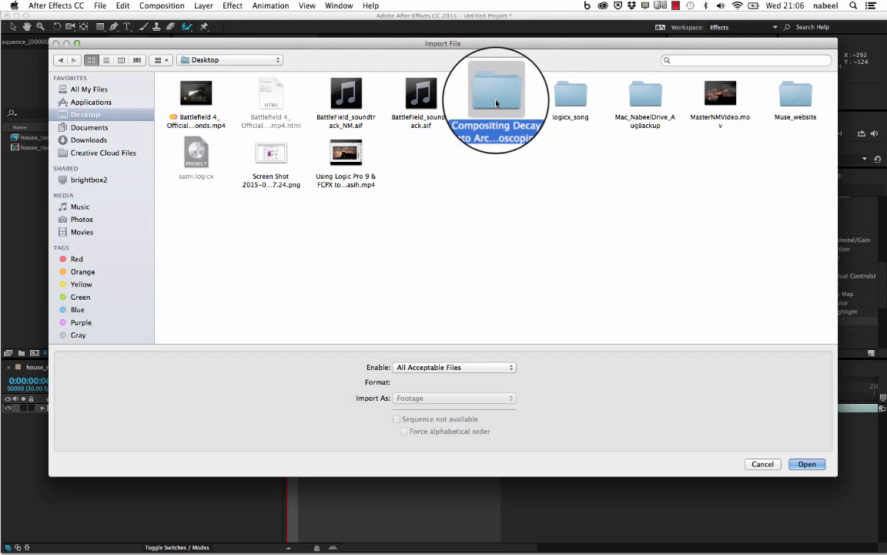
{"action": "double_click", "coordinate": [496, 104]}
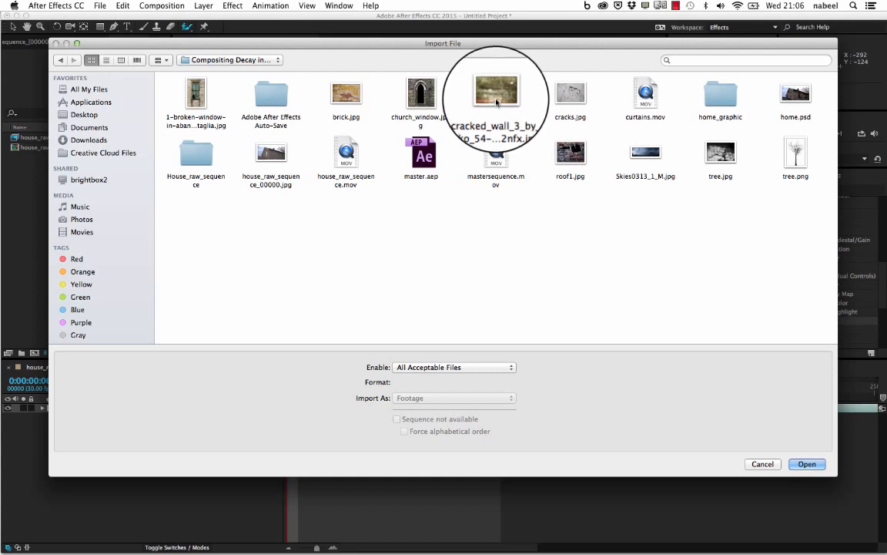
{"action": "left_click", "coordinate": [654, 155]}
{"action": "left_click", "coordinate": [810, 465]}
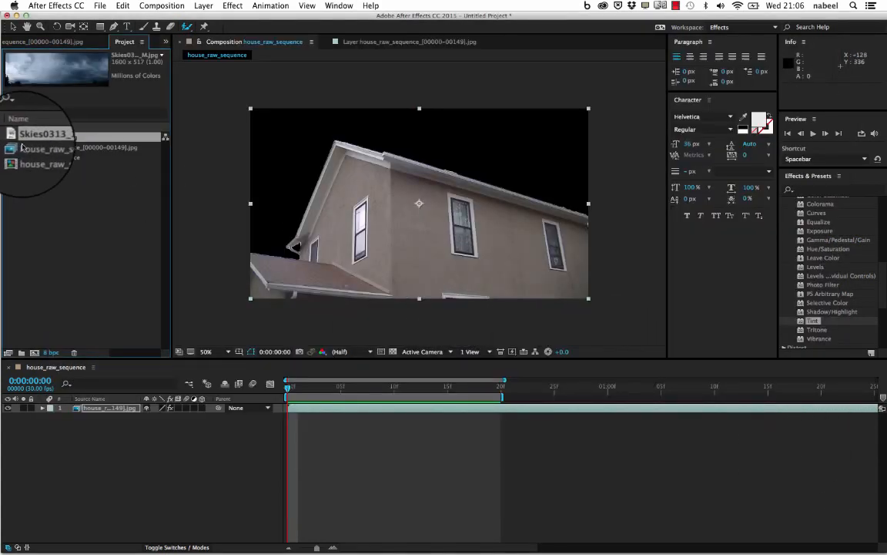
- Place Skies0313_1_M.jpg beneath the house layer in the composition as the new sky
{"action": "left_click_drag", "start_coordinate": [21, 144], "coordinate": [91, 418]}
{"action": "left_click", "coordinate": [490, 159]}
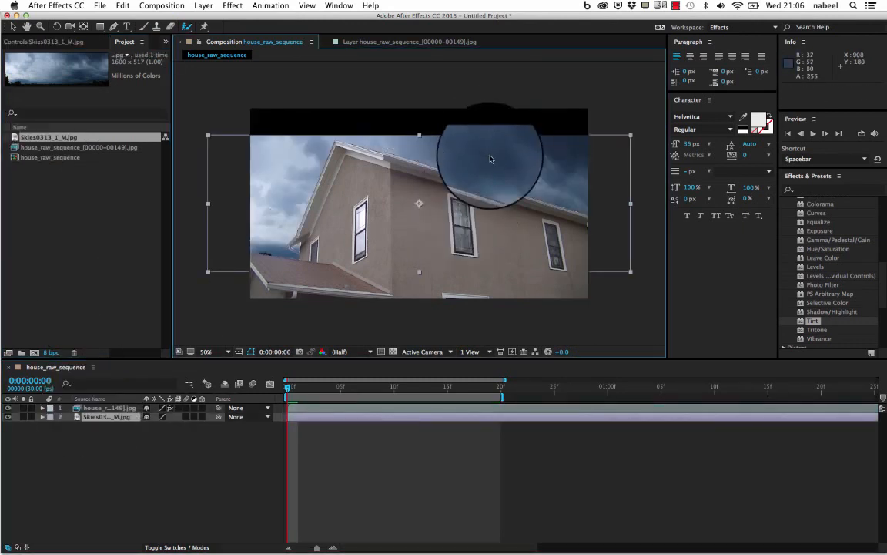
{"action": "left_click", "coordinate": [526, 324]}
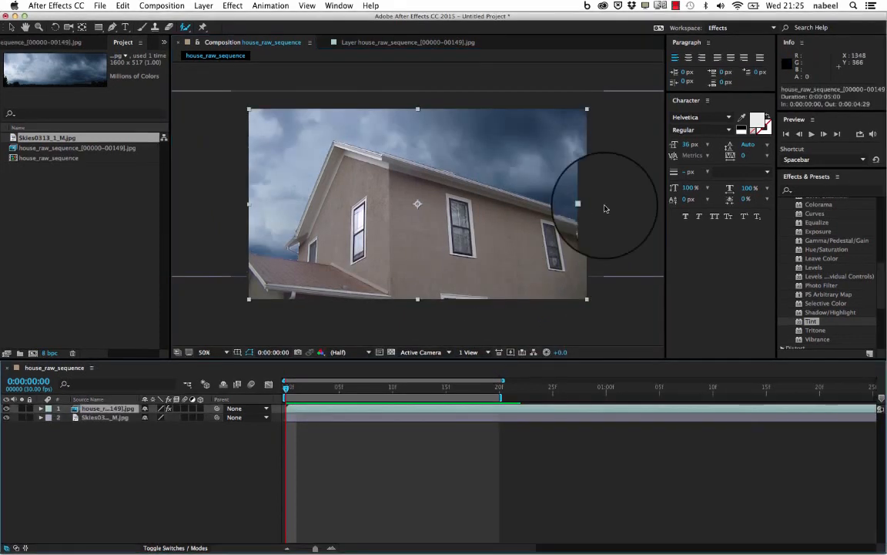
- Shift the house layer slightly and move the sky layer sideways to position 448, 298 so darker clouds sit behind the roof
{"action": "mouse_move", "coordinate": [505, 166]}
{"action": "left_mouse_down"}
{"action": "mouse_move", "coordinate": [516, 168]}
{"action": "mouse_move", "coordinate": [502, 172]}
{"action": "mouse_move", "coordinate": [496, 152]}
{"action": "left_mouse_up"}
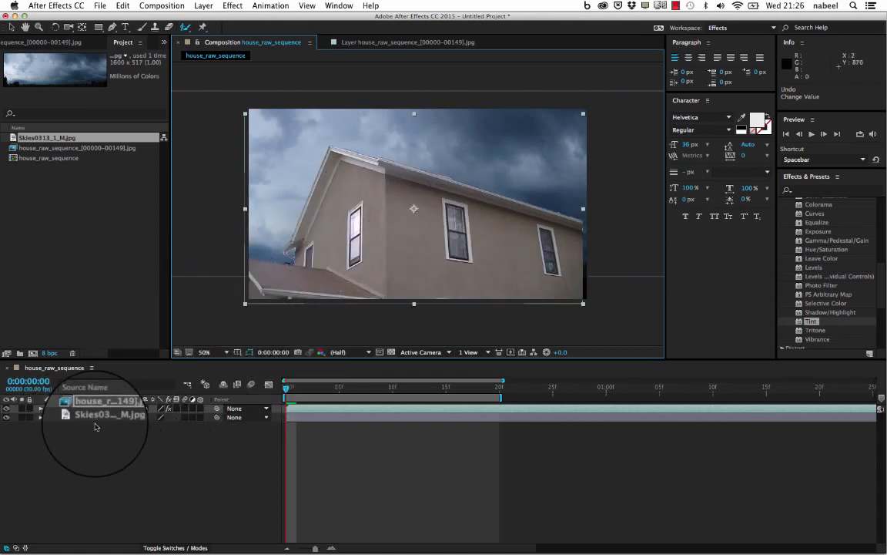
{"action": "left_click", "coordinate": [97, 418]}
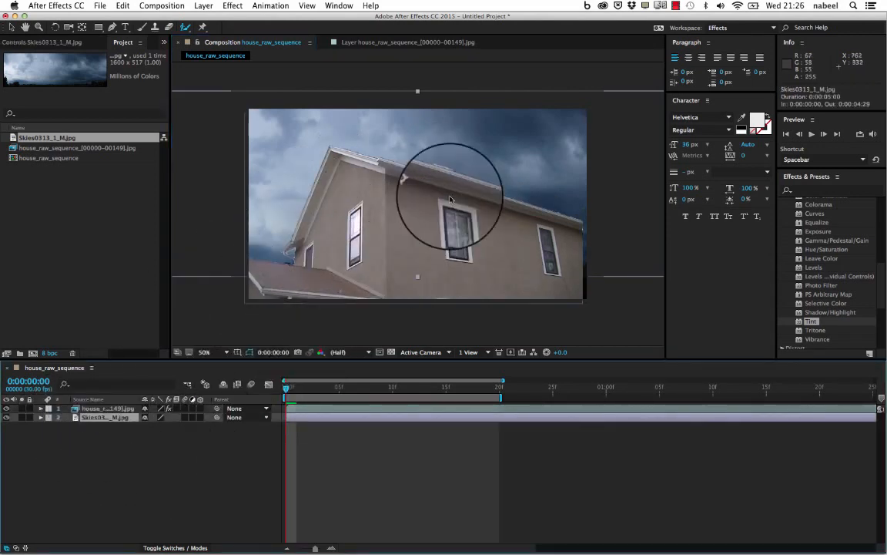
{"action": "left_click_drag", "start_coordinate": [439, 141], "coordinate": [390, 142]}
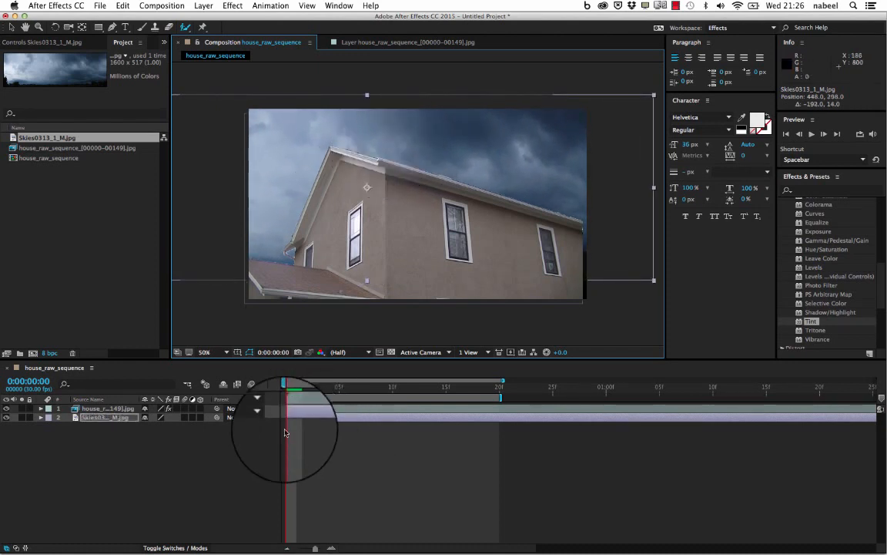
- Preview the moving house against the sky image and return to the first frame
{"action": "key", "text": "space"}
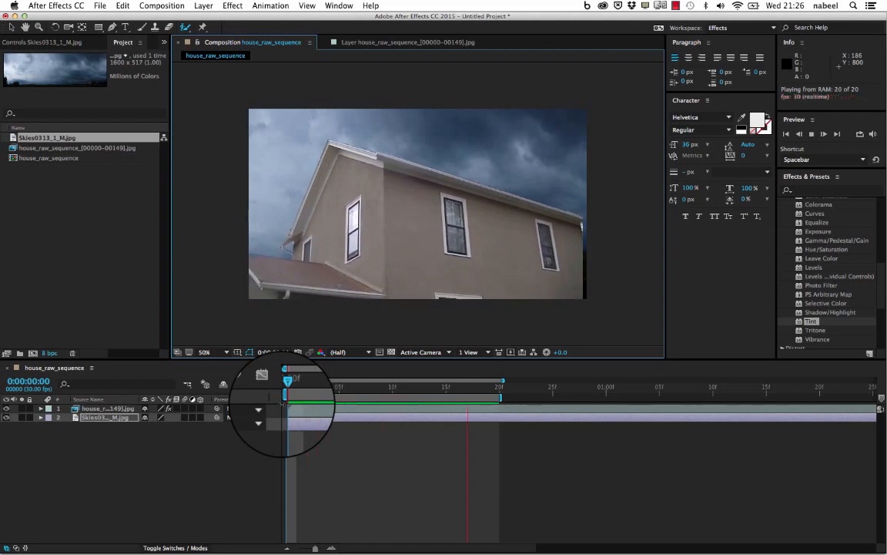
{"action": "key", "text": "space"}
{"action": "left_click_drag", "start_coordinate": [454, 387], "coordinate": [192, 394]}
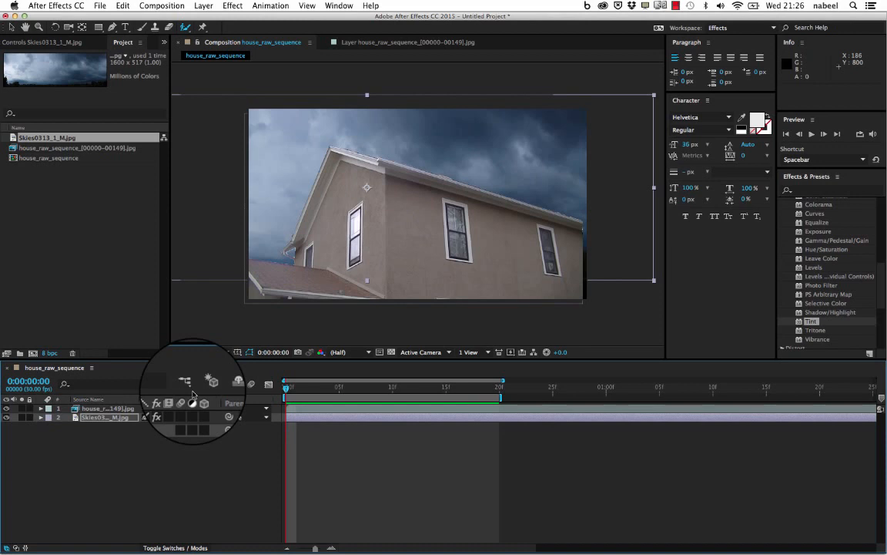
- Send the house_raw_sequence layer to mocha AE for tracking
{"action": "mouse_move", "coordinate": [339, 543]}
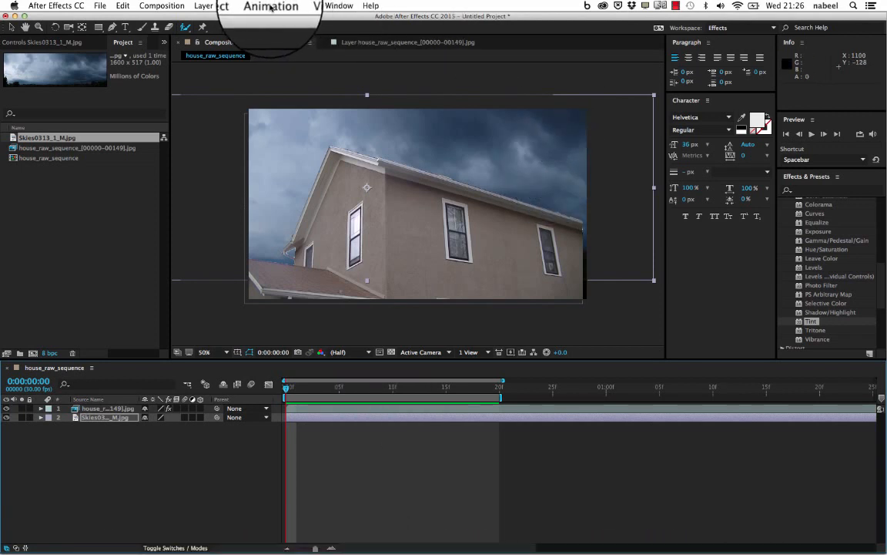
{"action": "left_click", "coordinate": [271, 7]}
{"action": "left_click", "coordinate": [112, 462]}
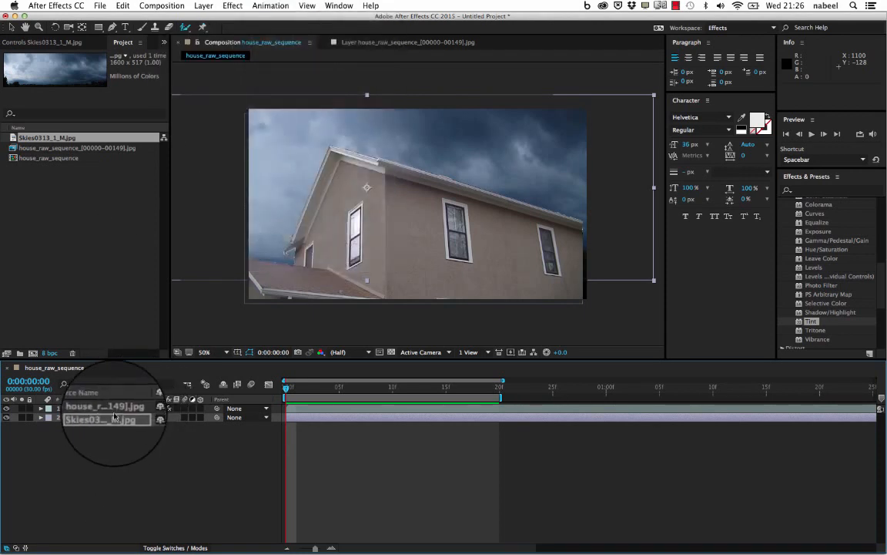
{"action": "left_click", "coordinate": [104, 409]}
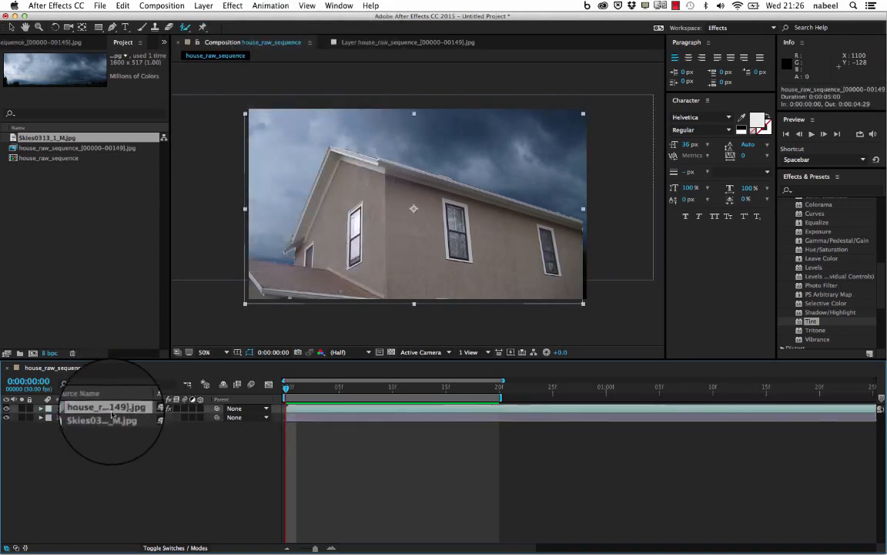
{"action": "left_click", "coordinate": [92, 418]}
{"action": "left_click", "coordinate": [100, 410]}
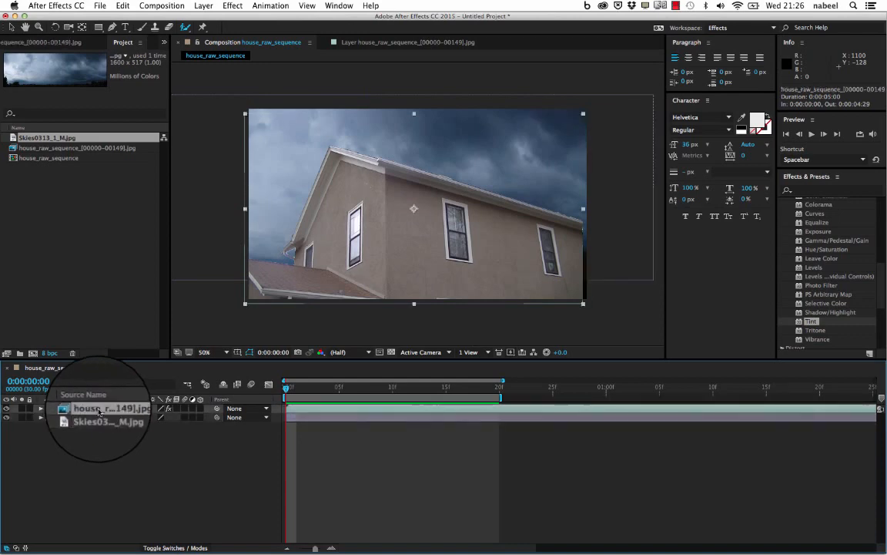
{"action": "left_click", "coordinate": [271, 7]}
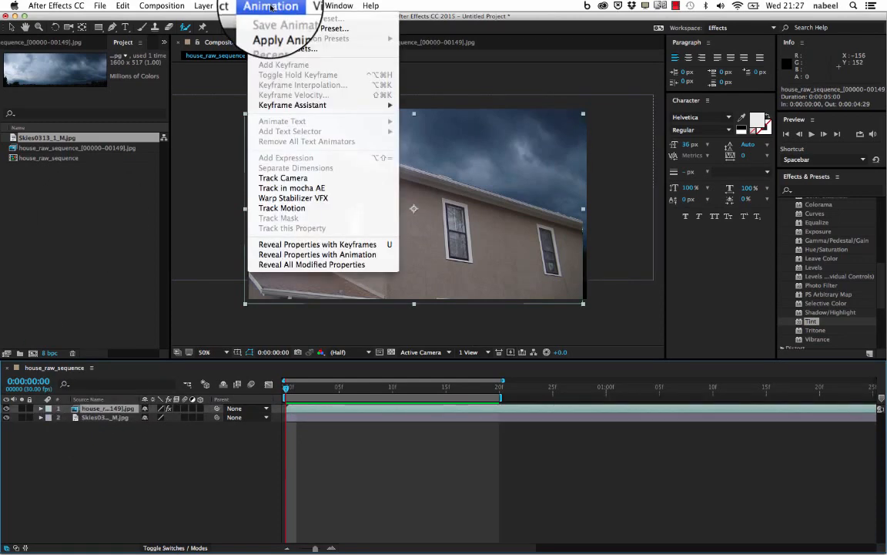
{"action": "left_click", "coordinate": [295, 193]}
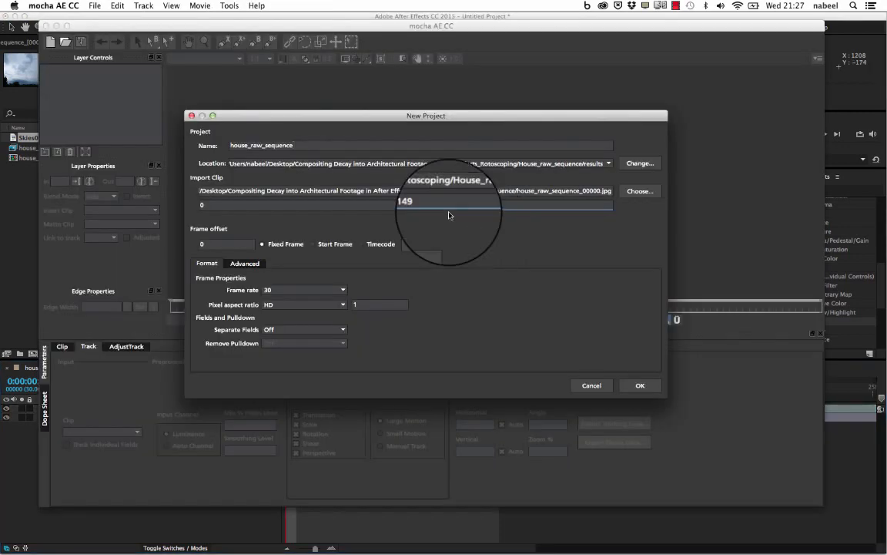
- Create the mocha project house_raw_sequence for frames 0 to 149 at 30 fps, overwriting the existing project file
{"action": "left_click_drag", "start_coordinate": [379, 115], "coordinate": [378, 65]}
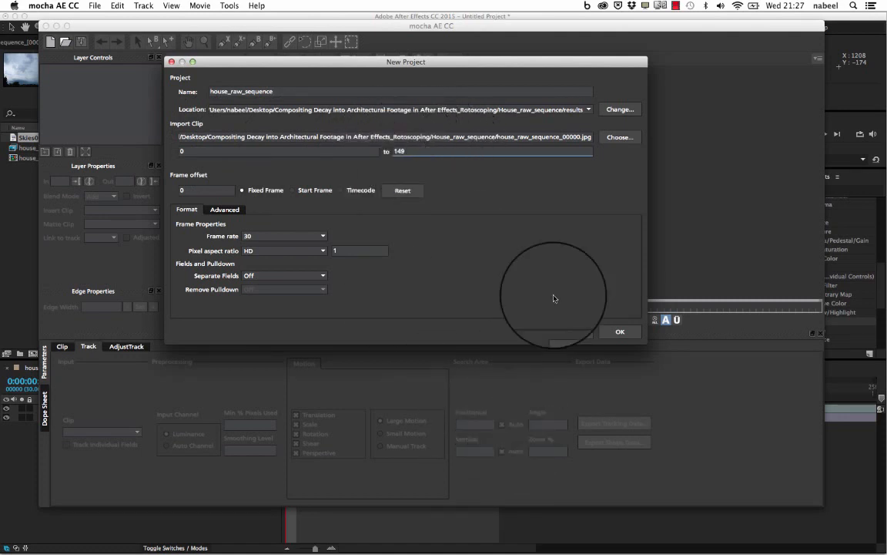
{"action": "left_click", "coordinate": [629, 332]}
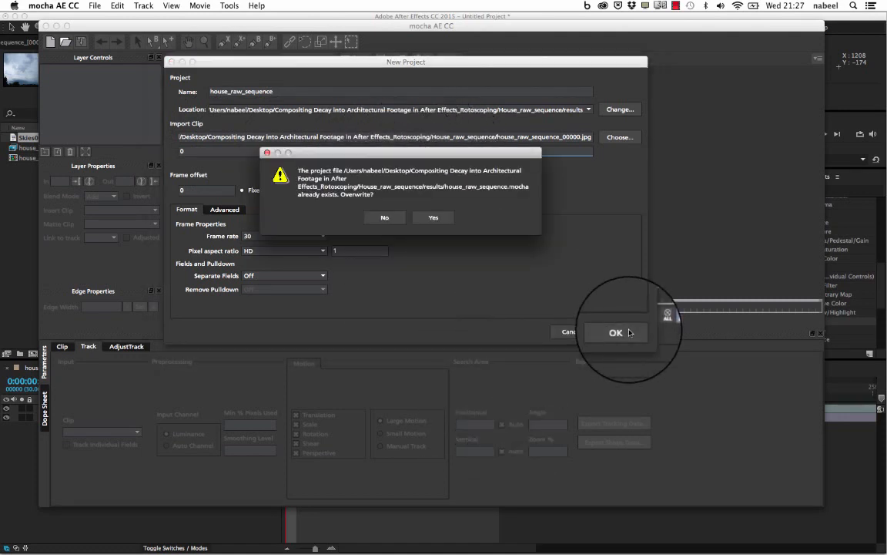
{"action": "left_click", "coordinate": [393, 219]}
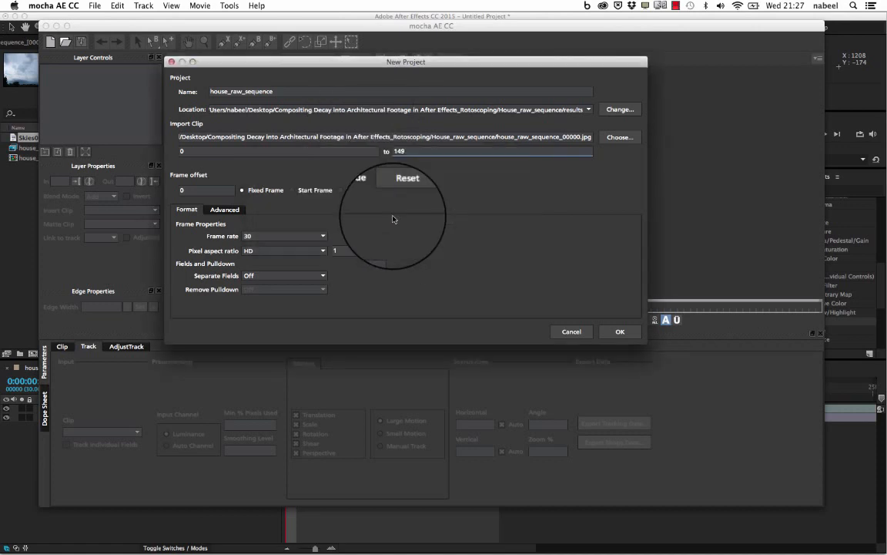
{"action": "left_click", "coordinate": [620, 332]}
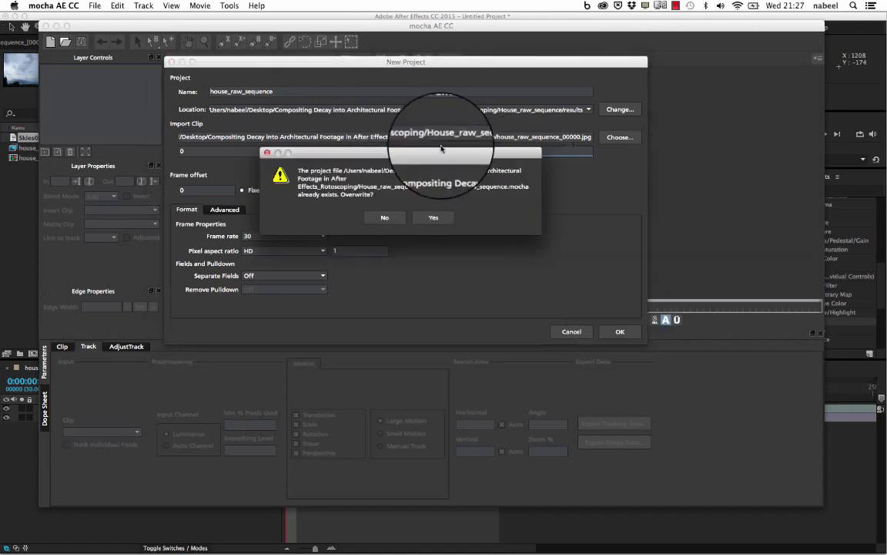
{"action": "left_click", "coordinate": [432, 218]}
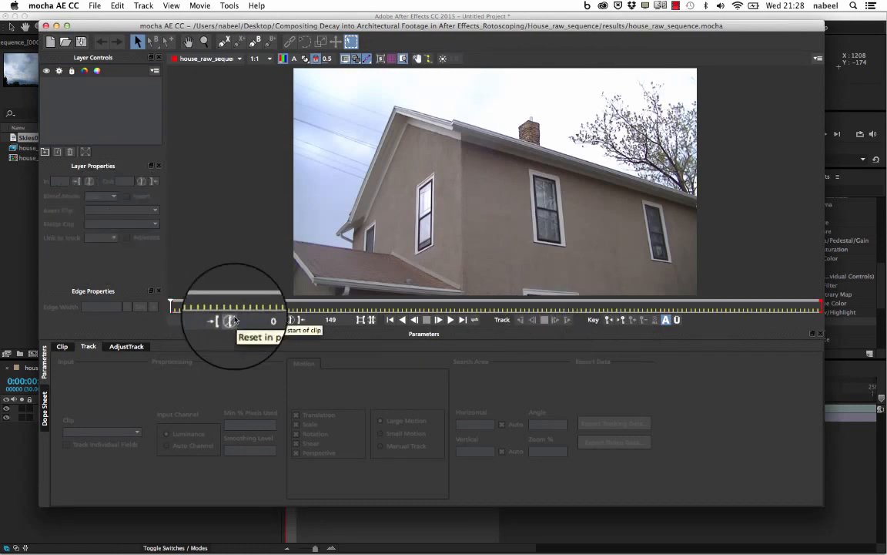
- Preview the clip, return to its first frame and outline the middle upper window with an X-Spline
{"action": "key", "text": "space"}
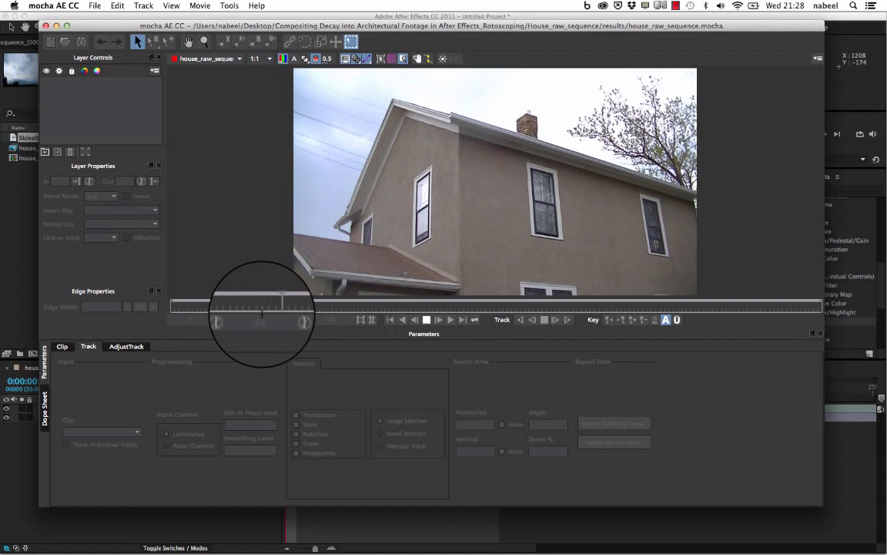
{"action": "left_click", "coordinate": [389, 320]}
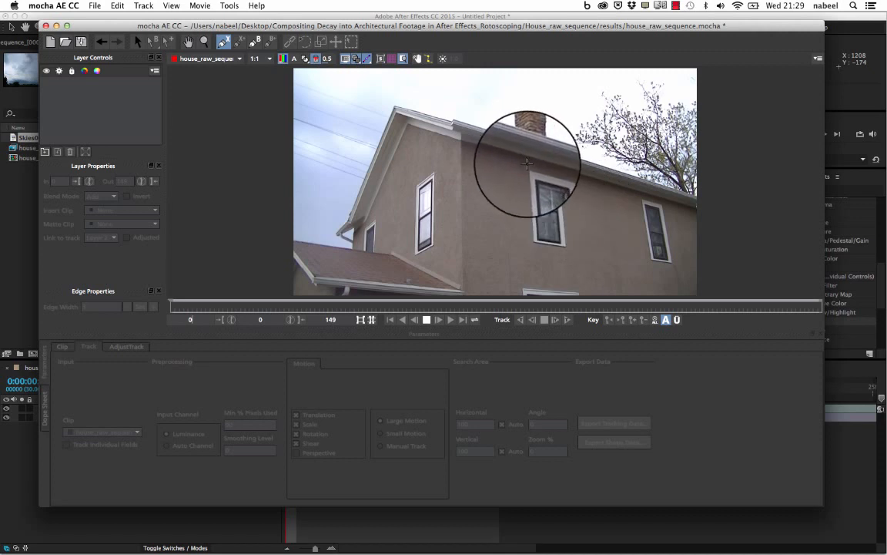
{"action": "left_click", "coordinate": [539, 165]}
{"action": "left_click", "coordinate": [566, 174]}
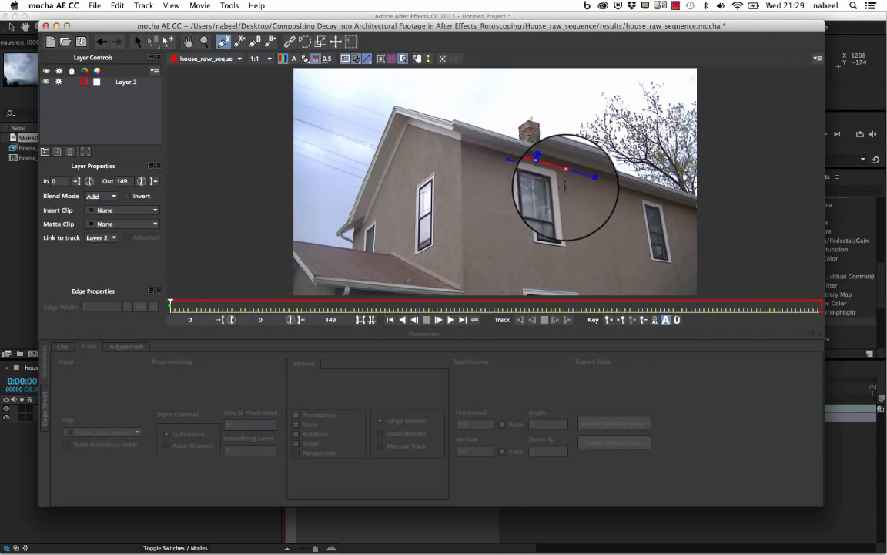
{"action": "left_click", "coordinate": [566, 253]}
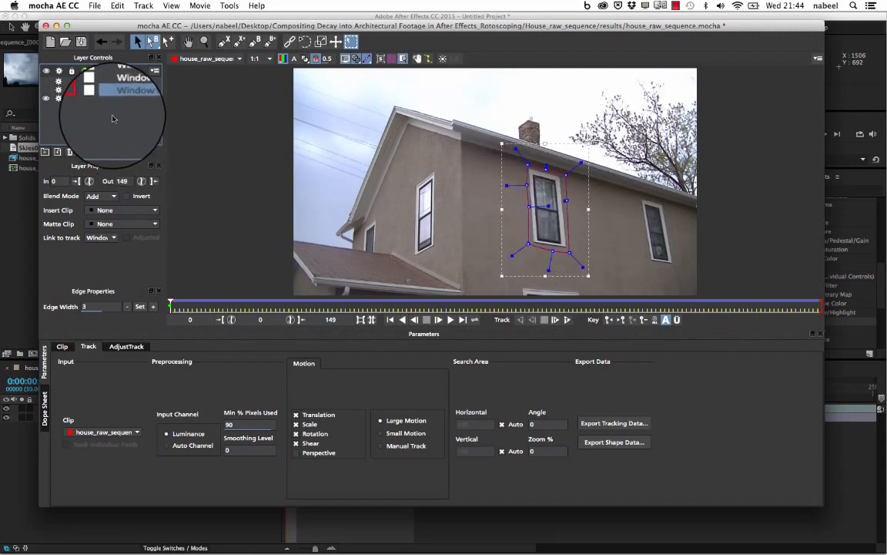
- Show the Window2 and Window3 splines alongside Window1 and track the window shapes forward through the clip
{"action": "left_click", "coordinate": [46, 85]}
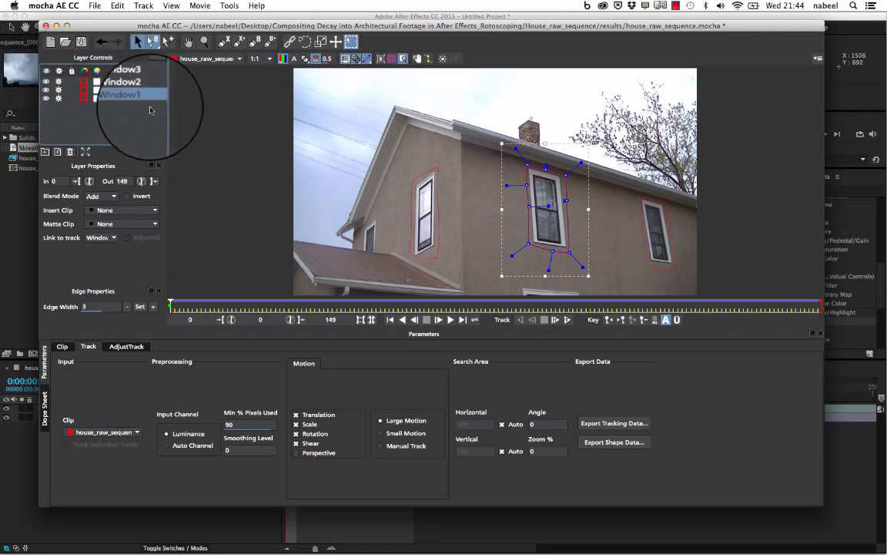
{"action": "left_click", "coordinate": [667, 259]}
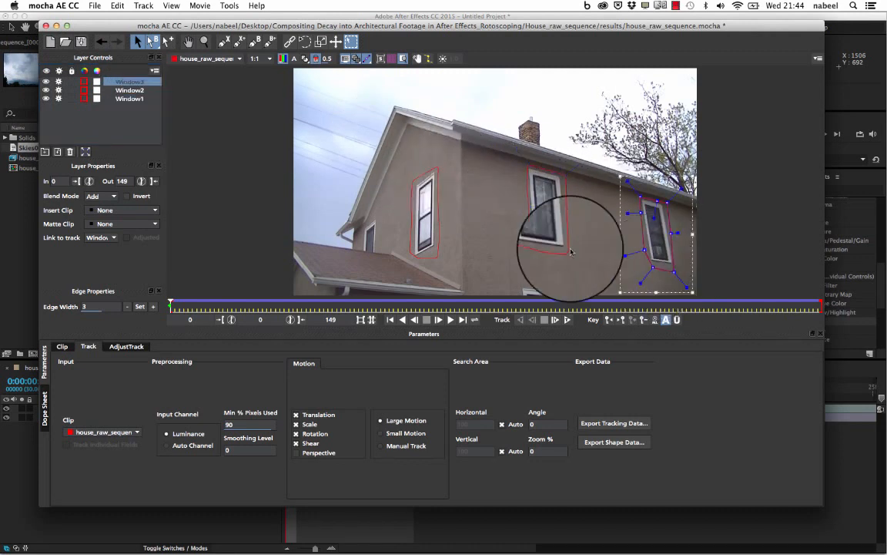
{"action": "left_click", "coordinate": [421, 255]}
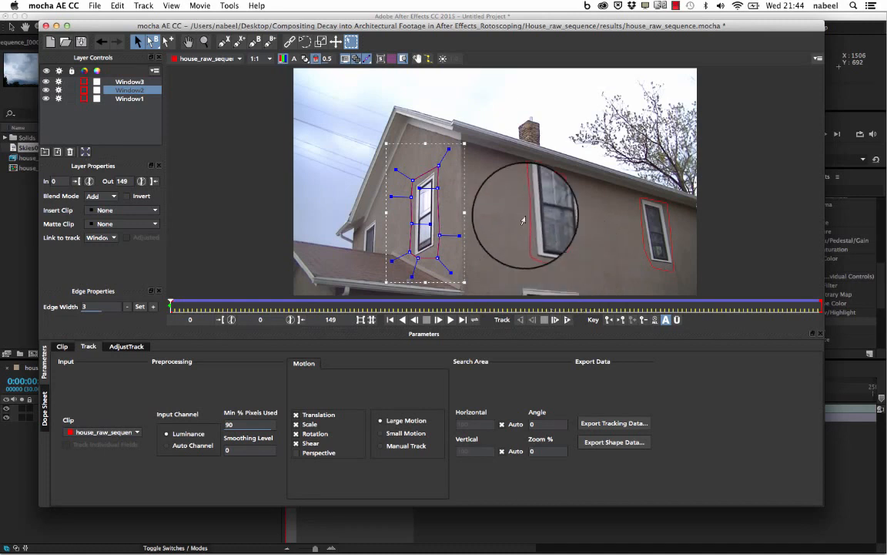
{"action": "left_click", "coordinate": [567, 320]}
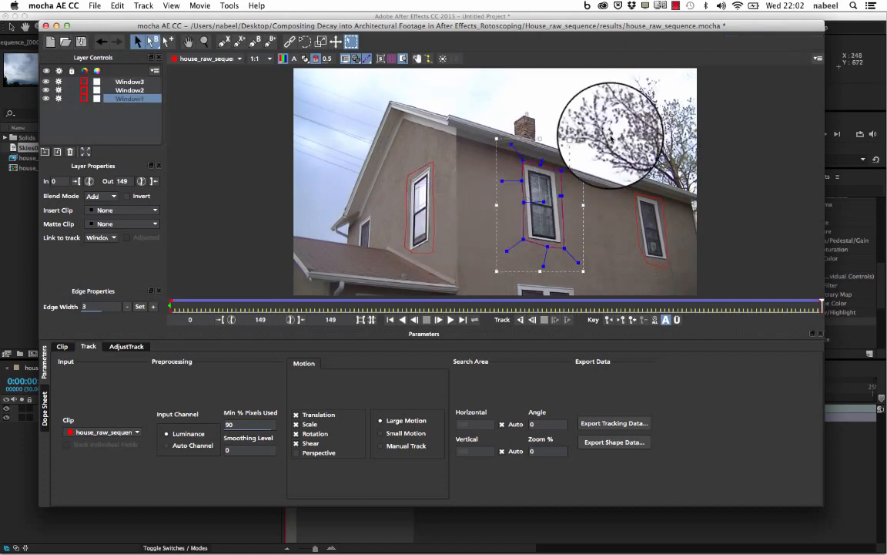
- Examine the tracked splines of Window1, Window2 and Window3 one after another at the clip's last frame
{"action": "left_click_drag", "start_coordinate": [552, 34], "coordinate": [548, 22]}
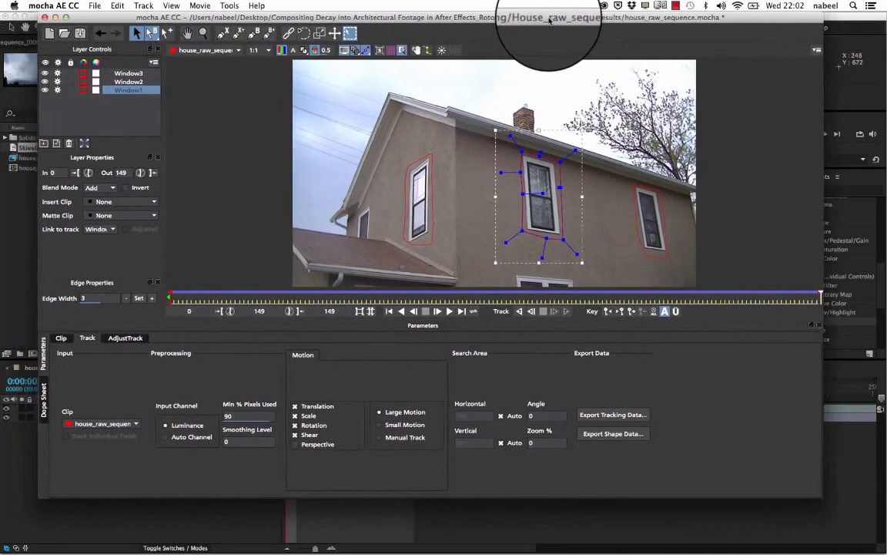
{"action": "left_click", "coordinate": [129, 72]}
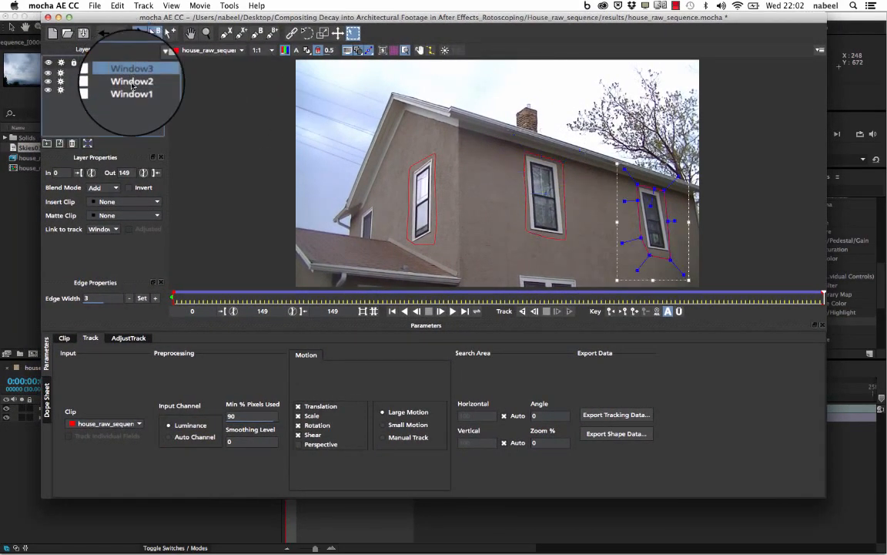
{"action": "left_click", "coordinate": [131, 81]}
{"action": "left_click", "coordinate": [132, 90]}
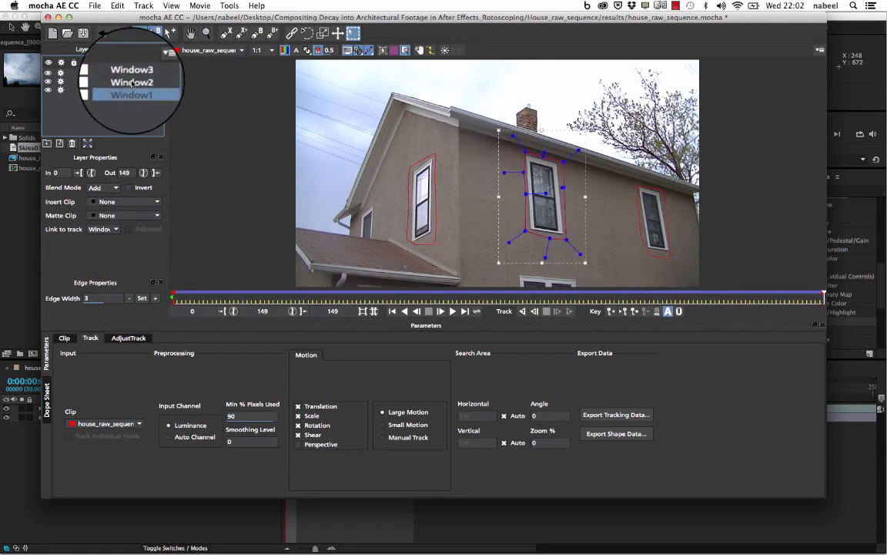
{"action": "left_click", "coordinate": [131, 81]}
{"action": "left_click", "coordinate": [129, 71]}
{"action": "left_click", "coordinate": [133, 90]}
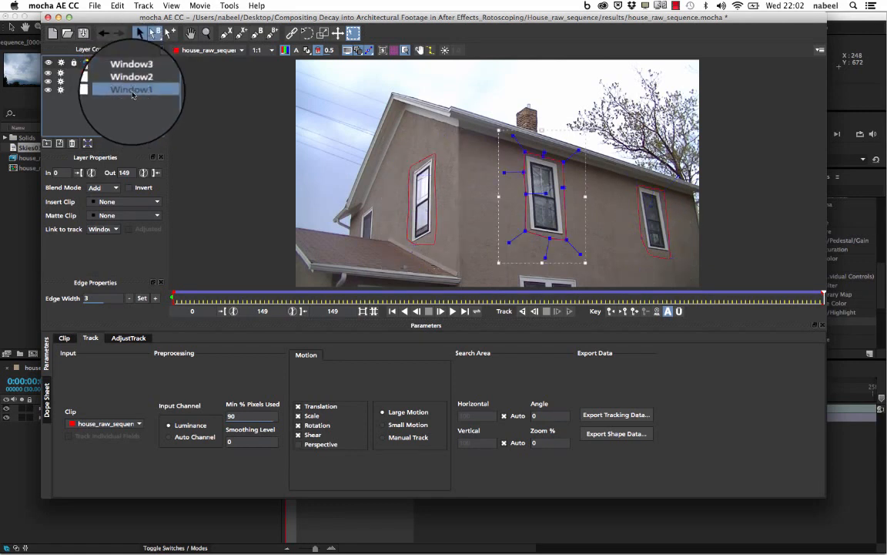
{"action": "left_click", "coordinate": [131, 81]}
{"action": "left_click", "coordinate": [129, 72]}
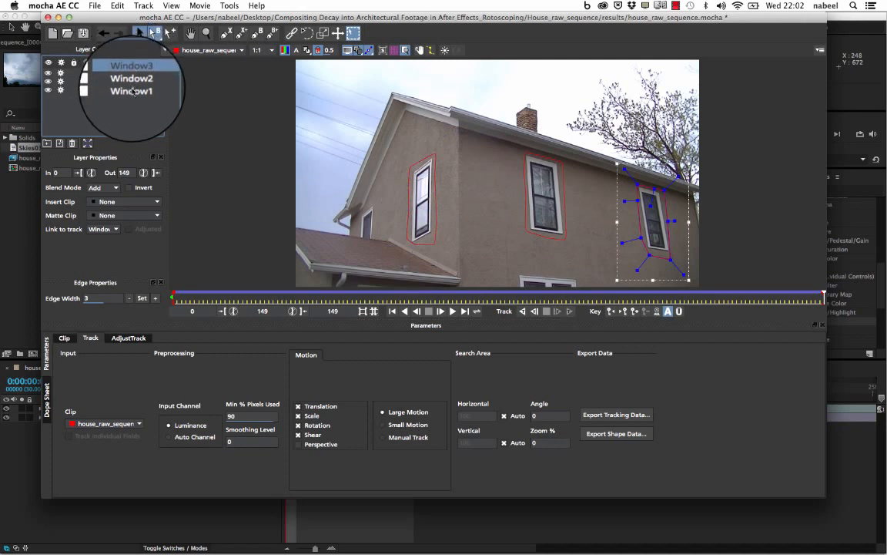
{"action": "left_click", "coordinate": [133, 90]}
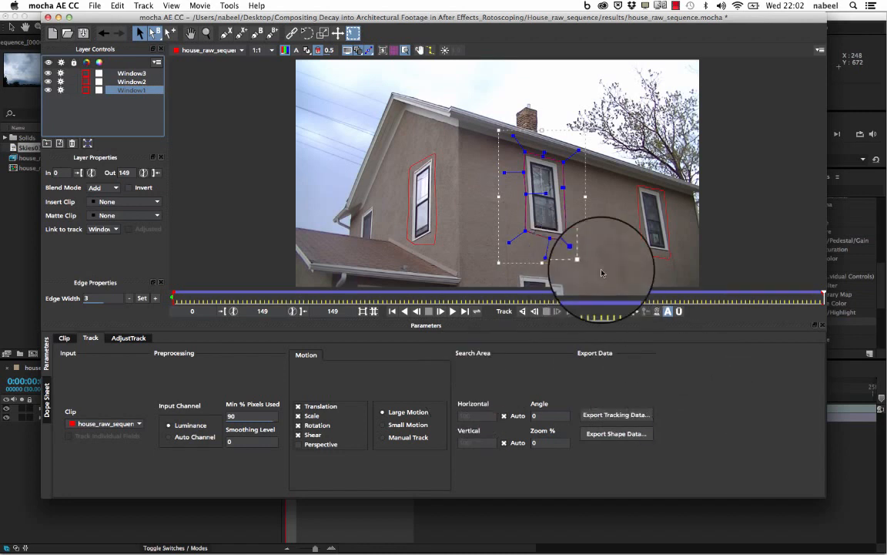
- Copy Window1's tracking data to the clipboard as After Effects Transform Data [position, scale and rotation]
{"action": "left_click", "coordinate": [127, 73]}
{"action": "left_click", "coordinate": [127, 90]}
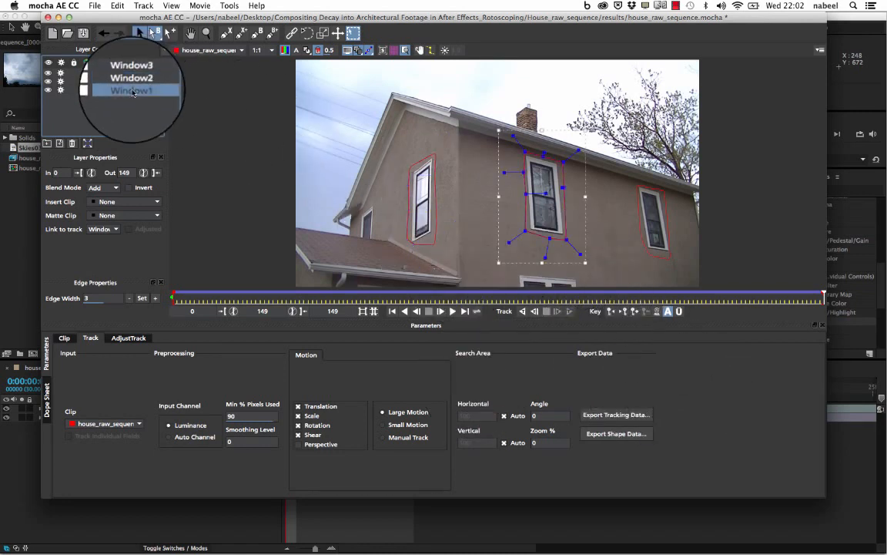
{"action": "left_click", "coordinate": [626, 419]}
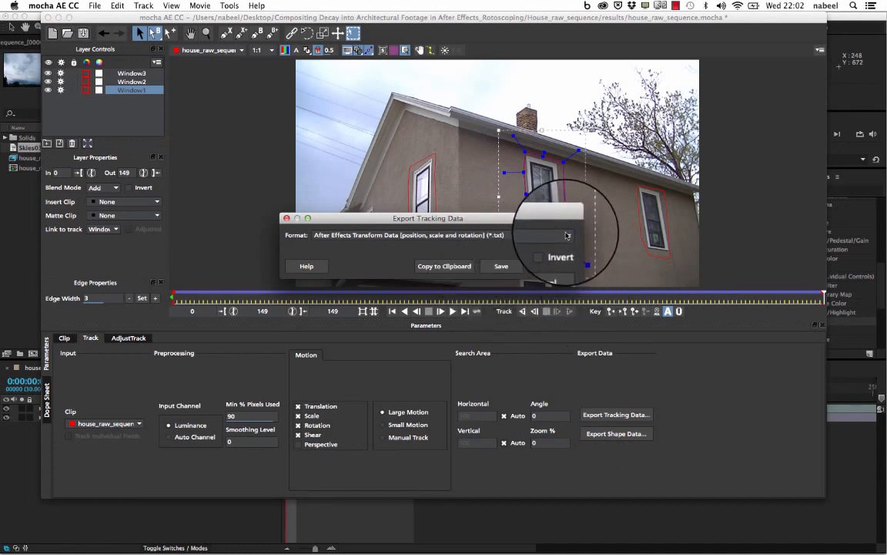
{"action": "left_click", "coordinate": [566, 234]}
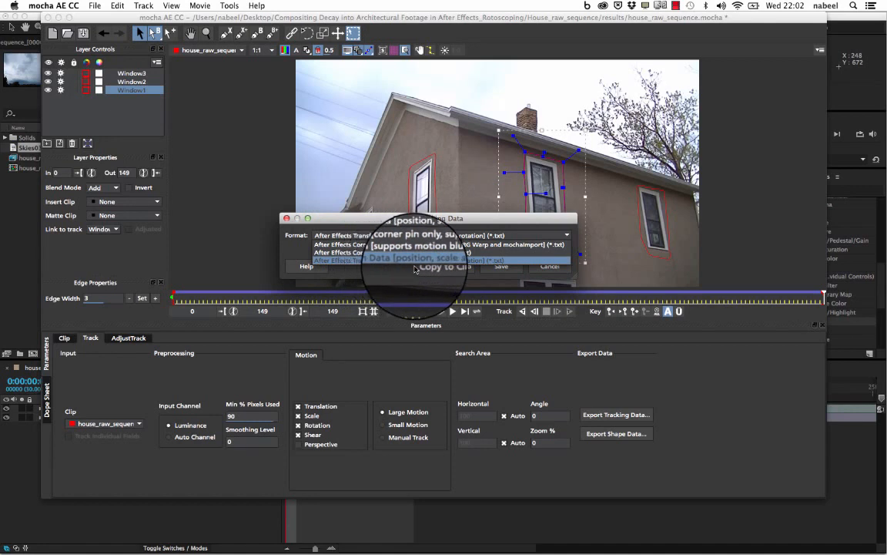
{"action": "left_click", "coordinate": [502, 261]}
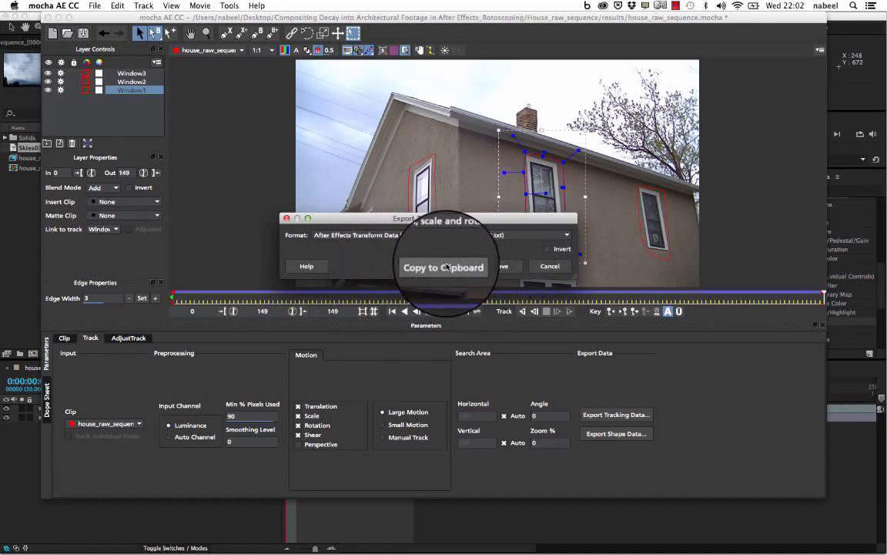
{"action": "left_click", "coordinate": [446, 266]}
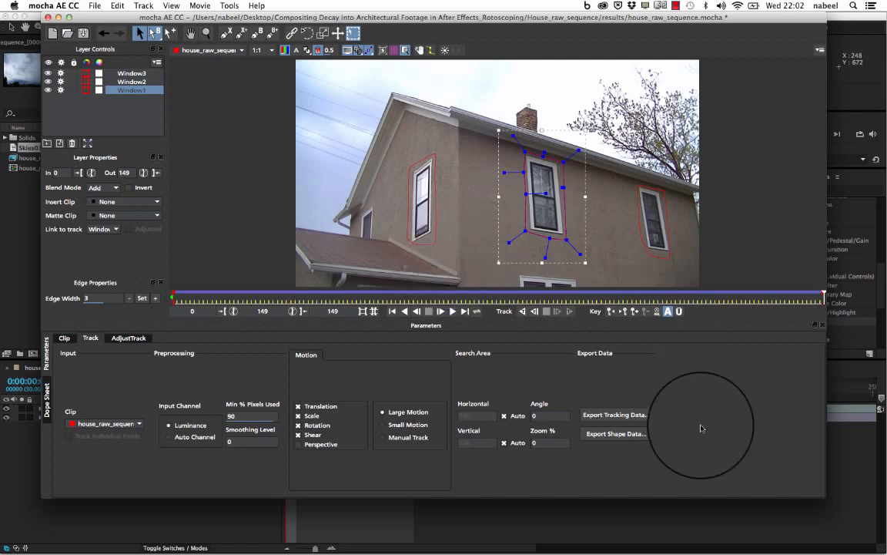
- Switch back to After Effects, add a null object to the house_raw_sequence composition and select it
{"action": "left_click", "coordinate": [673, 532]}
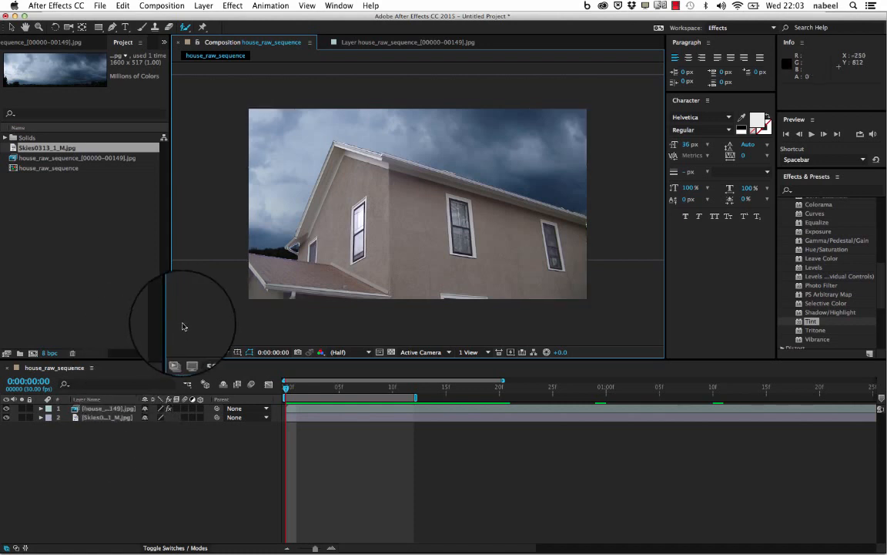
{"action": "left_click", "coordinate": [204, 7]}
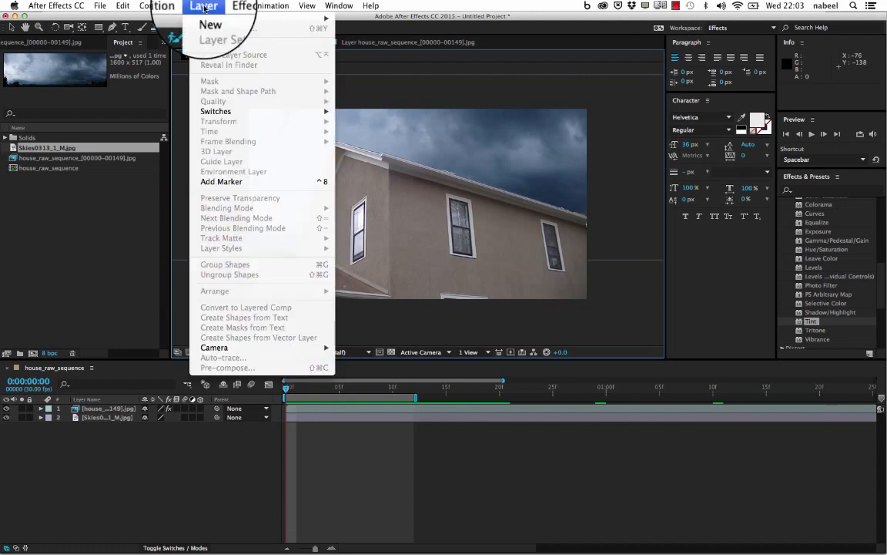
{"action": "mouse_move", "coordinate": [208, 18]}
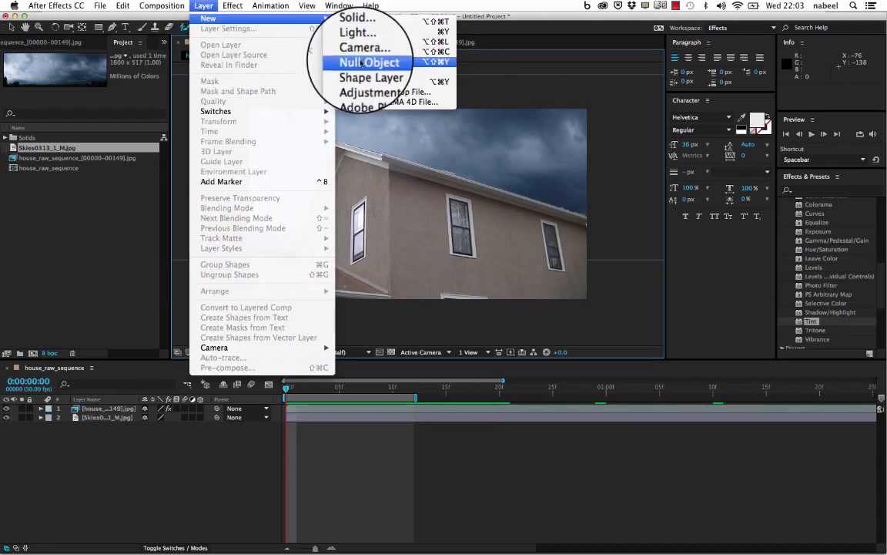
{"action": "left_click", "coordinate": [359, 61]}
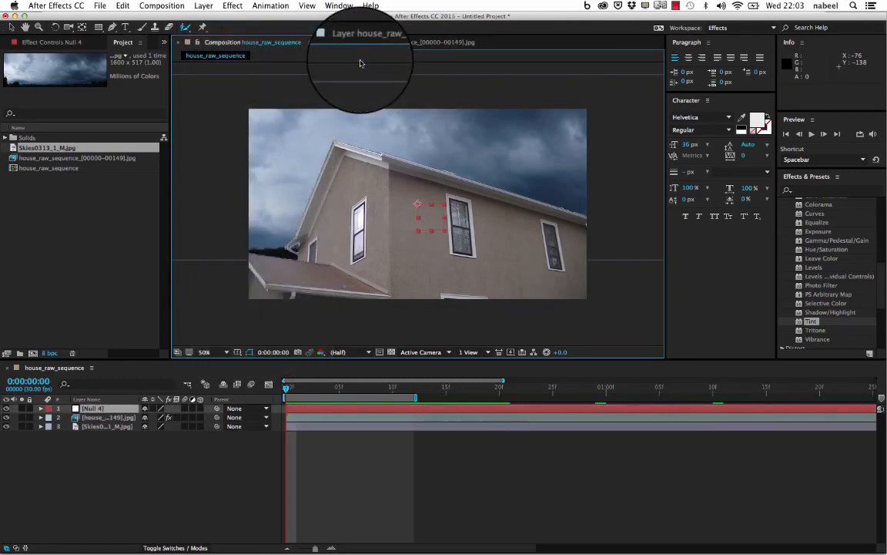
{"action": "left_click", "coordinate": [97, 413]}
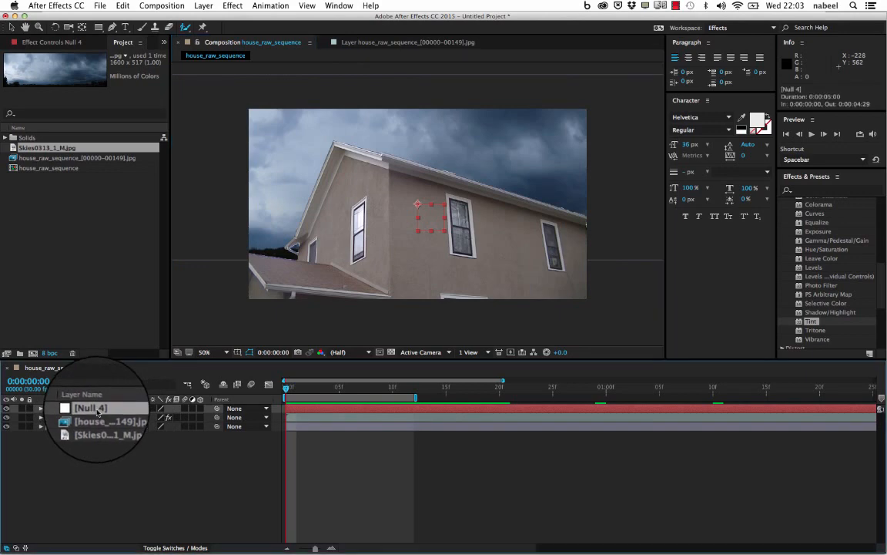
- Rename the new null object as window1 and paste the copied Window1 tracking keyframes onto it
{"action": "right_click", "coordinate": [97, 413]}
{"action": "left_click", "coordinate": [123, 538]}
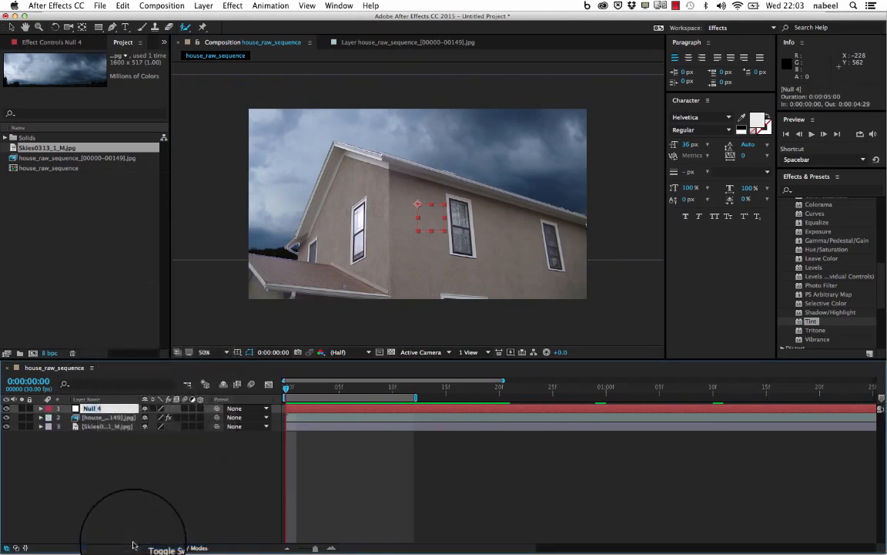
{"action": "type", "text": "window1"}
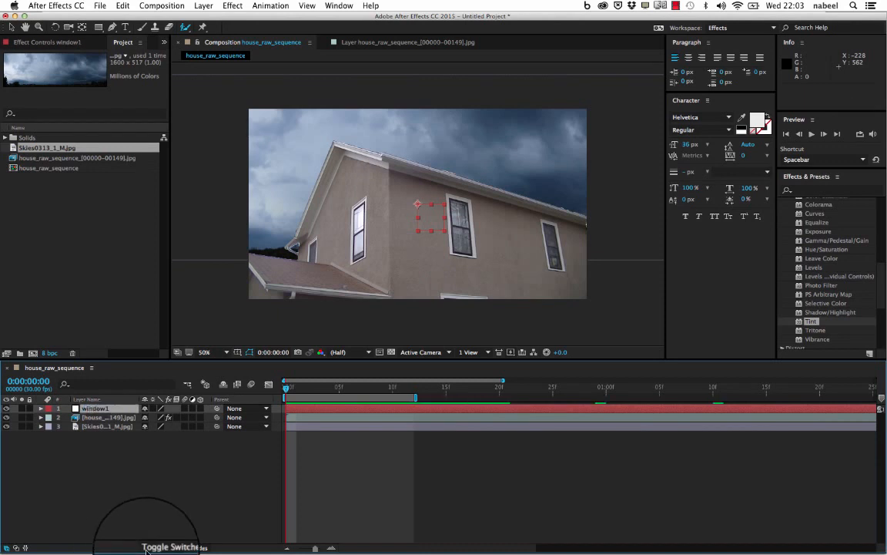
{"action": "left_click", "coordinate": [152, 477]}
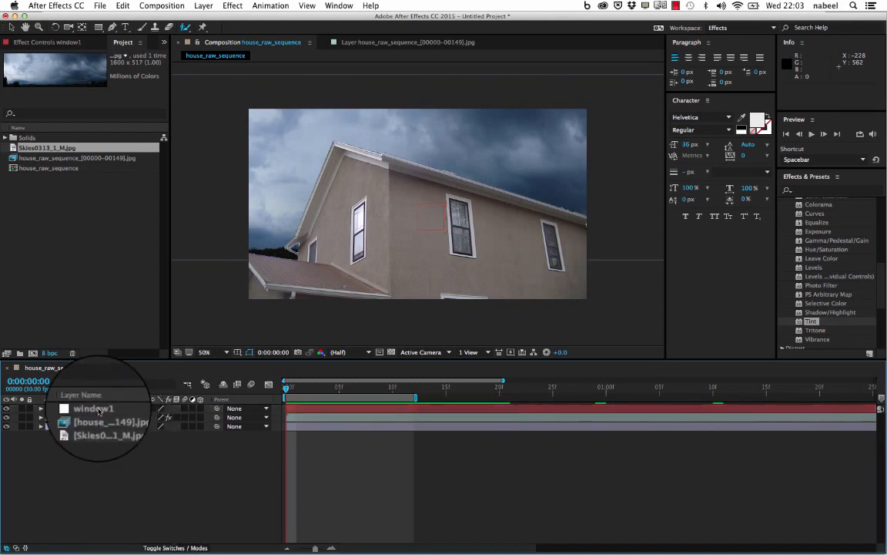
{"action": "left_click", "coordinate": [99, 412]}
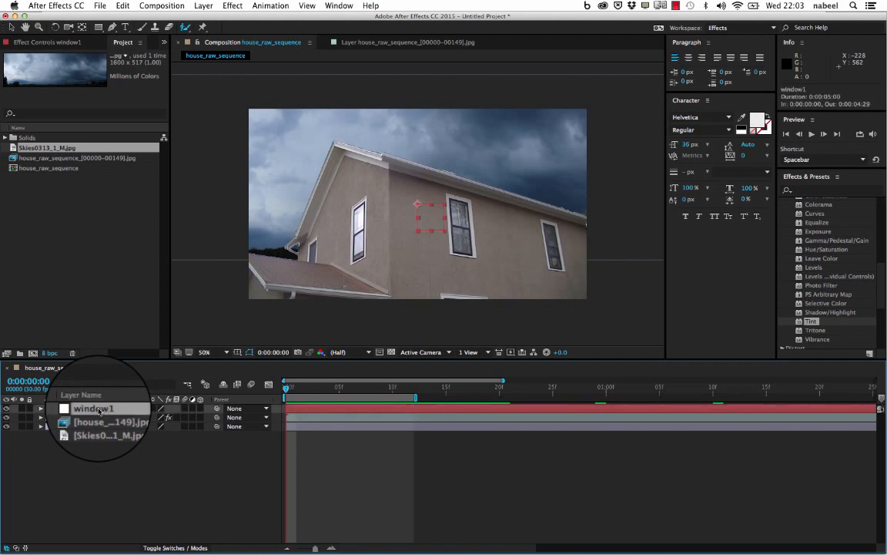
{"action": "left_click", "coordinate": [122, 5]}
{"action": "left_click", "coordinate": [131, 105]}
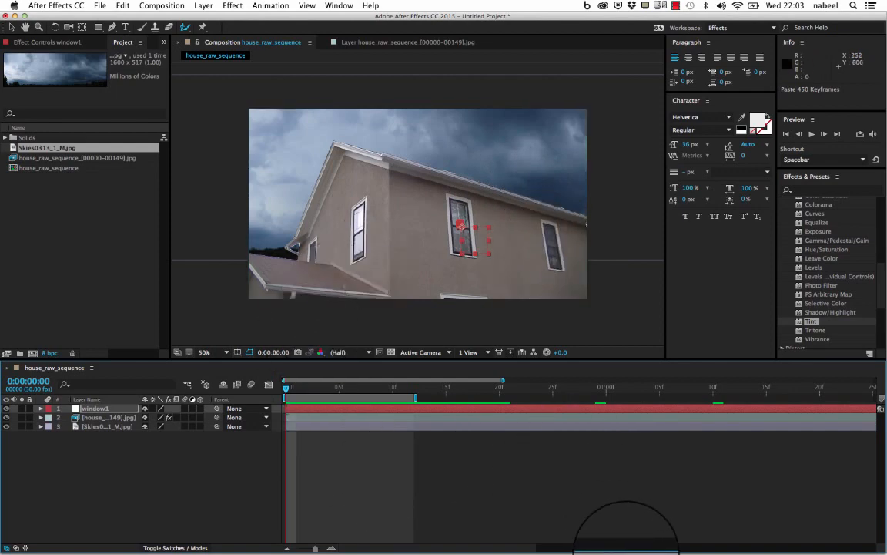
- Switch to mocha and copy Window2's tracking data to the clipboard as After Effects Transform Data [position, scale and rotation]
{"action": "mouse_move", "coordinate": [616, 545]}
{"action": "left_click", "coordinate": [690, 539]}
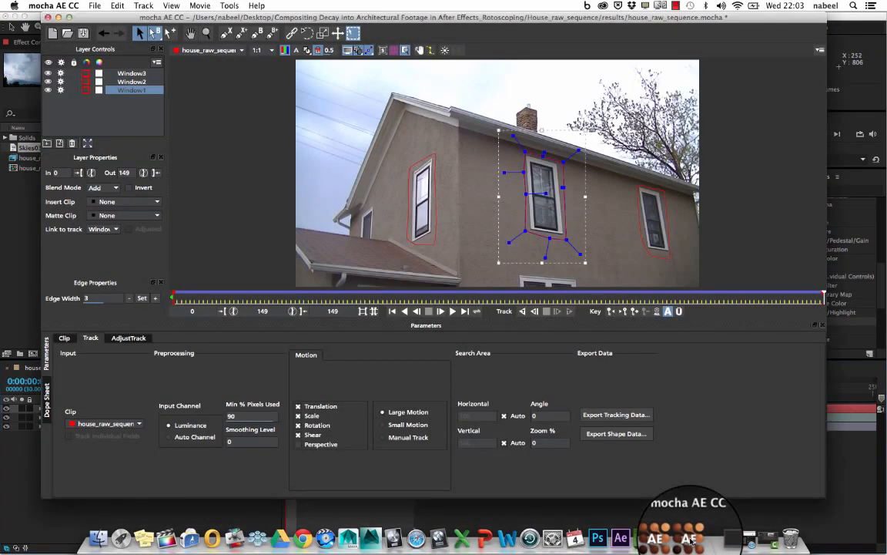
{"action": "left_click", "coordinate": [658, 261]}
{"action": "left_click", "coordinate": [127, 81]}
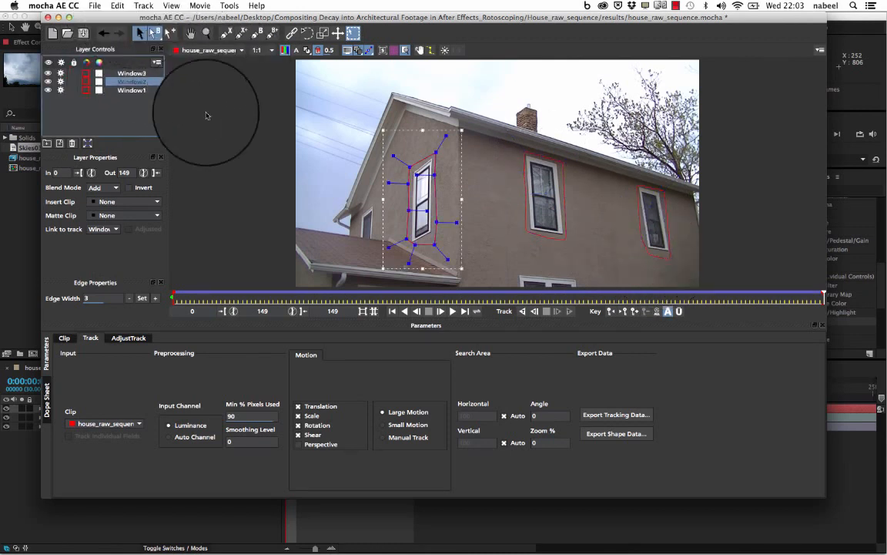
{"action": "left_click", "coordinate": [610, 417]}
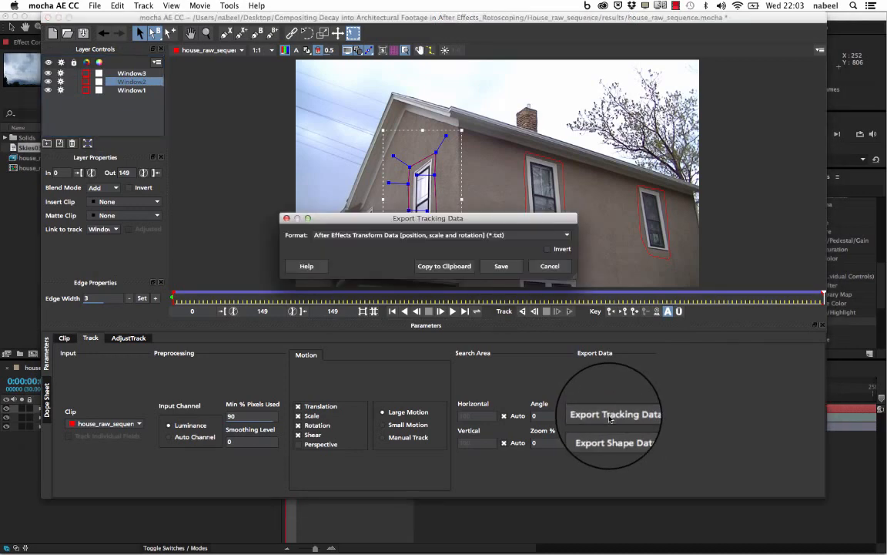
{"action": "left_click", "coordinate": [438, 267]}
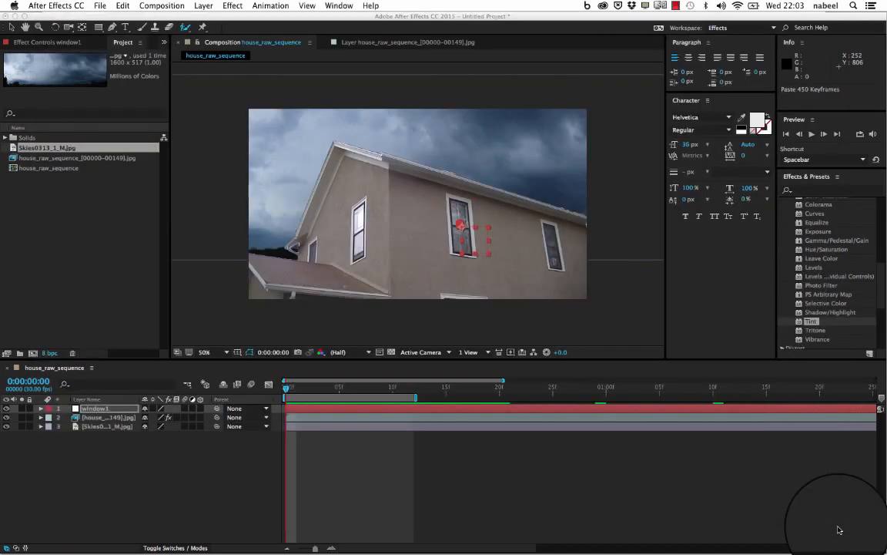
- Switch back to After Effects, add another null object to the house_raw_sequence composition and go to the last frame
{"action": "left_click", "coordinate": [113, 471]}
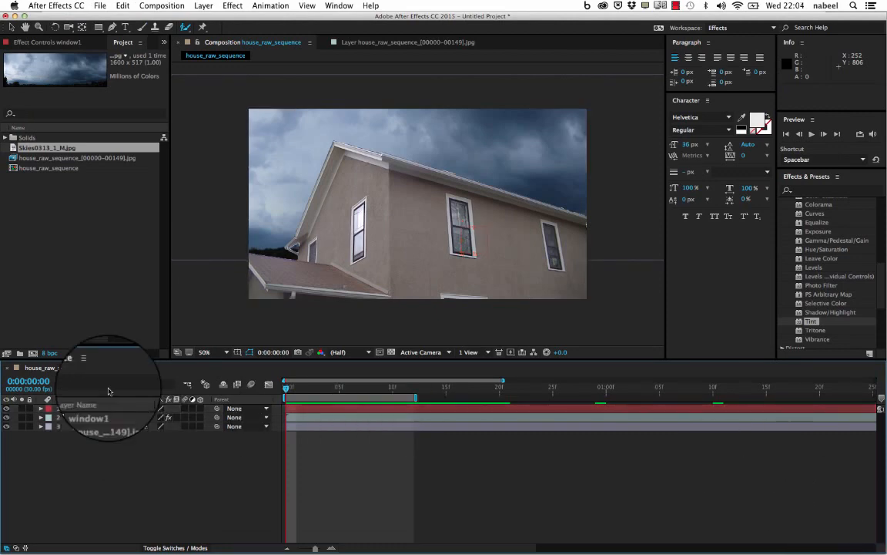
{"action": "left_click", "coordinate": [204, 7]}
{"action": "mouse_move", "coordinate": [208, 18]}
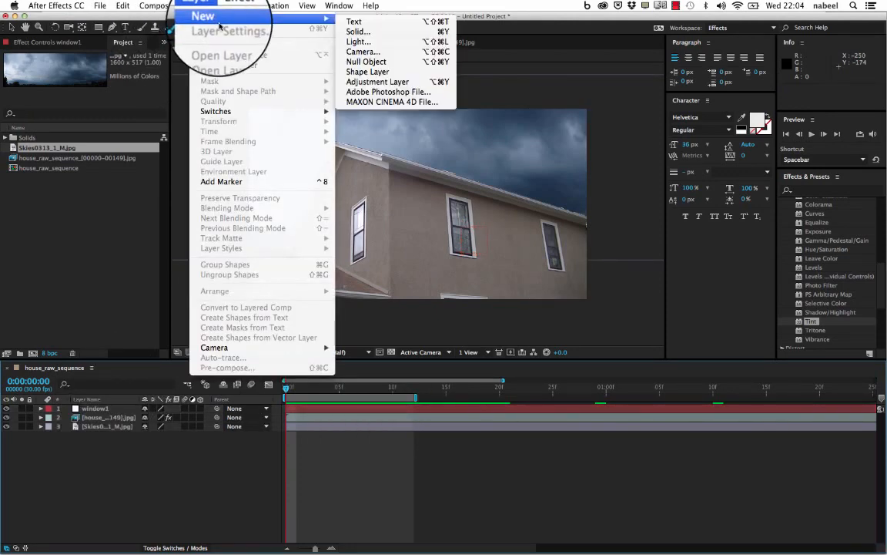
{"action": "left_click", "coordinate": [367, 61]}
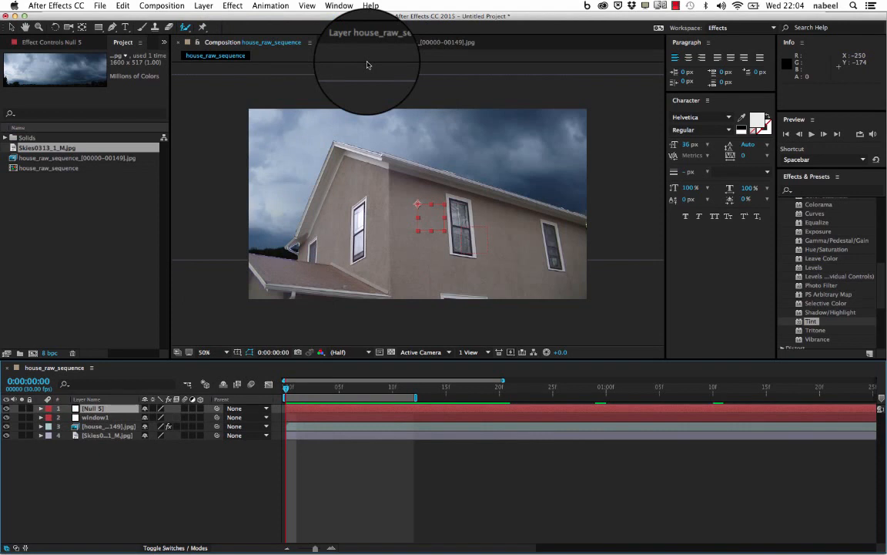
{"action": "key", "text": "End"}
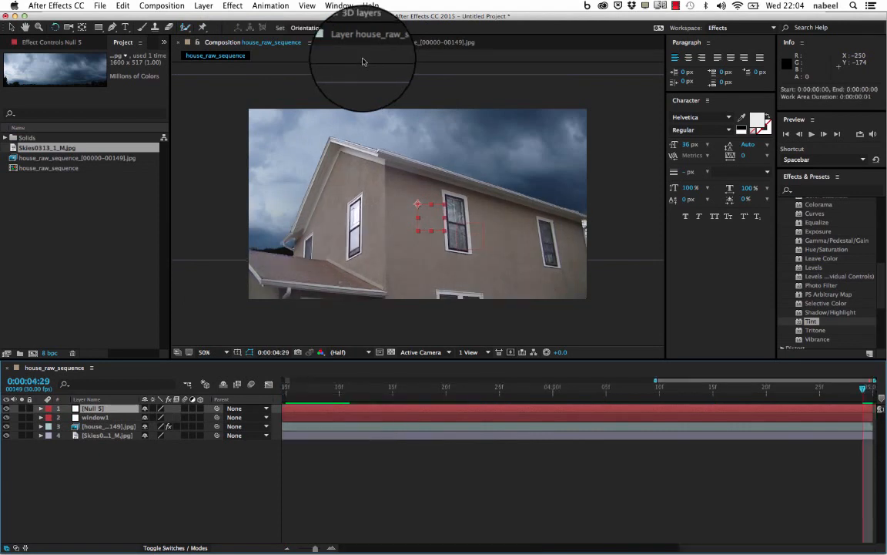
- Rename the second null object as window2 and paste the copied Window2 tracking keyframes onto it
{"action": "left_click", "coordinate": [94, 417]}
{"action": "right_click", "coordinate": [91, 411]}
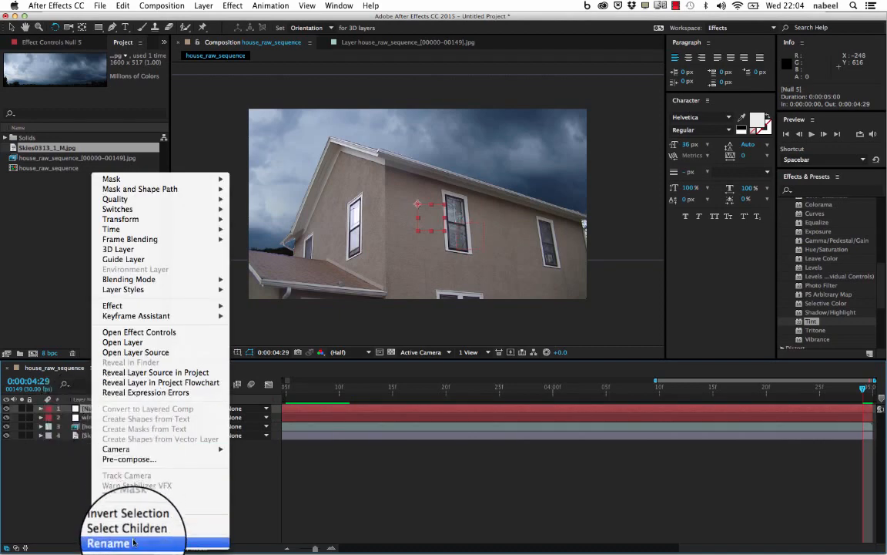
{"action": "left_click", "coordinate": [133, 541]}
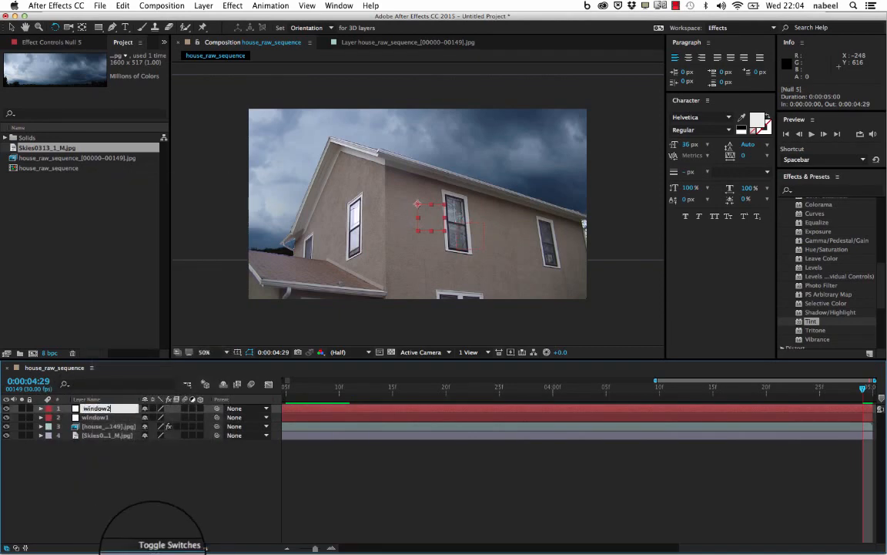
{"action": "key", "text": "Return"}
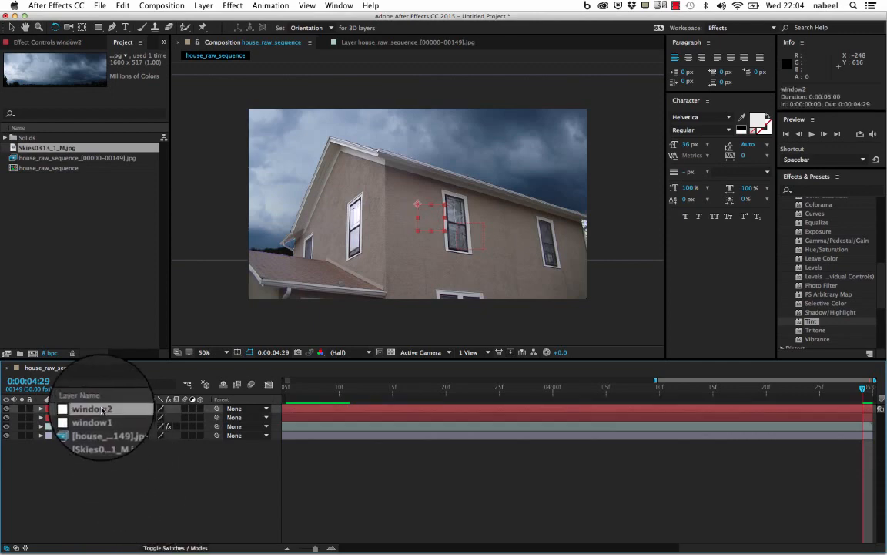
{"action": "left_click", "coordinate": [122, 6]}
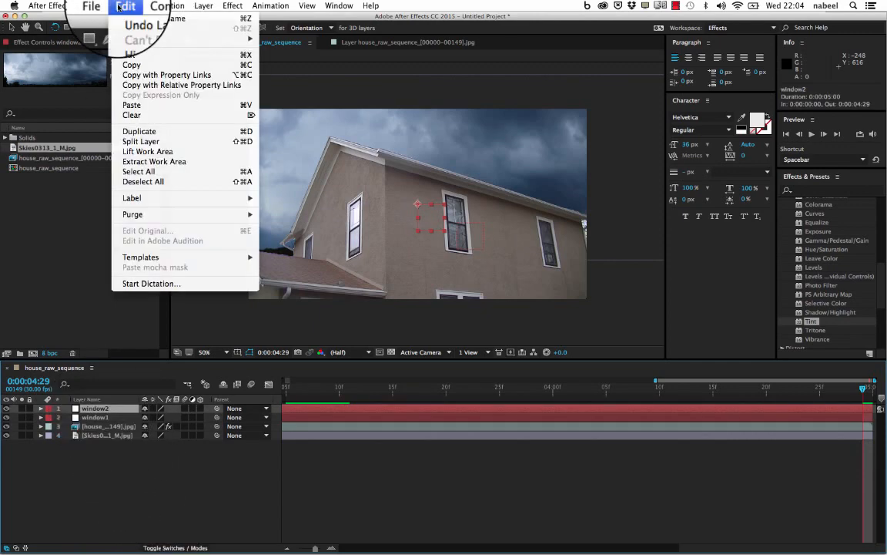
{"action": "left_click", "coordinate": [143, 105]}
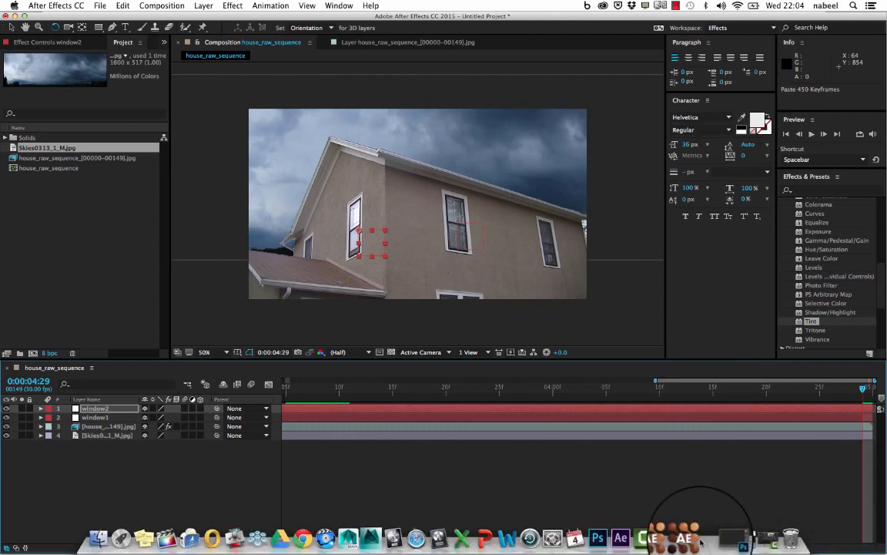
- Switch to mocha and copy Window3's tracking data to the clipboard as After Effects Transform Data [position, scale and rotation]
{"action": "left_click", "coordinate": [693, 539]}
{"action": "left_click", "coordinate": [131, 72]}
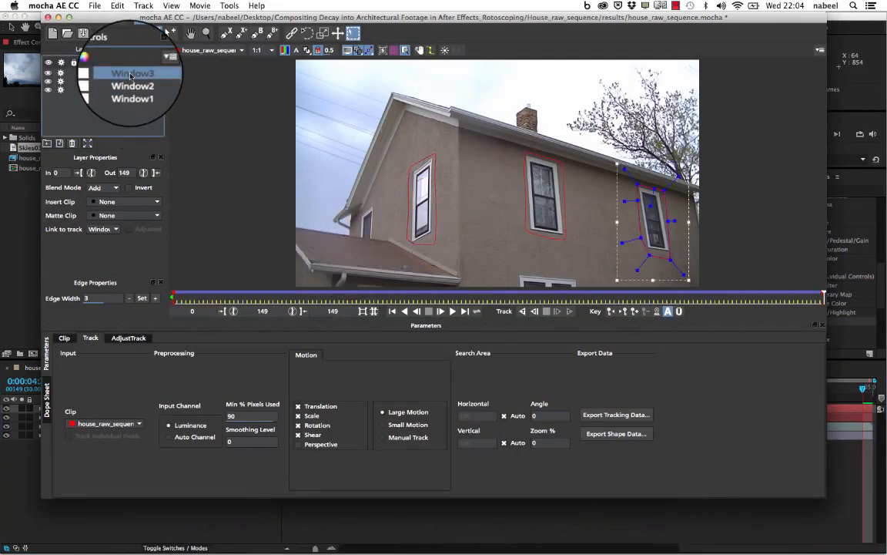
{"action": "left_click", "coordinate": [605, 416]}
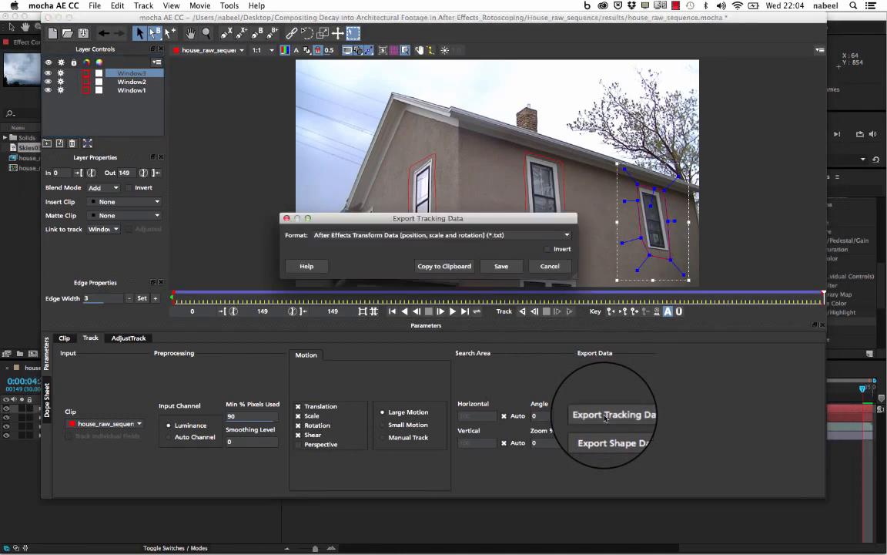
{"action": "left_click", "coordinate": [454, 264]}
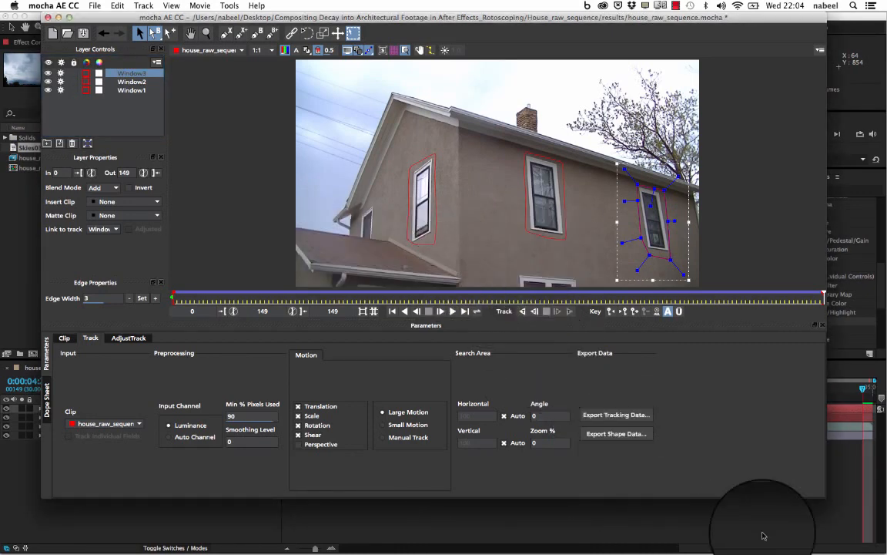
- Switch back to After Effects, add a third null object to the composition and rename it as window3
{"action": "left_click", "coordinate": [764, 539]}
{"action": "right_click", "coordinate": [106, 481]}
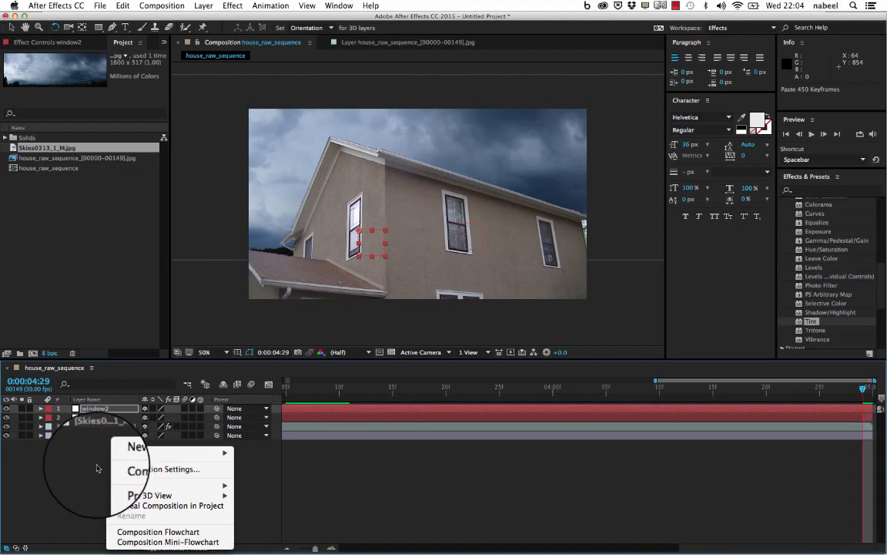
{"action": "mouse_move", "coordinate": [154, 452]}
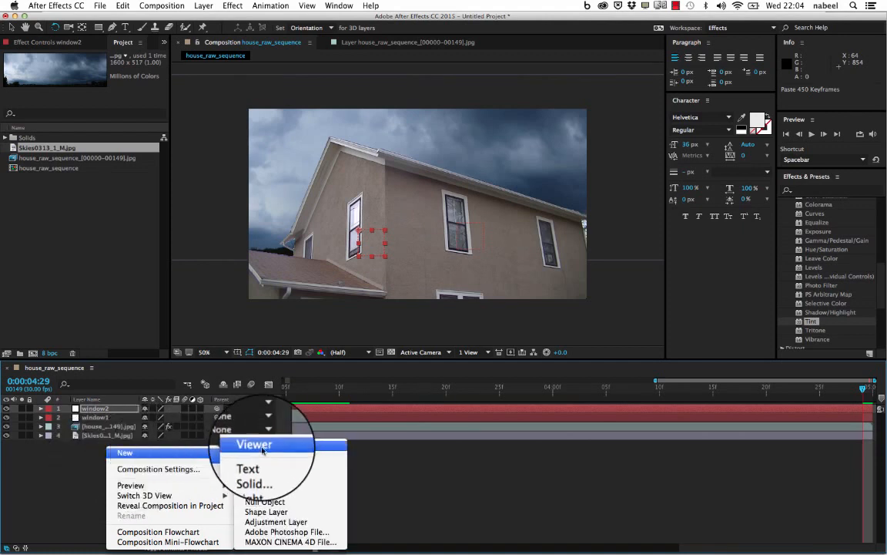
{"action": "left_click", "coordinate": [269, 502]}
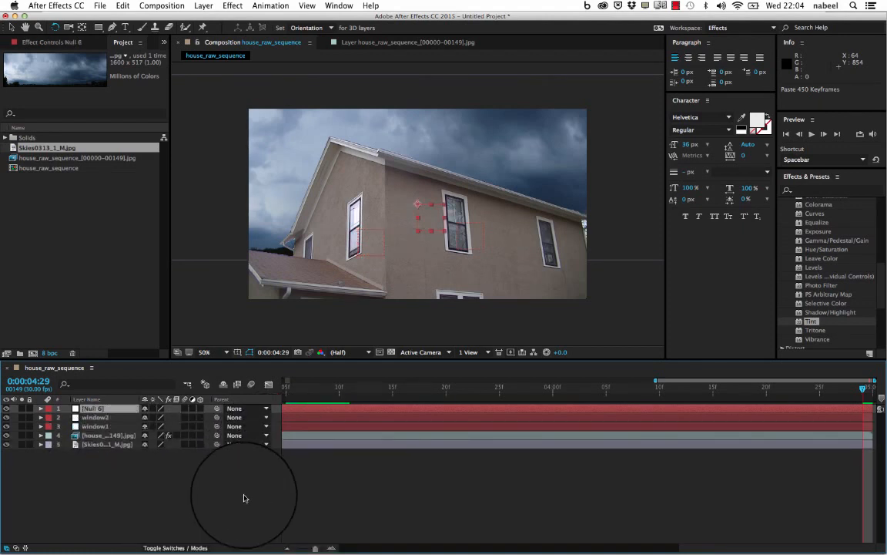
{"action": "right_click", "coordinate": [99, 408]}
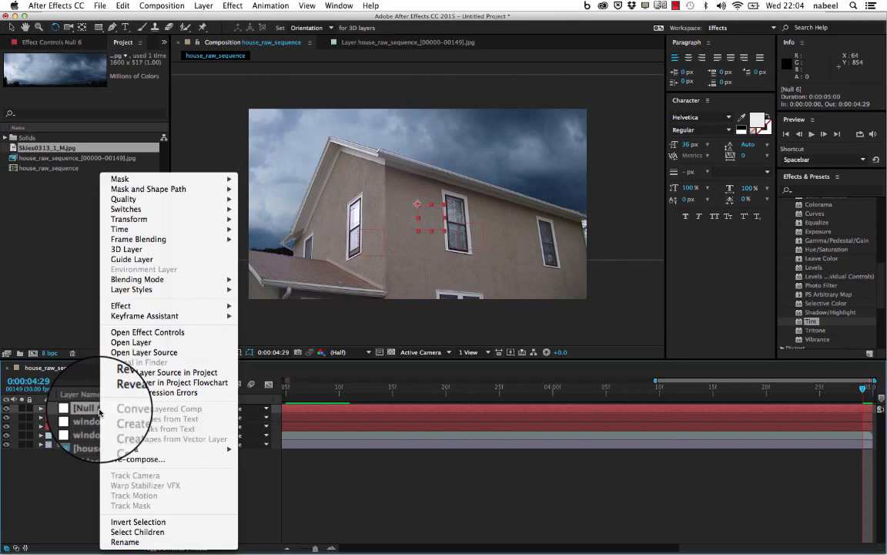
{"action": "left_click", "coordinate": [131, 543]}
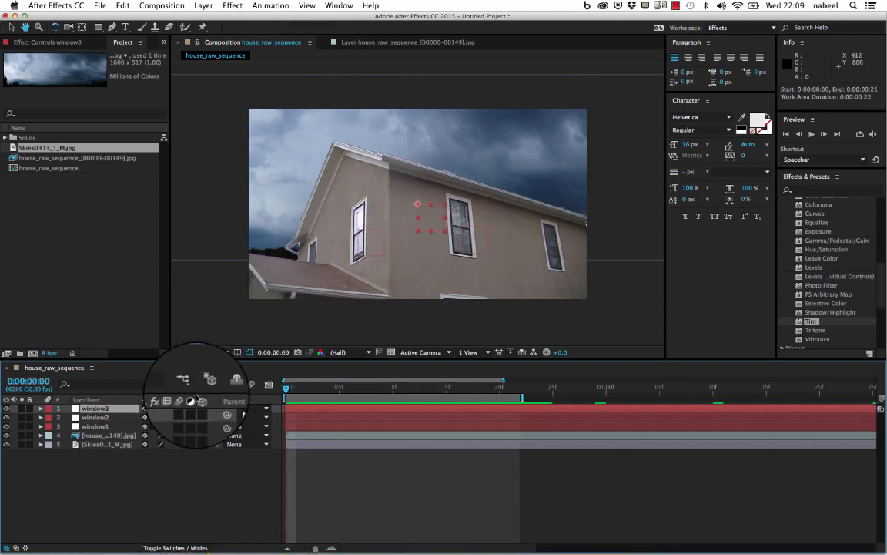
- Preview the house_raw_sequence composition with the sky behind the moving house and return to the first frame
{"action": "key", "text": "space"}
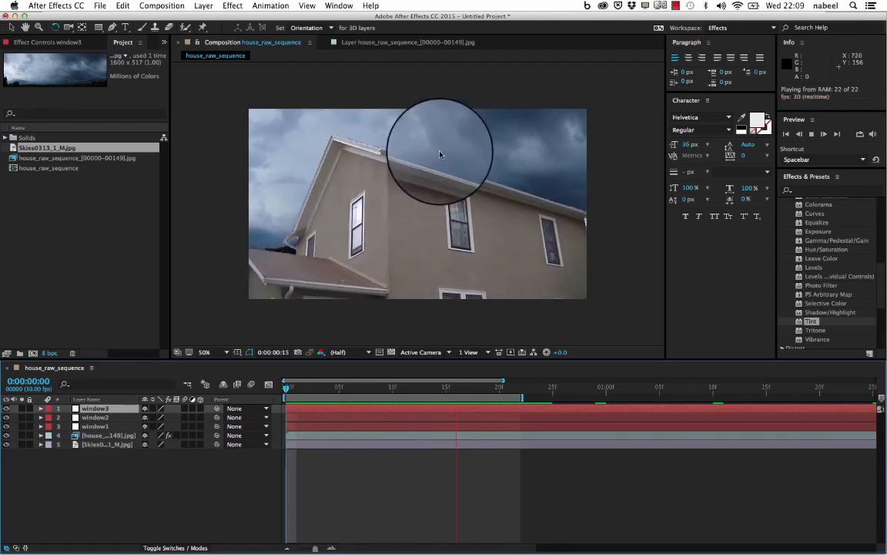
{"action": "key", "text": "space"}
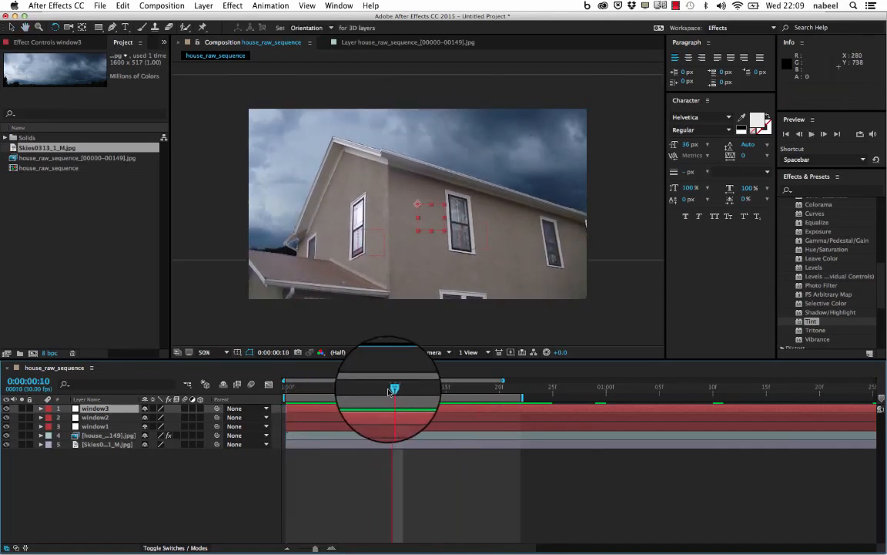
{"action": "left_click_drag", "start_coordinate": [393, 390], "coordinate": [338, 389]}
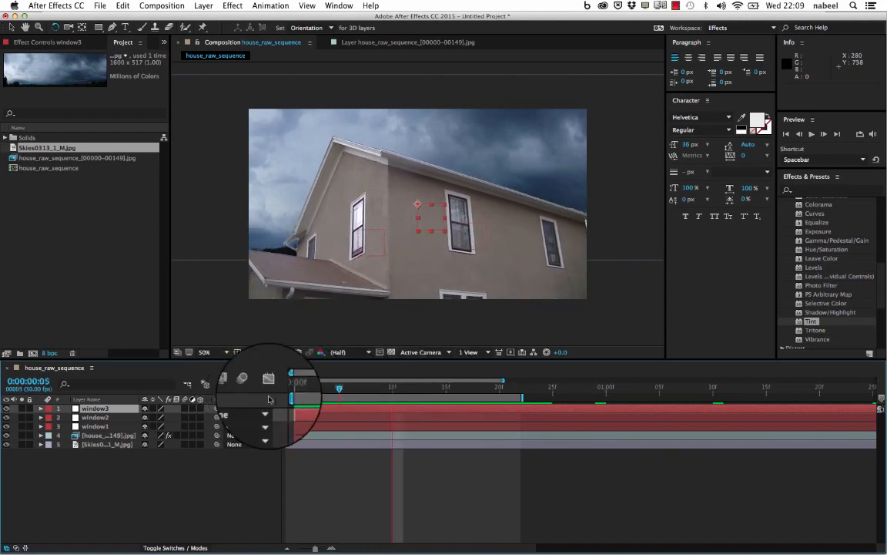
{"action": "left_click_drag", "start_coordinate": [269, 399], "coordinate": [240, 387]}
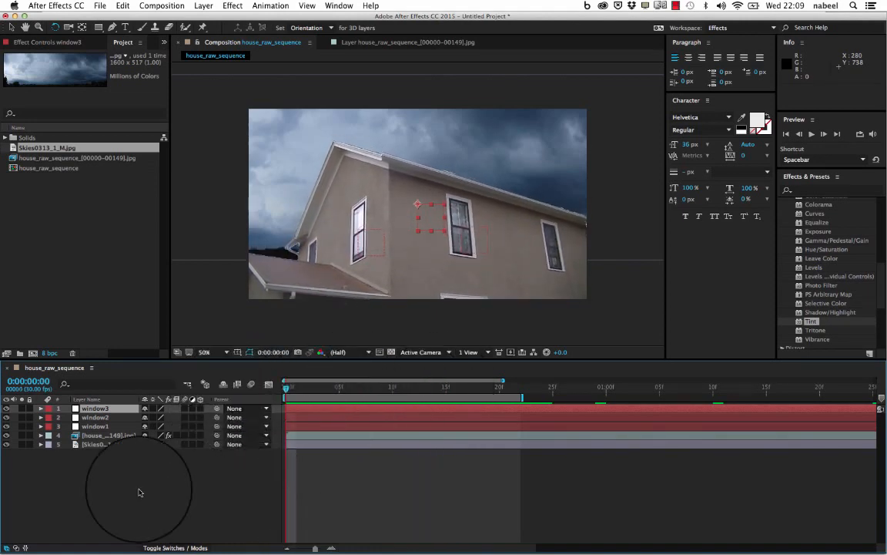
- Parent the Skies0313_1_M.jpg layer to the window1 null and preview the sky's motion from the first frame
{"action": "left_click", "coordinate": [100, 445]}
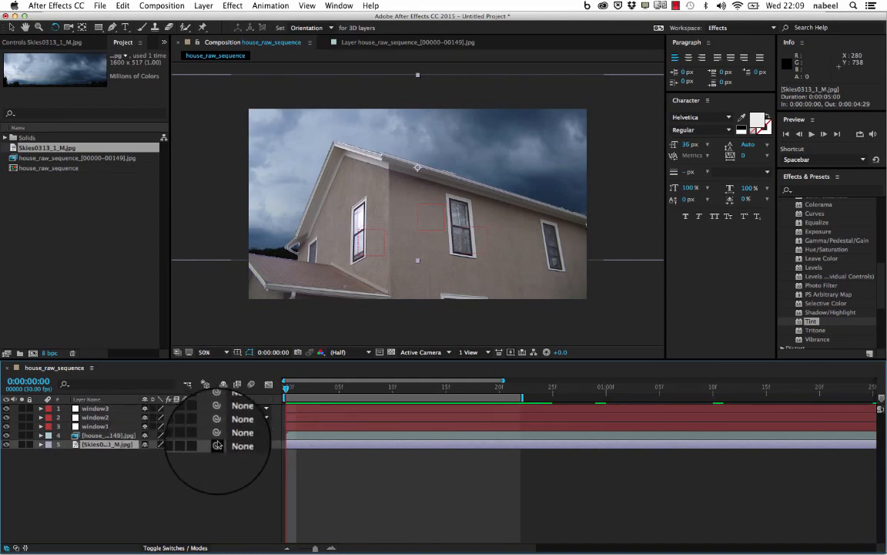
{"action": "left_click_drag", "start_coordinate": [217, 445], "coordinate": [98, 429]}
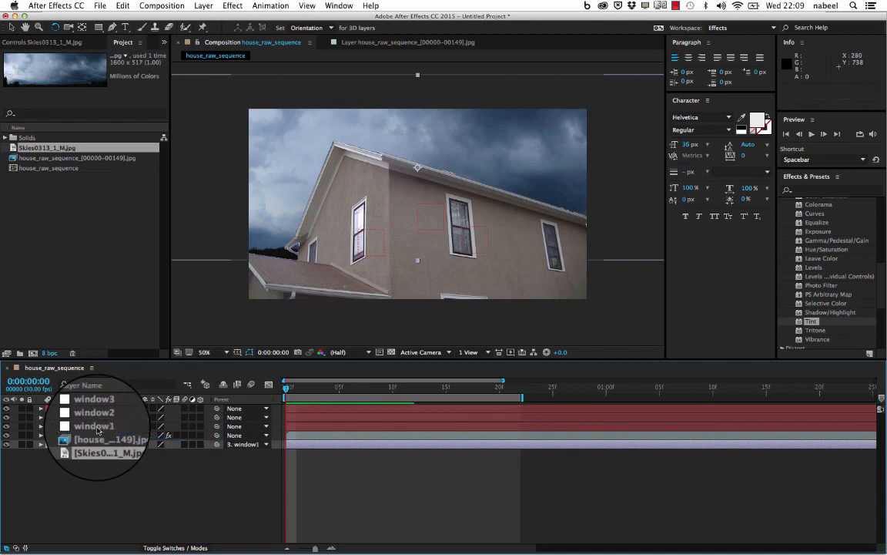
{"action": "key", "text": "space"}
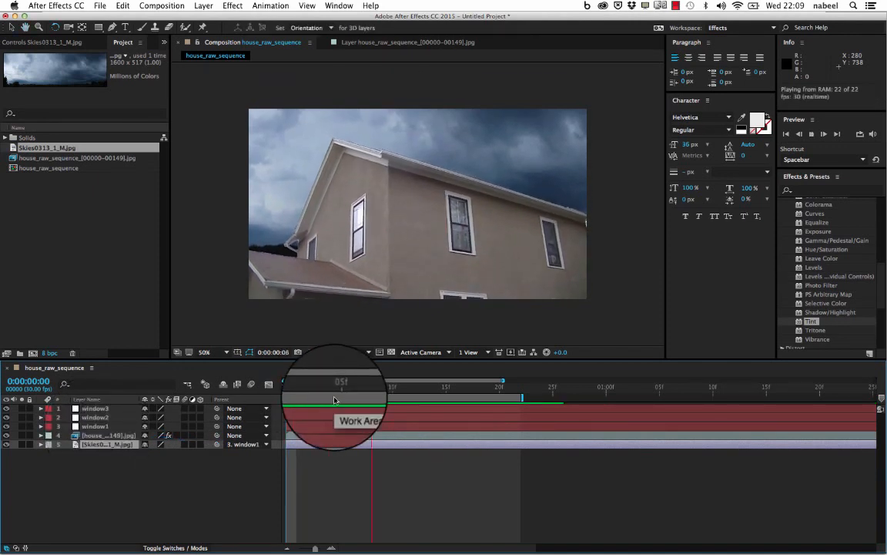
{"action": "key", "text": "space"}
{"action": "left_click_drag", "start_coordinate": [308, 393], "coordinate": [208, 380]}
{"action": "key", "text": "space"}
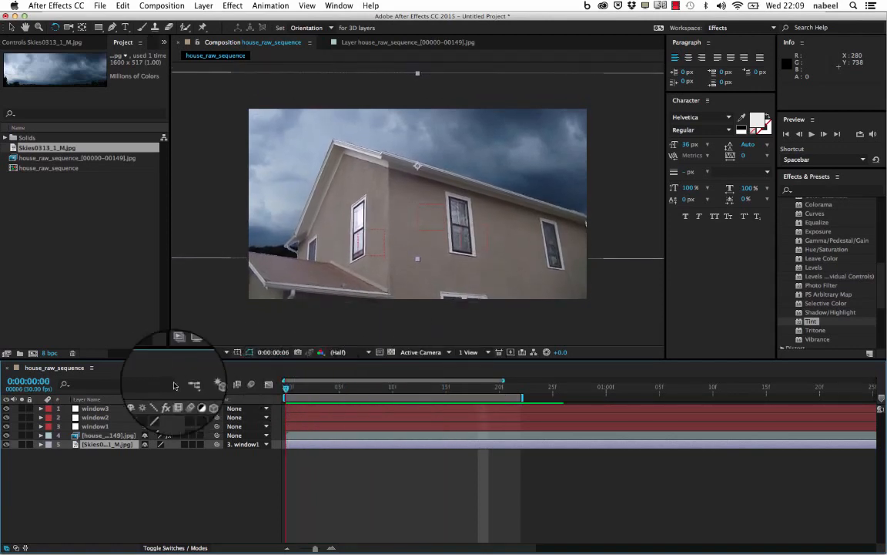
{"action": "key", "text": "space"}
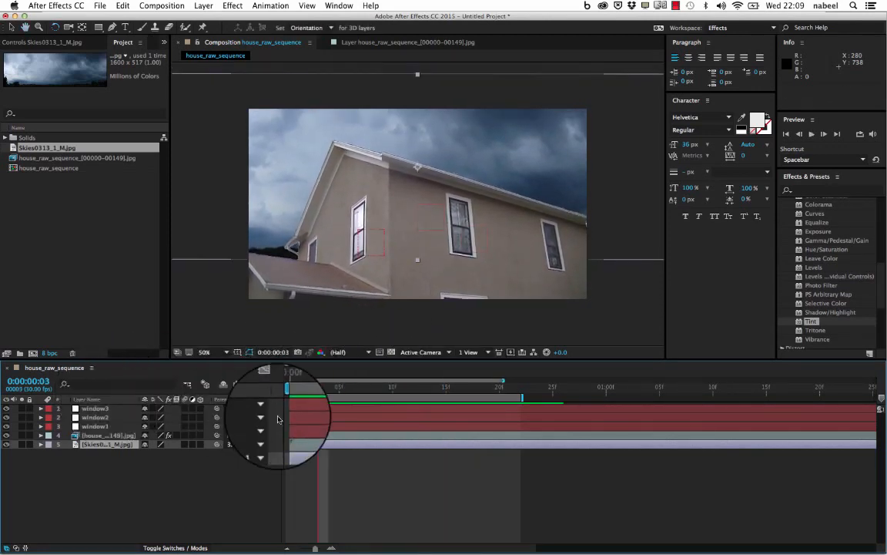
- Scrub through the early frames of the house_raw_sequence composition to check the sky's motion
{"action": "left_click", "coordinate": [317, 388]}
{"action": "left_click_drag", "start_coordinate": [350, 391], "coordinate": [233, 377]}
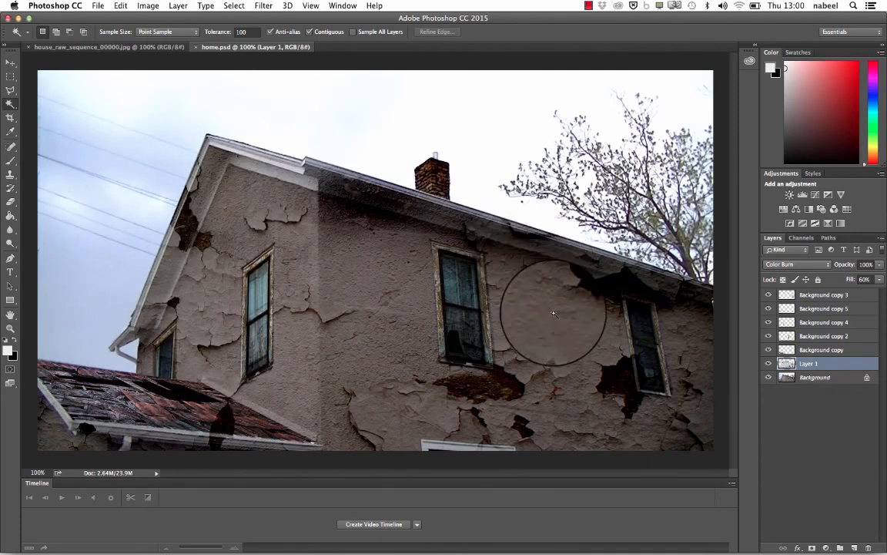
- Switch to Photoshop and hide every layer above Background in home.psd, including Layer 1 with the cracks
{"action": "left_click", "coordinate": [808, 296]}
{"action": "left_click_drag", "start_coordinate": [768, 296], "coordinate": [766, 371]}
{"action": "left_click", "coordinate": [768, 365]}
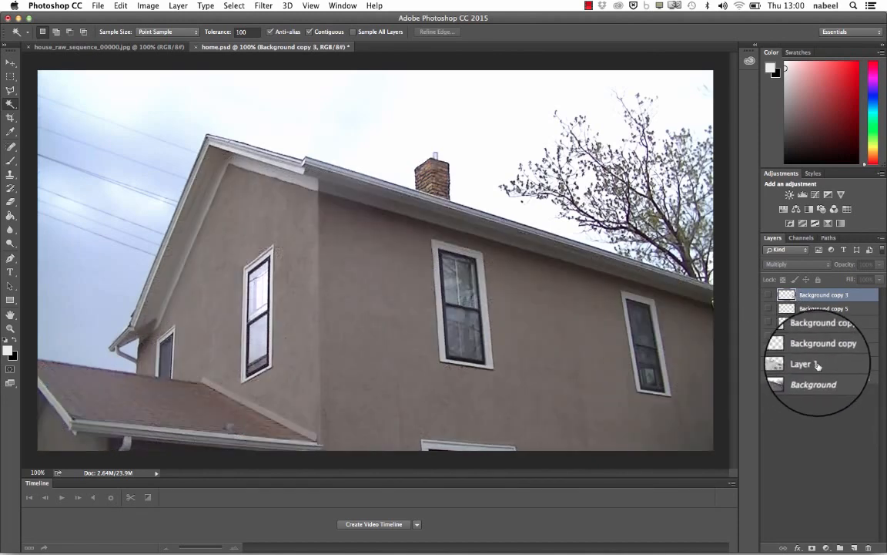
{"action": "left_click", "coordinate": [768, 364]}
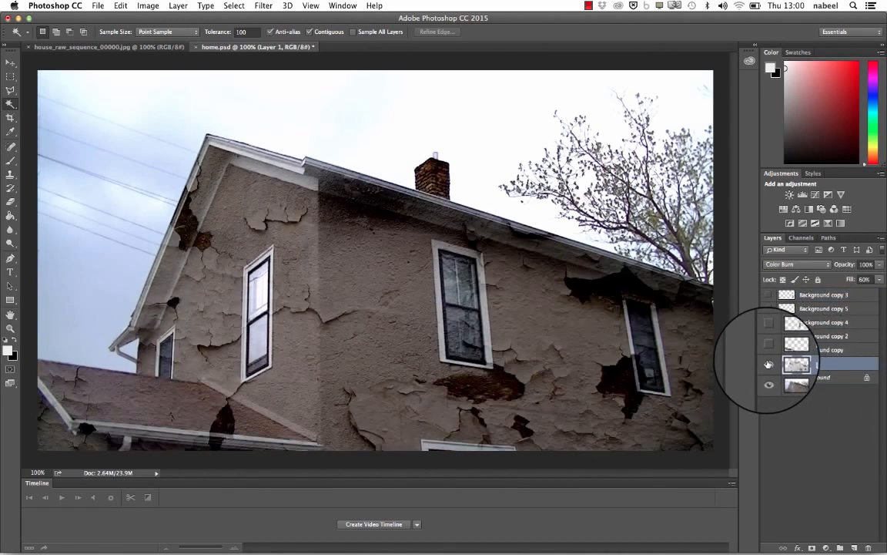
{"action": "left_click", "coordinate": [768, 366]}
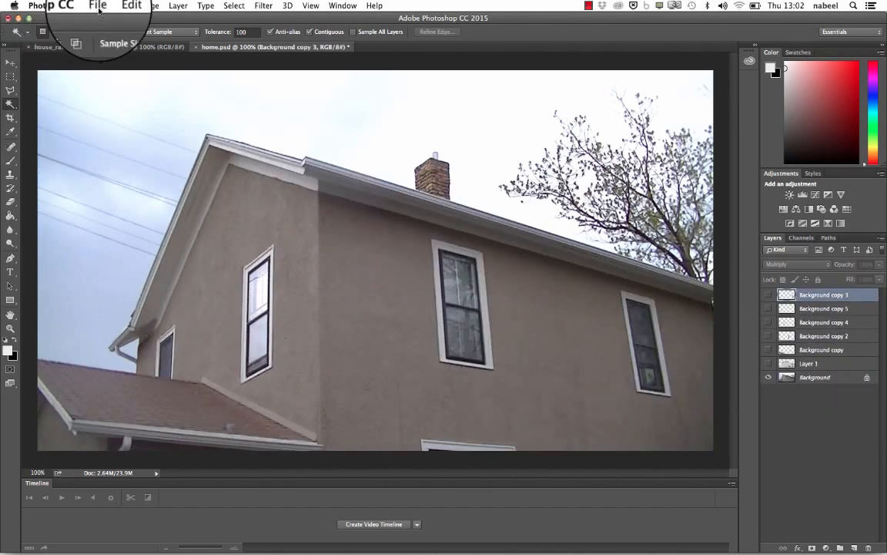
- Open the 1-broken-window-in-abandoned-house JPEG from the Compositing Decay project folder
{"action": "left_click", "coordinate": [99, 6]}
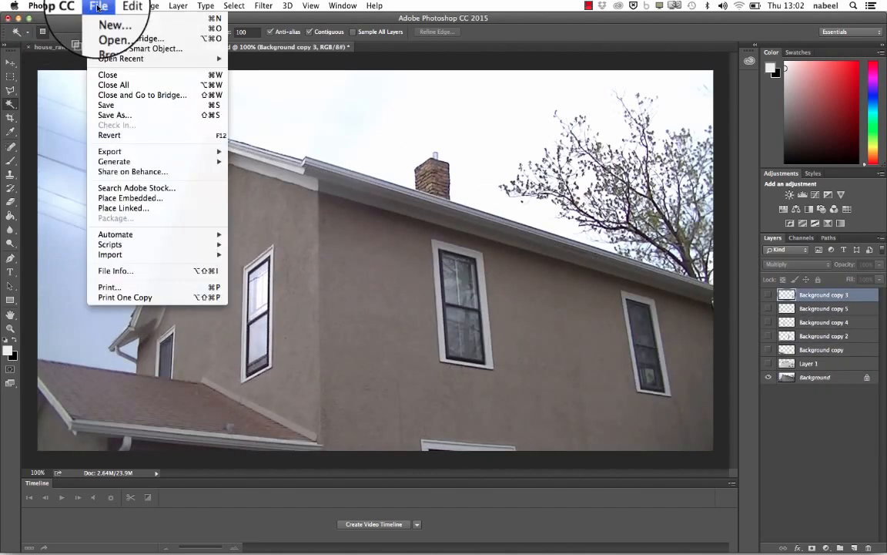
{"action": "left_click", "coordinate": [112, 29]}
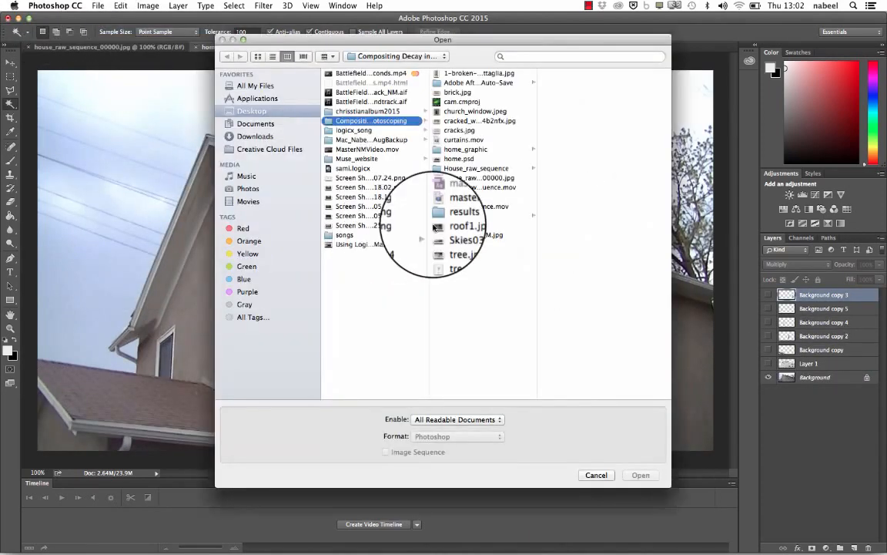
{"action": "left_click", "coordinate": [455, 122]}
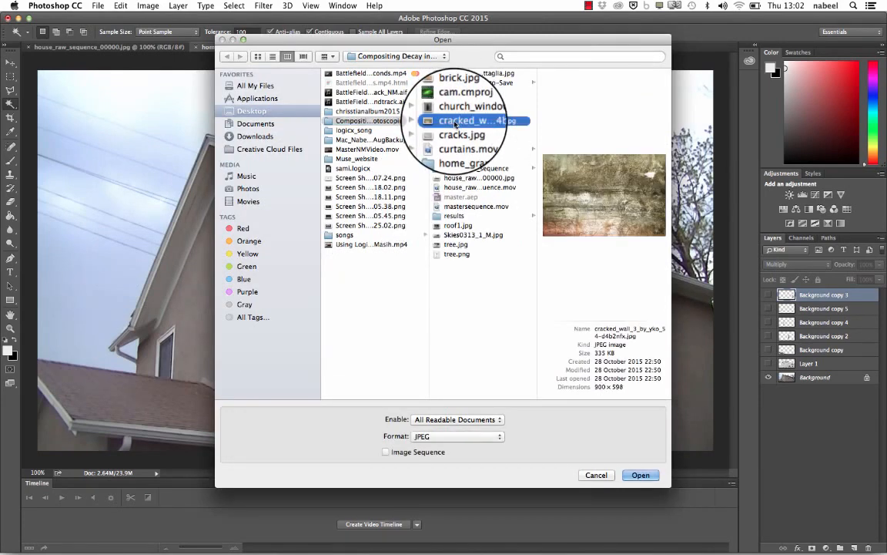
{"action": "key", "text": "Down"}
{"action": "key", "text": "Down"}
{"action": "key", "text": "Up"}
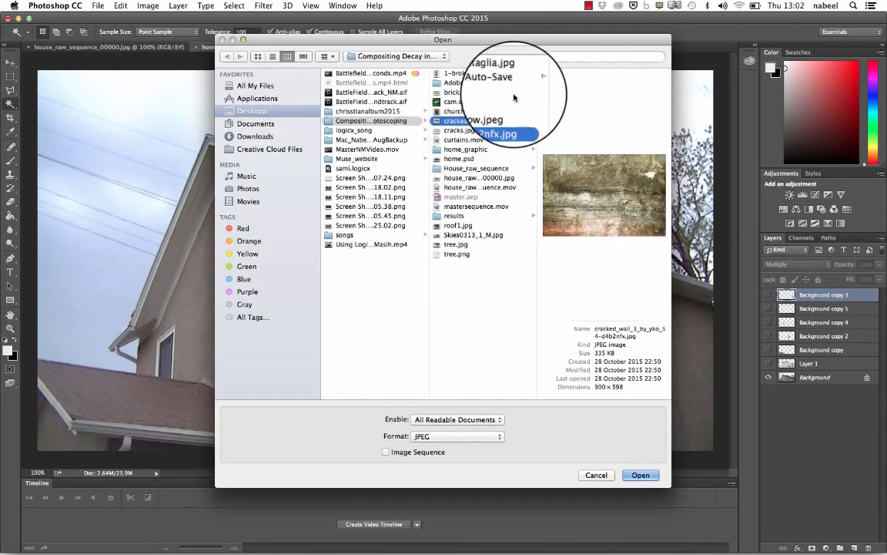
{"action": "left_click", "coordinate": [483, 74]}
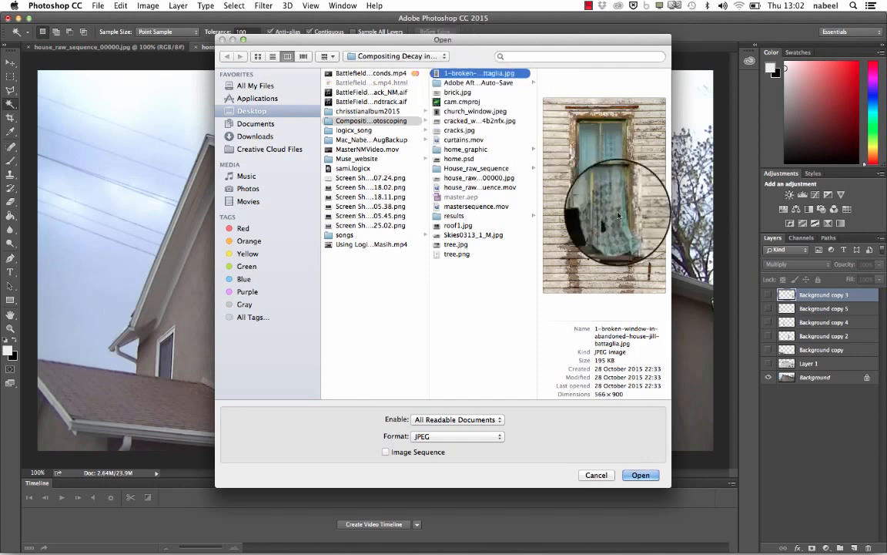
{"action": "left_click", "coordinate": [642, 476]}
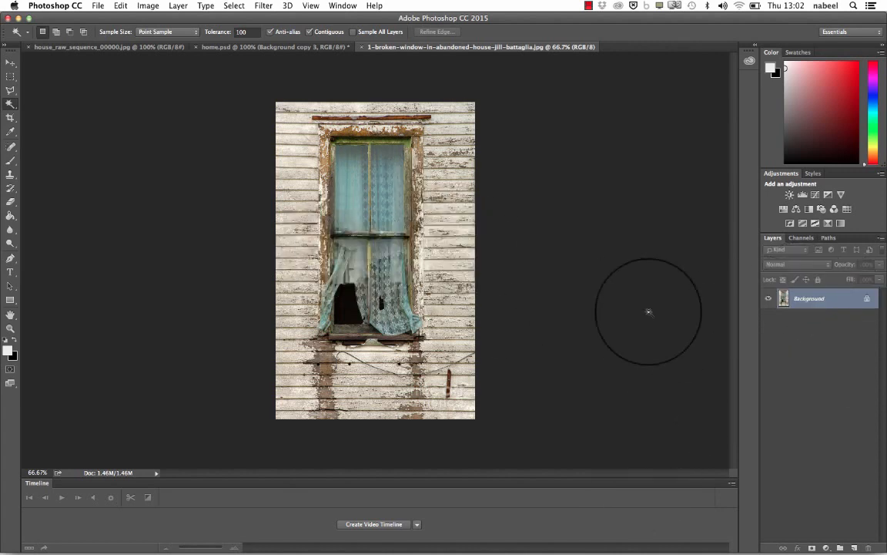
- Duplicate the broken window's Background layer into home.psd and switch to that document
{"action": "right_click", "coordinate": [822, 299]}
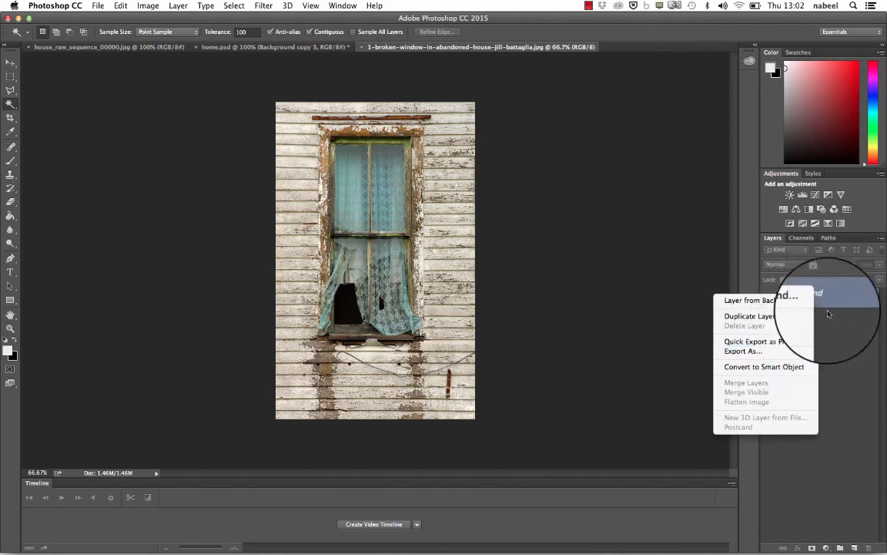
{"action": "left_click", "coordinate": [832, 309]}
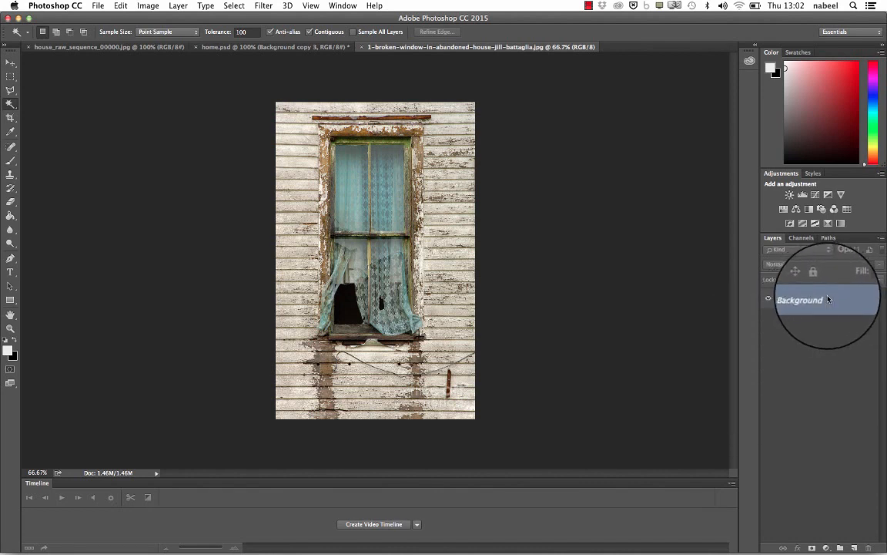
{"action": "right_click", "coordinate": [828, 299]}
{"action": "left_click", "coordinate": [799, 321]}
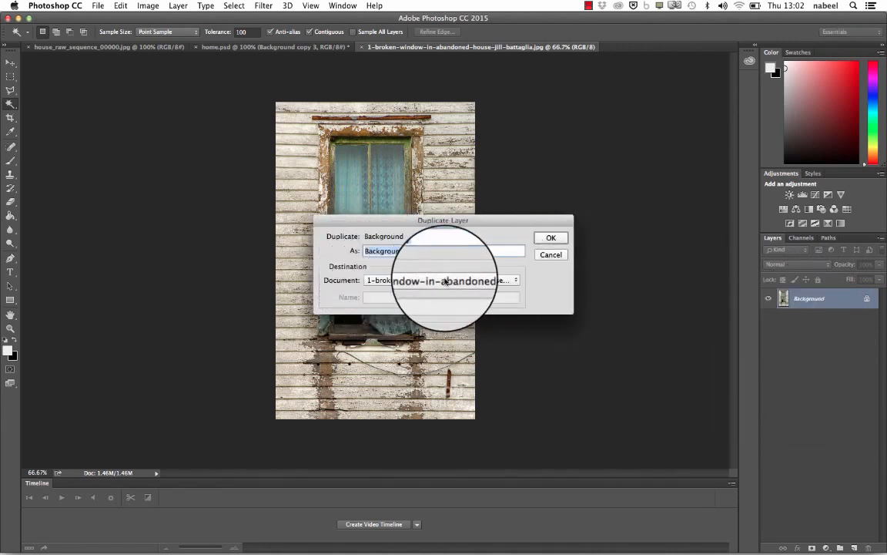
{"action": "left_click", "coordinate": [472, 280]}
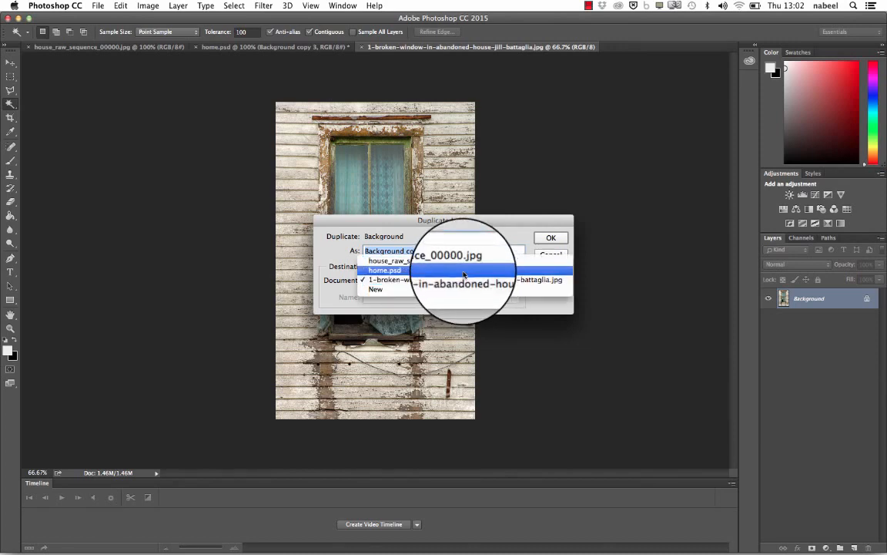
{"action": "left_click", "coordinate": [464, 274]}
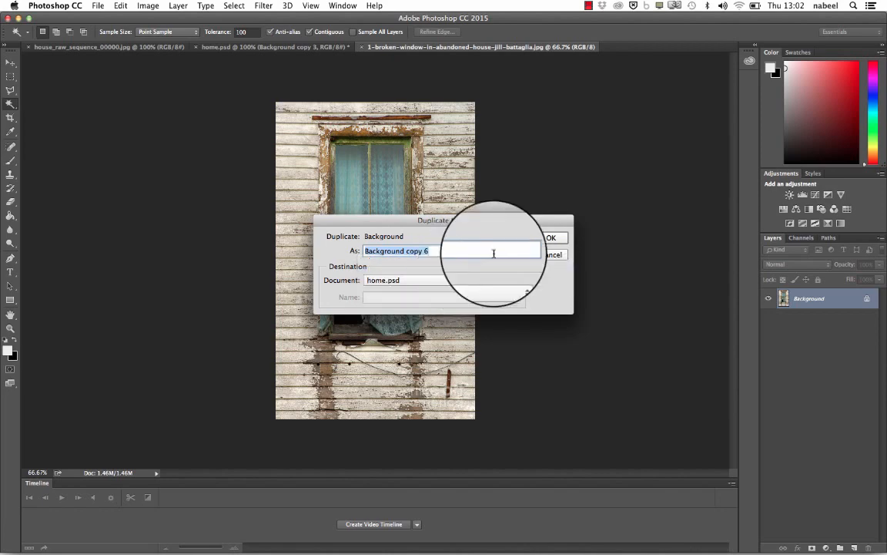
{"action": "left_click", "coordinate": [549, 238]}
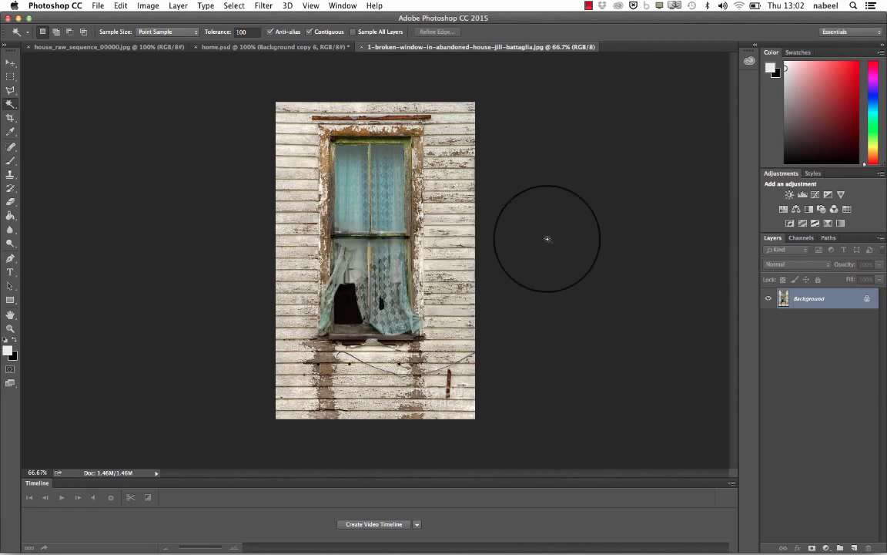
{"action": "left_click", "coordinate": [286, 48]}
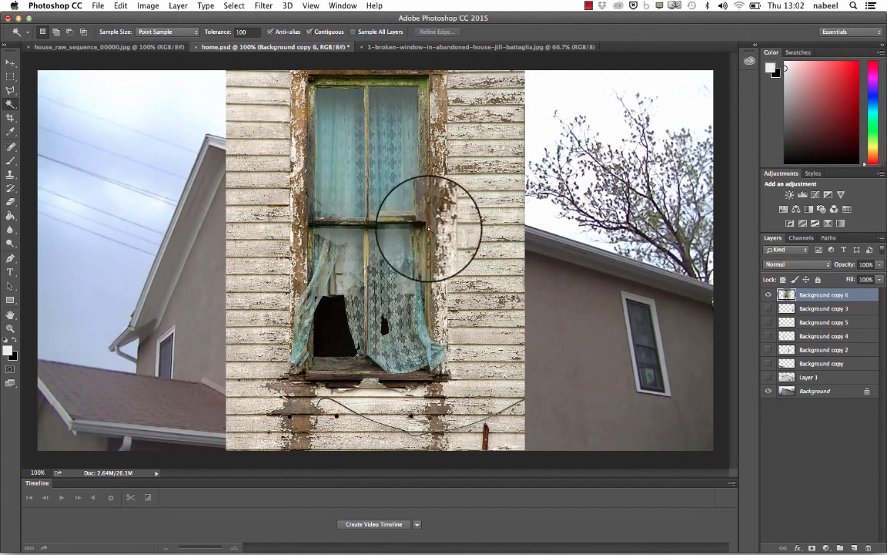
- Free Transform the broken window layer to about 36% width and 33% height, positioned over the house's middle window
{"action": "left_click", "coordinate": [120, 6]}
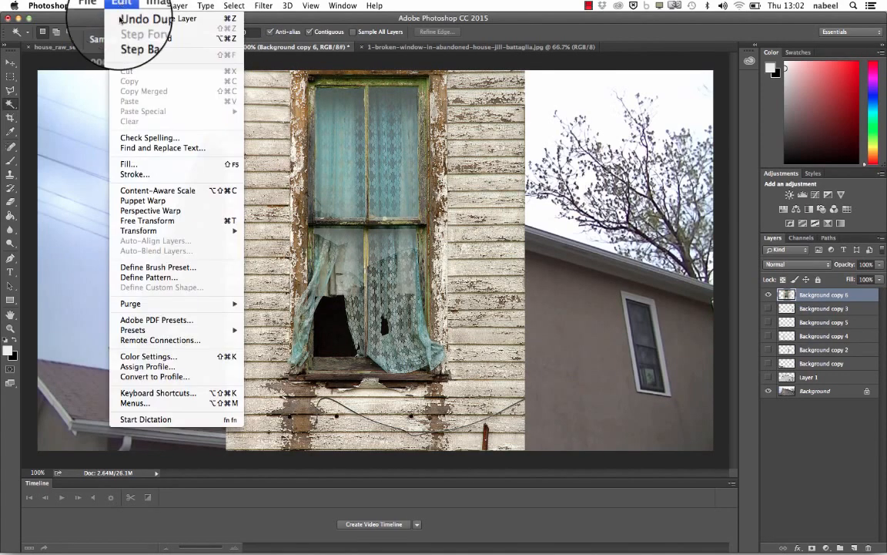
{"action": "left_click", "coordinate": [154, 220]}
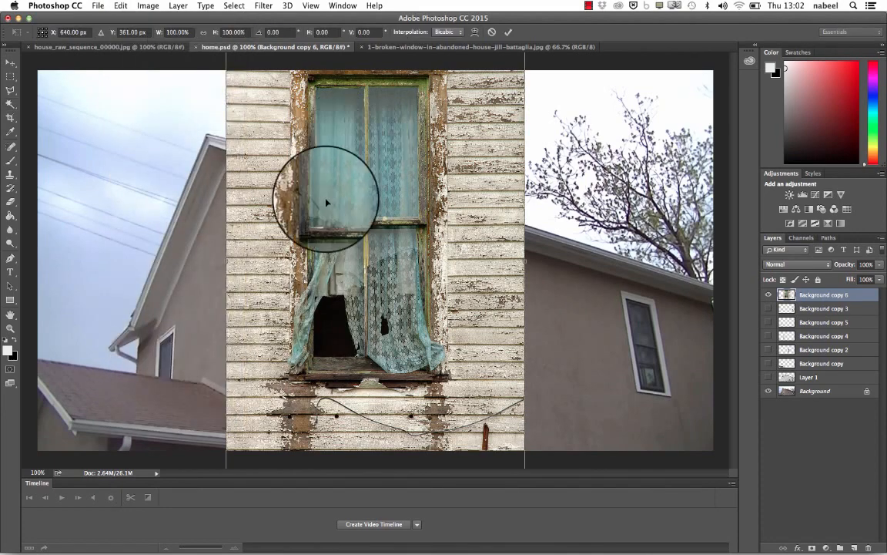
{"action": "left_click_drag", "start_coordinate": [326, 202], "coordinate": [307, 335]}
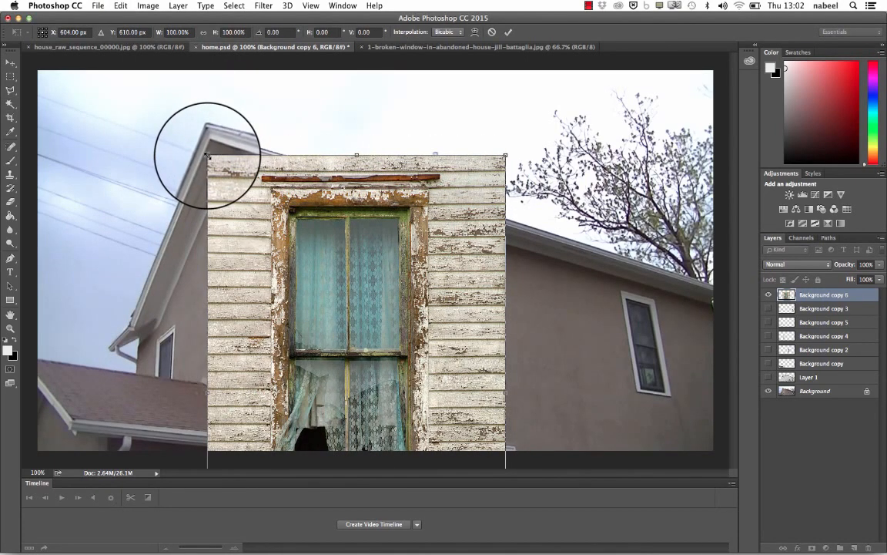
{"action": "left_click_drag", "start_coordinate": [208, 156], "coordinate": [391, 328]}
{"action": "left_click_drag", "start_coordinate": [413, 376], "coordinate": [390, 146]}
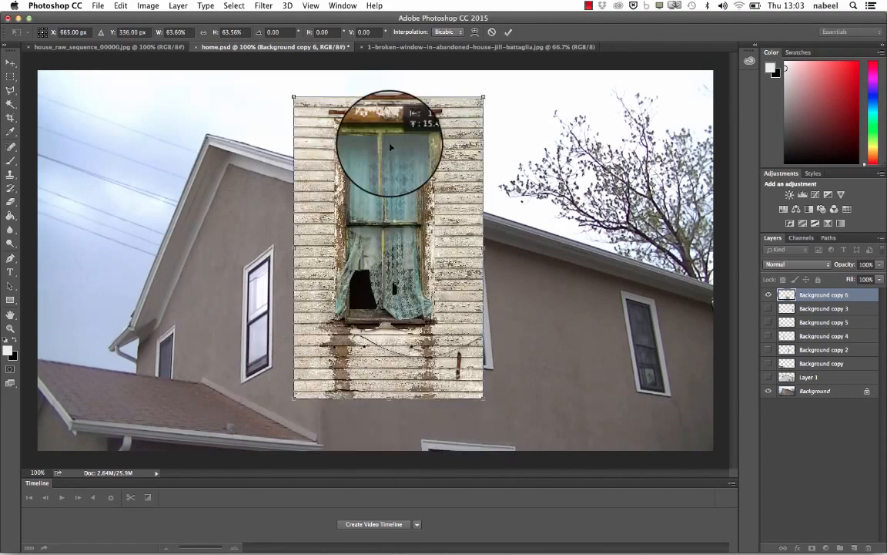
{"action": "left_click_drag", "start_coordinate": [295, 95], "coordinate": [405, 231]}
{"action": "left_click_drag", "start_coordinate": [458, 297], "coordinate": [473, 275]}
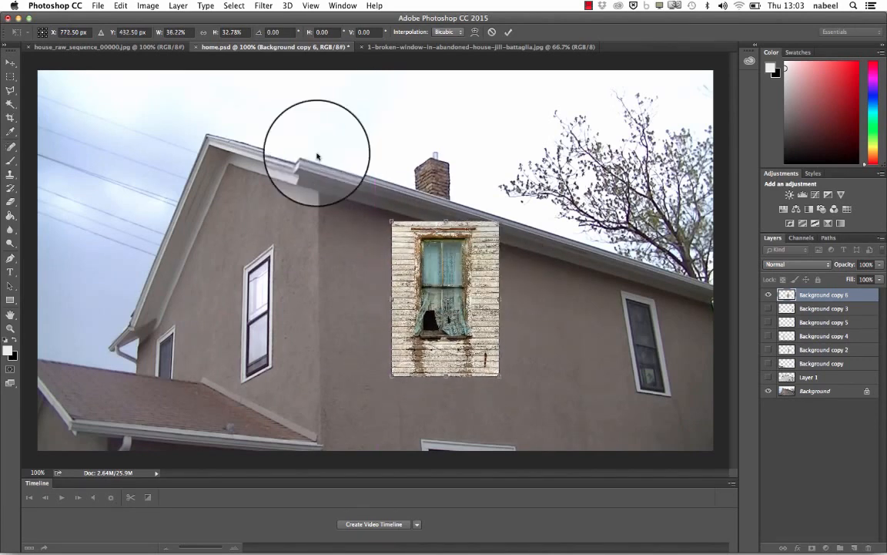
- Distort the broken window layer's upper corners inward so its top edge slopes with the roofline
{"action": "left_click", "coordinate": [121, 6]}
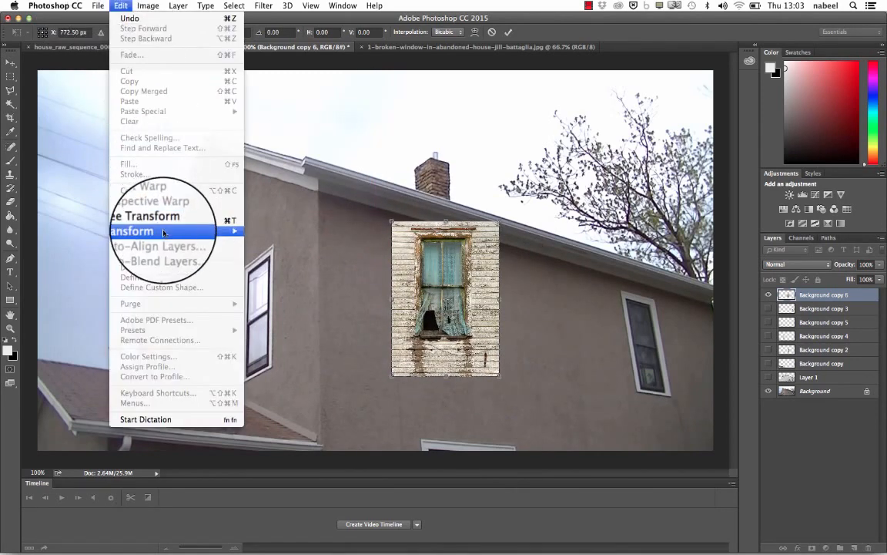
{"action": "mouse_move", "coordinate": [154, 230]}
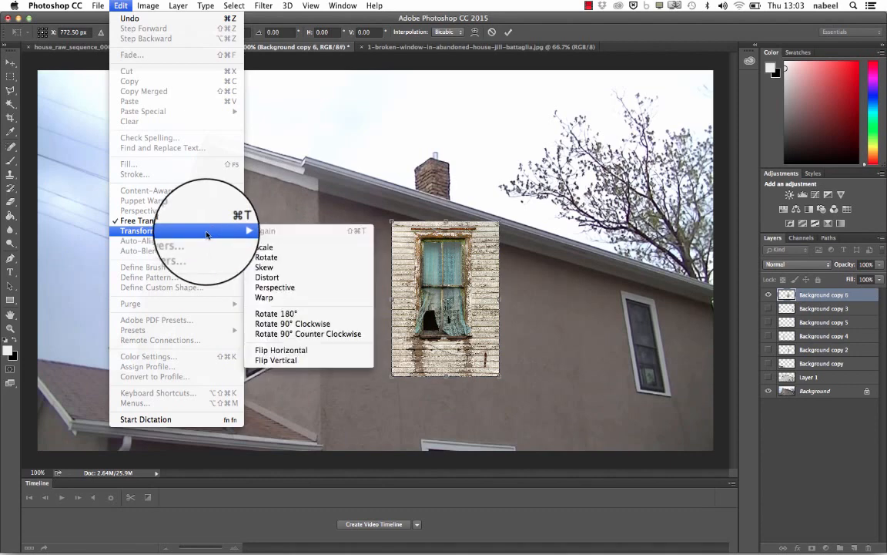
{"action": "left_click", "coordinate": [274, 279]}
{"action": "left_click_drag", "start_coordinate": [391, 222], "coordinate": [420, 242]}
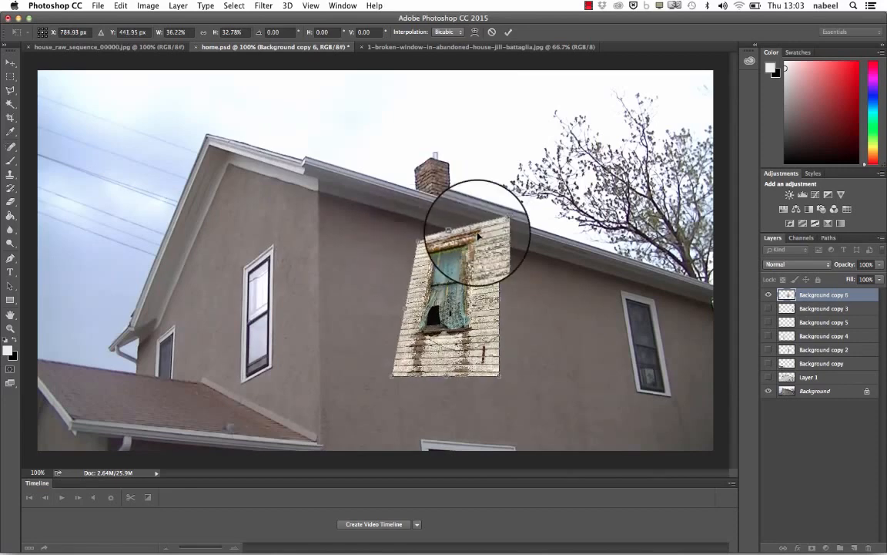
{"action": "left_click_drag", "start_coordinate": [499, 224], "coordinate": [495, 249]}
{"action": "left_click_drag", "start_coordinate": [422, 242], "coordinate": [422, 237]}
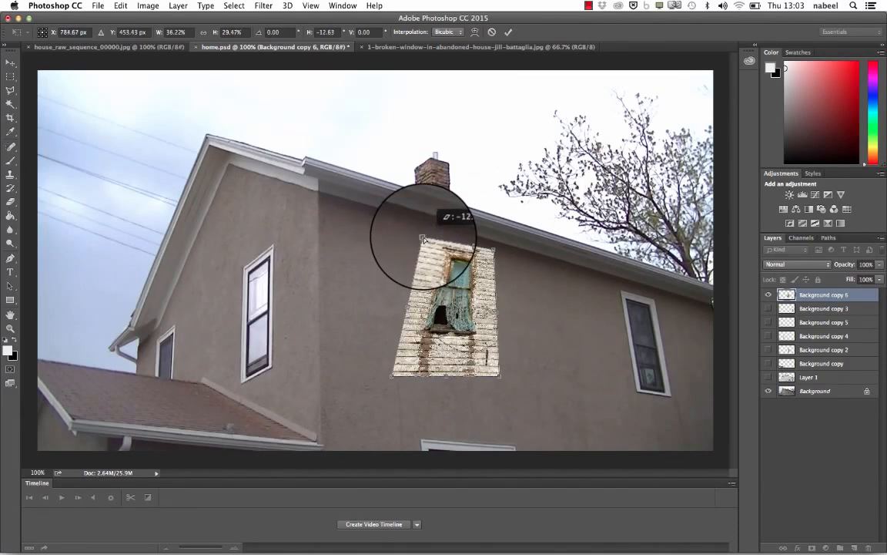
- Distort the lower-left corner inward, refine the other corners to match the middle window's slant, and apply the transform
{"action": "left_click_drag", "start_coordinate": [391, 380], "coordinate": [434, 363]}
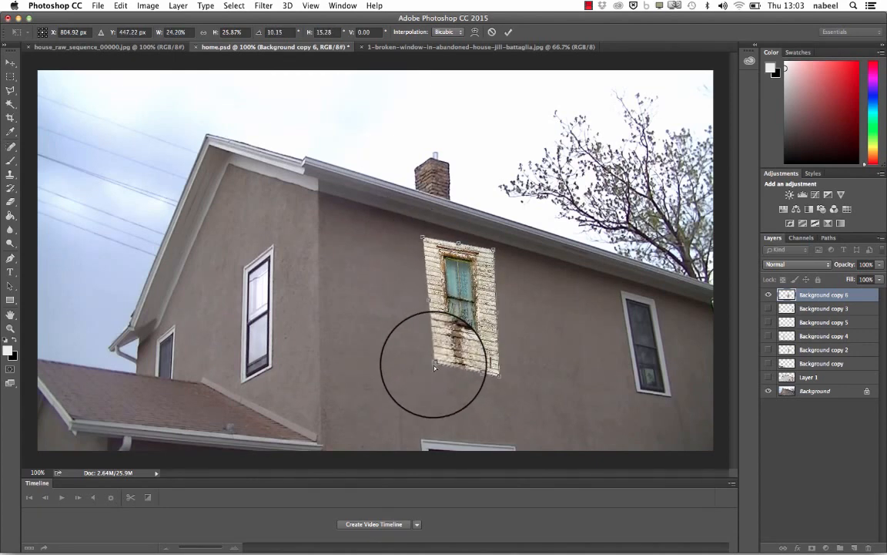
{"action": "mouse_move", "coordinate": [499, 374]}
{"action": "left_mouse_down"}
{"action": "mouse_move", "coordinate": [499, 328]}
{"action": "mouse_move", "coordinate": [499, 375]}
{"action": "left_mouse_up"}
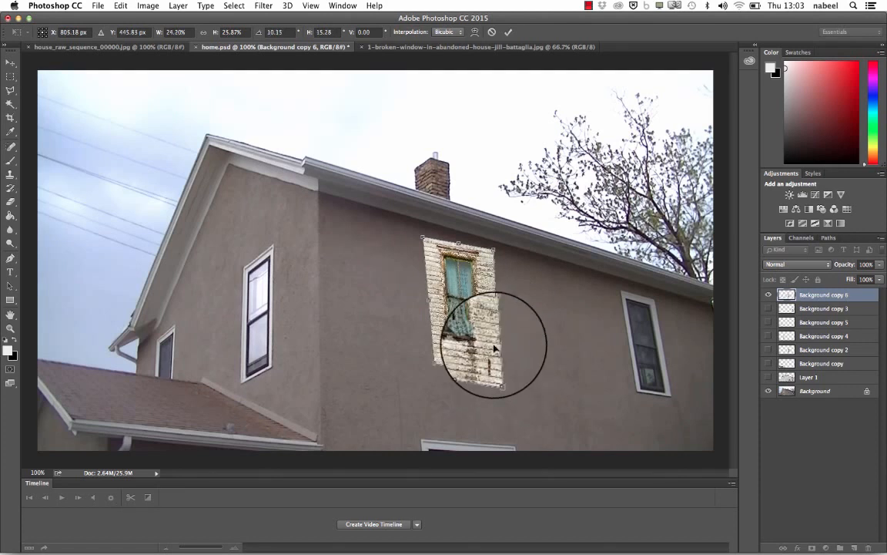
{"action": "left_click_drag", "start_coordinate": [494, 248], "coordinate": [488, 247]}
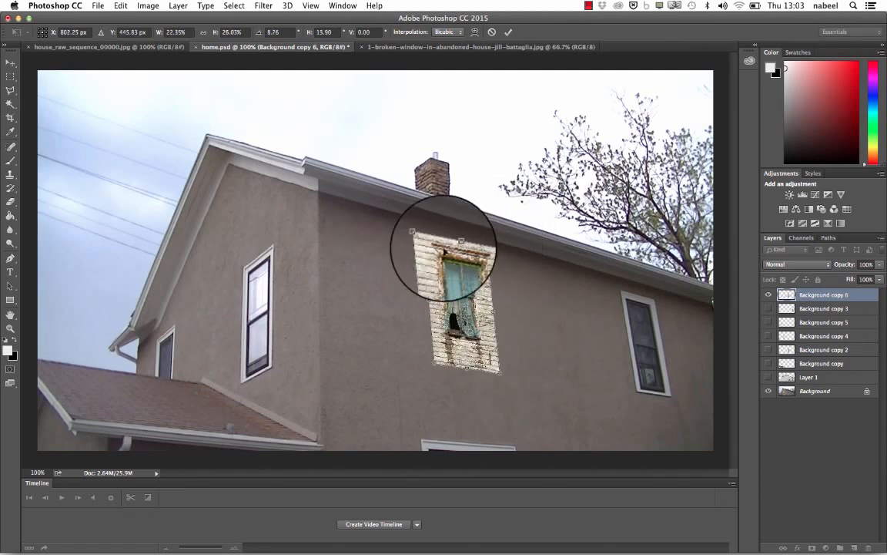
{"action": "left_click_drag", "start_coordinate": [422, 237], "coordinate": [416, 235]}
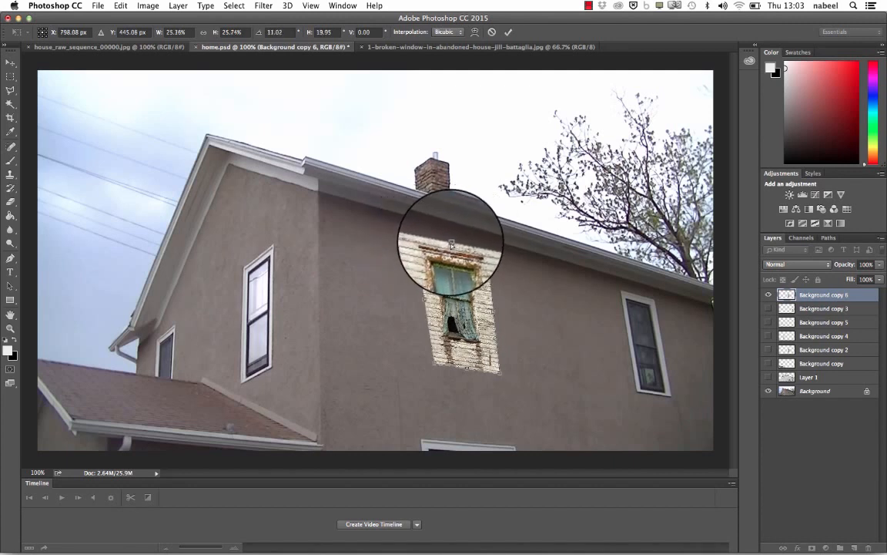
{"action": "left_click_drag", "start_coordinate": [487, 247], "coordinate": [493, 249]}
{"action": "mouse_move", "coordinate": [435, 362]}
{"action": "left_mouse_down"}
{"action": "mouse_move", "coordinate": [425, 364]}
{"action": "mouse_move", "coordinate": [451, 367]}
{"action": "left_mouse_up"}
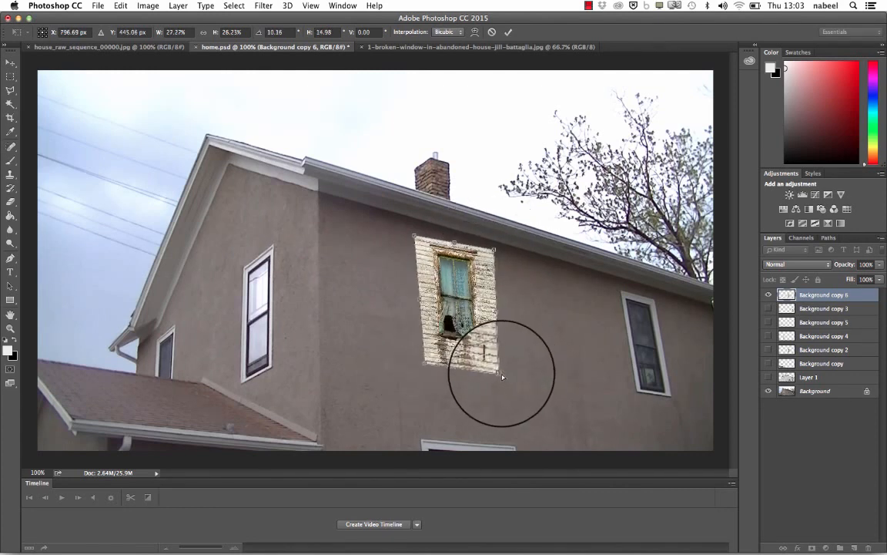
{"action": "key", "text": "Return"}
{"action": "key", "text": "w"}
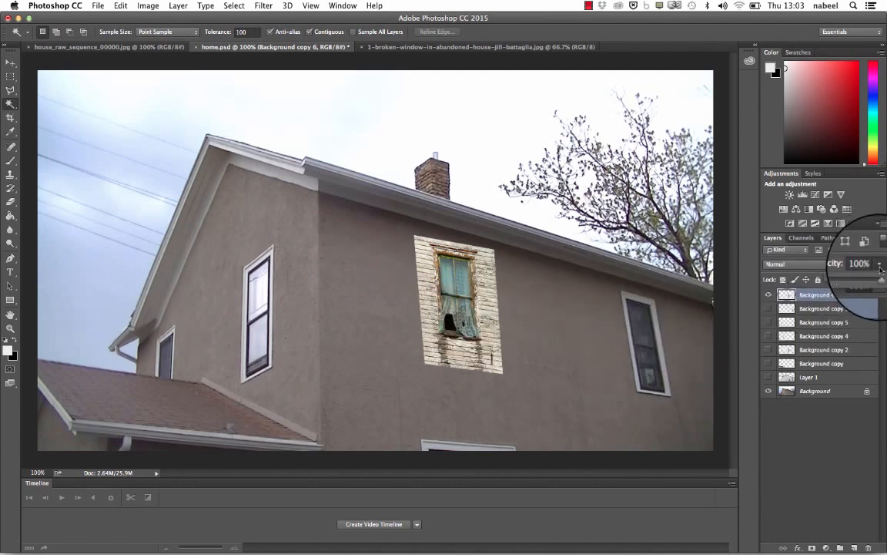
- Lower the broken window layer's opacity to 73% and move it slightly into line with the middle window
{"action": "left_click_drag", "start_coordinate": [853, 280], "coordinate": [868, 280]}
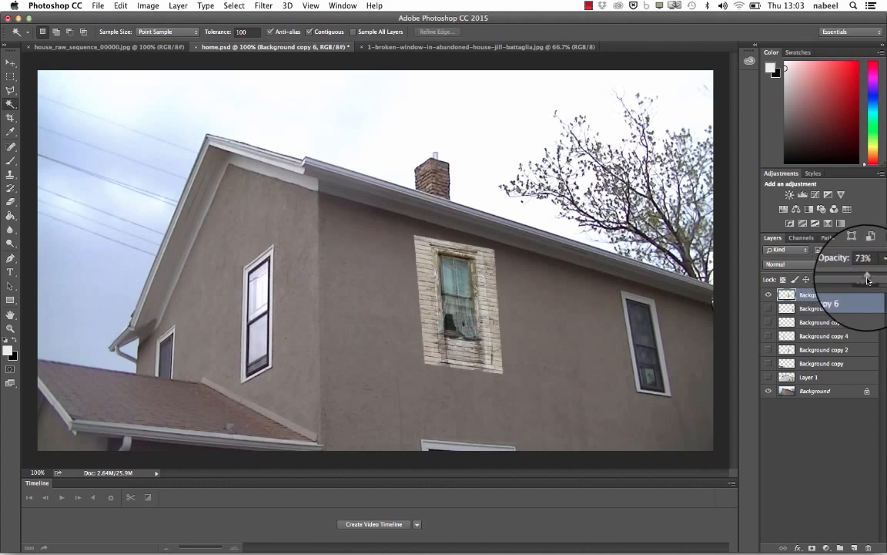
{"action": "left_click", "coordinate": [11, 62]}
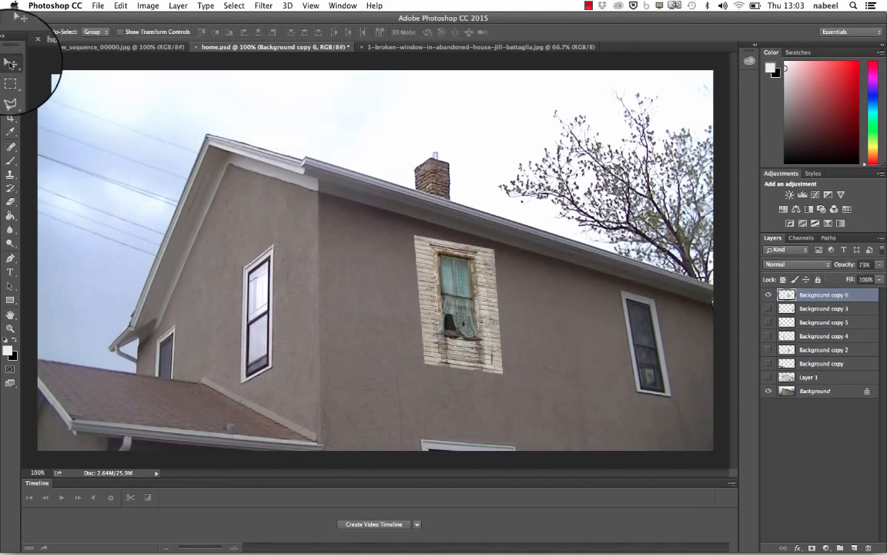
{"action": "mouse_move", "coordinate": [467, 303]}
{"action": "left_mouse_down"}
{"action": "mouse_move", "coordinate": [484, 331]}
{"action": "mouse_move", "coordinate": [474, 317]}
{"action": "left_mouse_up"}
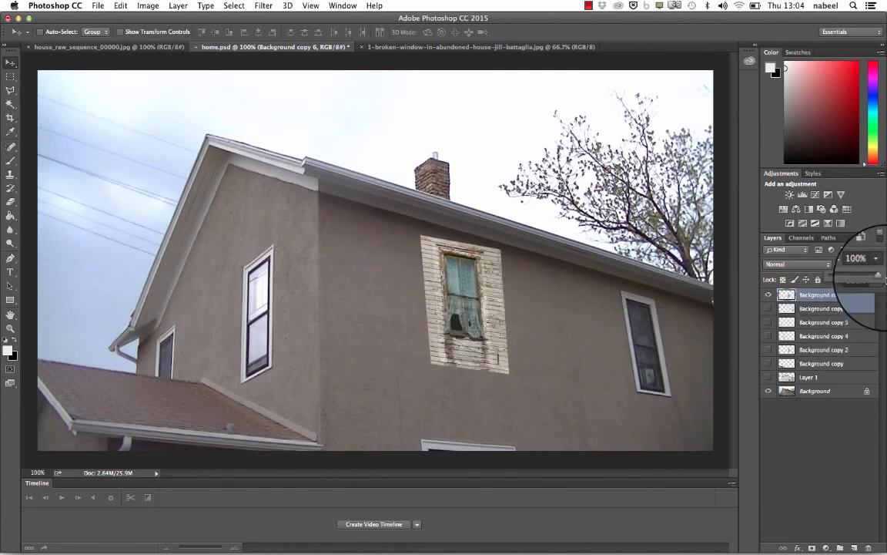
- Set the broken window layer to 100% opacity with Multiply blending and nudge it into line with the middle window
{"action": "left_click", "coordinate": [798, 264]}
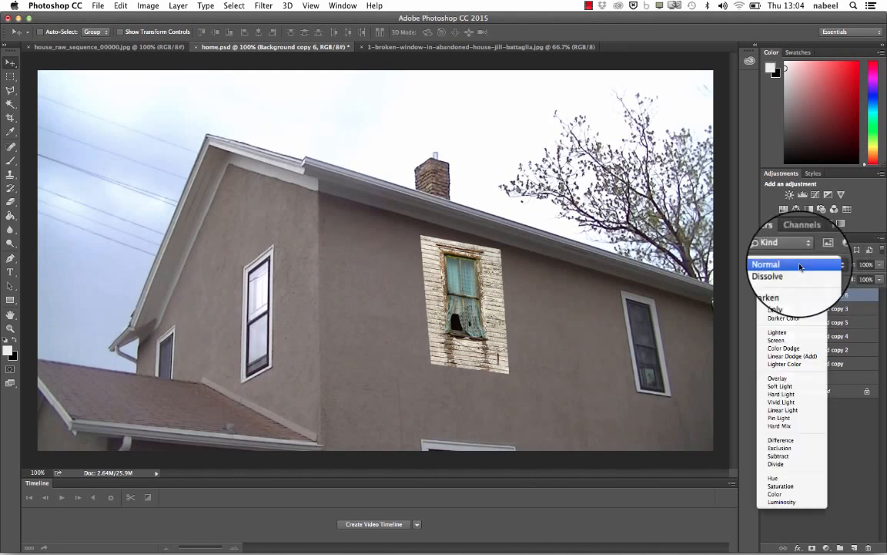
{"action": "left_click", "coordinate": [789, 309]}
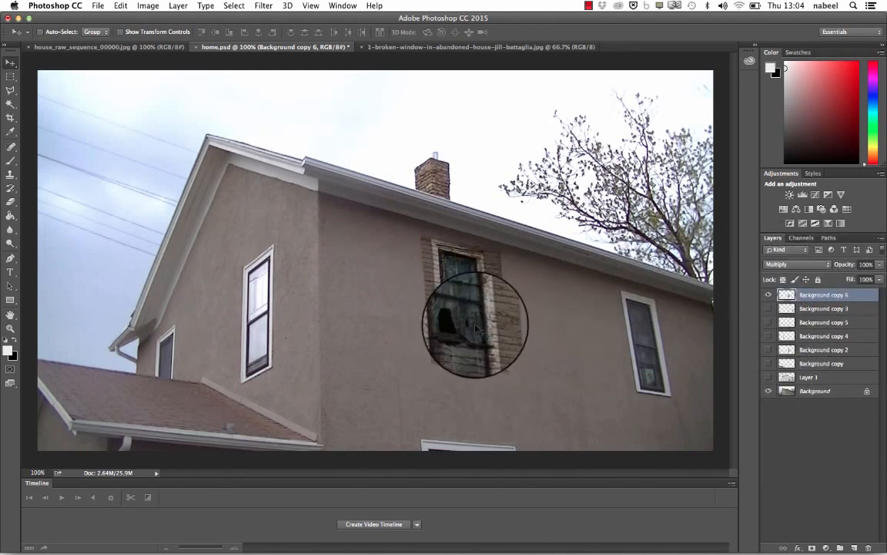
{"action": "mouse_move", "coordinate": [478, 323]}
{"action": "left_mouse_down"}
{"action": "mouse_move", "coordinate": [504, 353]}
{"action": "mouse_move", "coordinate": [479, 316]}
{"action": "left_mouse_up"}
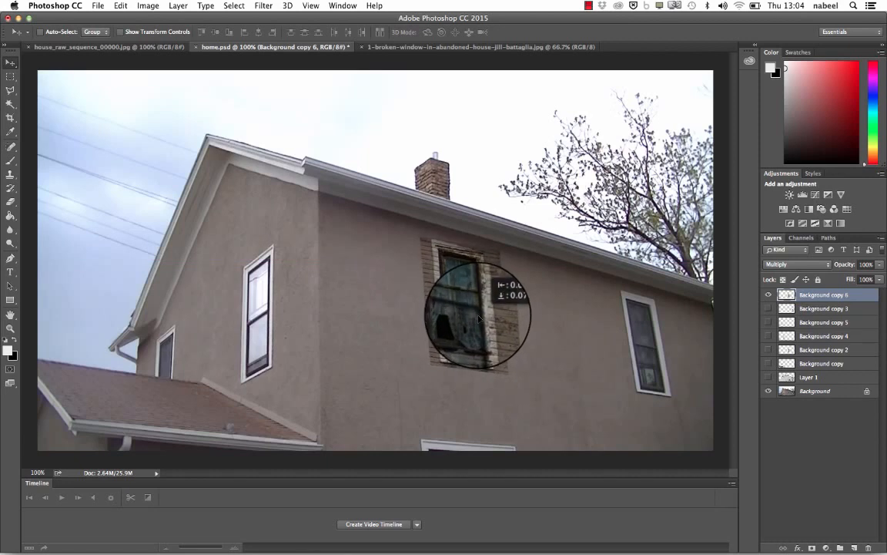
- Try the Color Burn and Screen blend modes on the broken window layer
{"action": "left_click", "coordinate": [798, 264]}
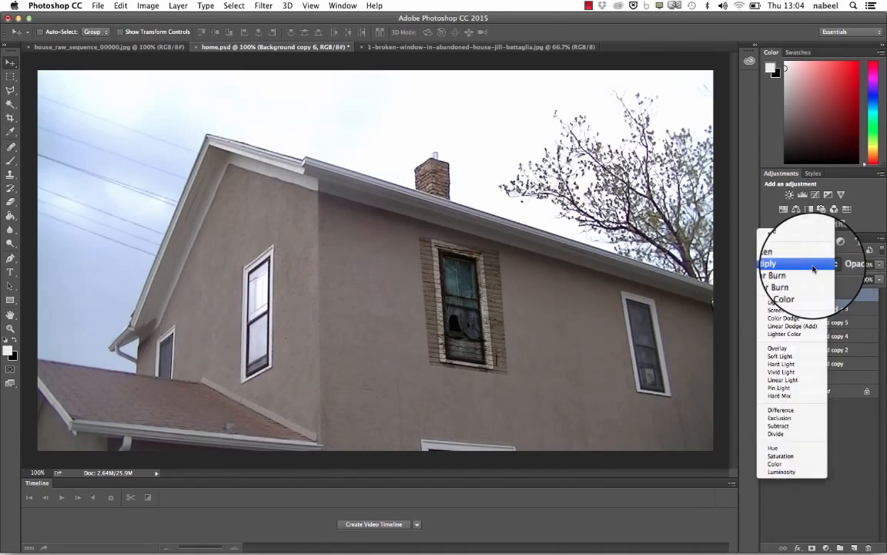
{"action": "left_click", "coordinate": [795, 272]}
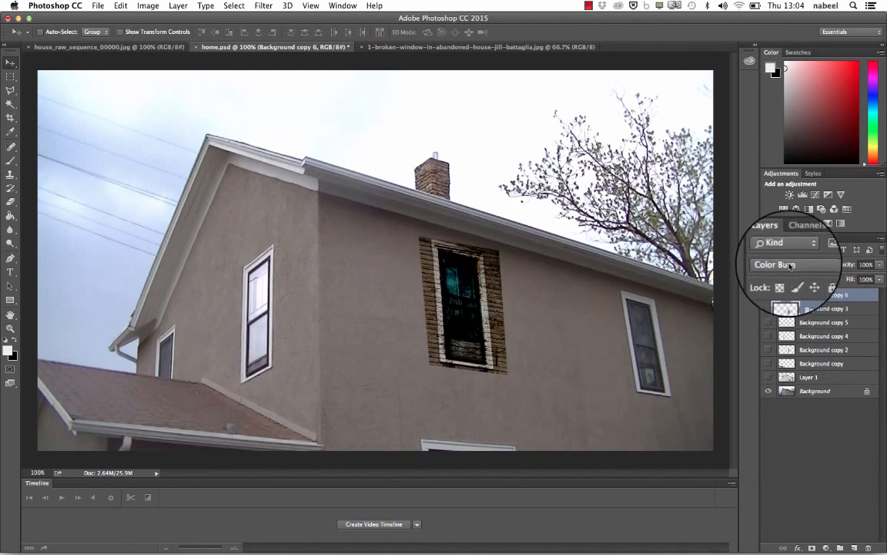
{"action": "left_click", "coordinate": [789, 265]}
{"action": "left_click", "coordinate": [786, 303]}
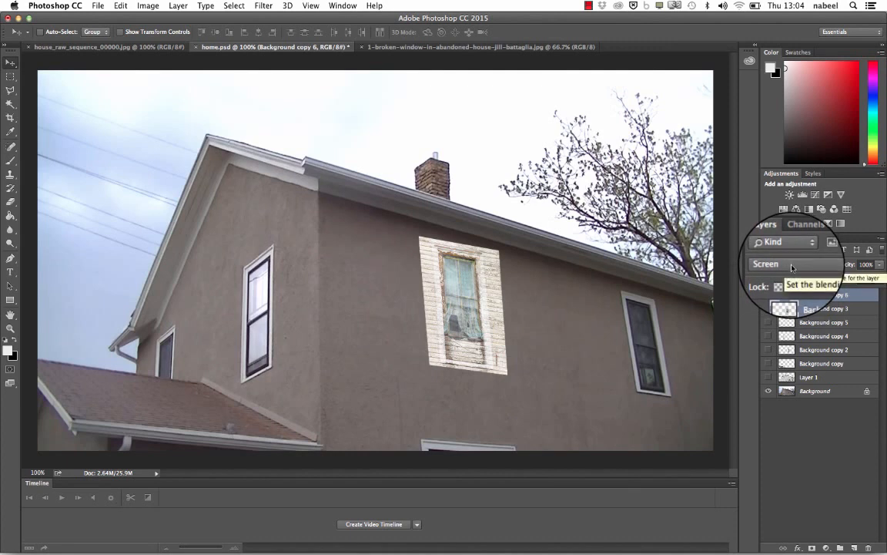
- Set the broken window layer's blend mode to Overlay and nudge it slightly over the middle window
{"action": "left_click", "coordinate": [792, 267]}
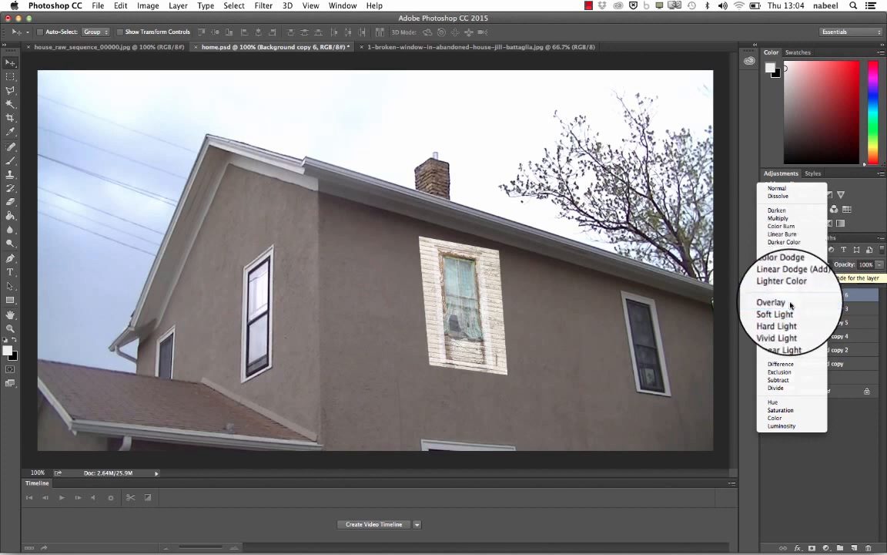
{"action": "left_click", "coordinate": [791, 303]}
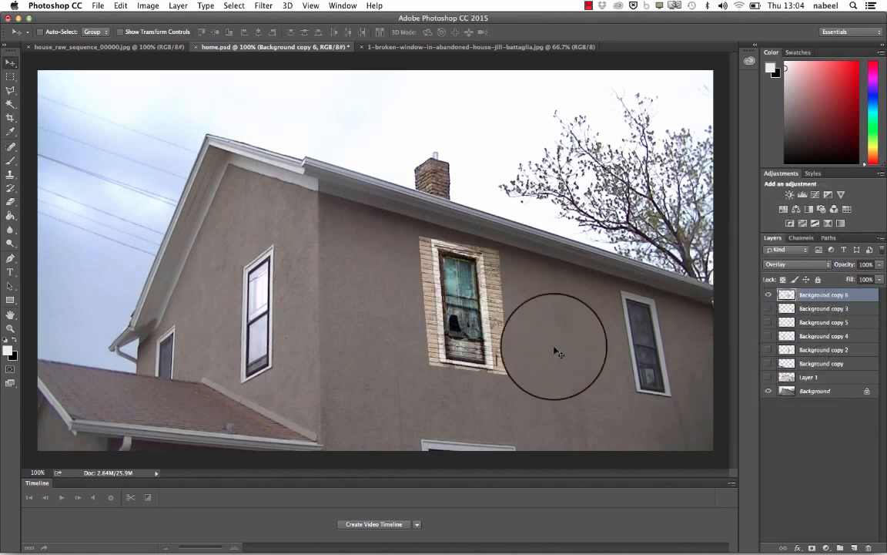
{"action": "left_click_drag", "start_coordinate": [483, 327], "coordinate": [483, 327]}
- Rotate the broken window layer clockwise by about 3.4° with Free Transform and apply the transform
{"action": "left_click", "coordinate": [121, 6]}
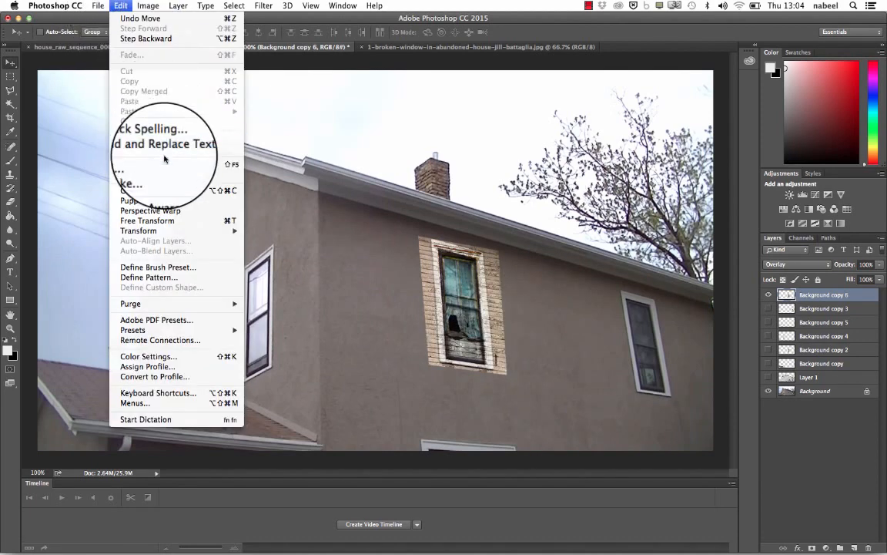
{"action": "left_click", "coordinate": [165, 221]}
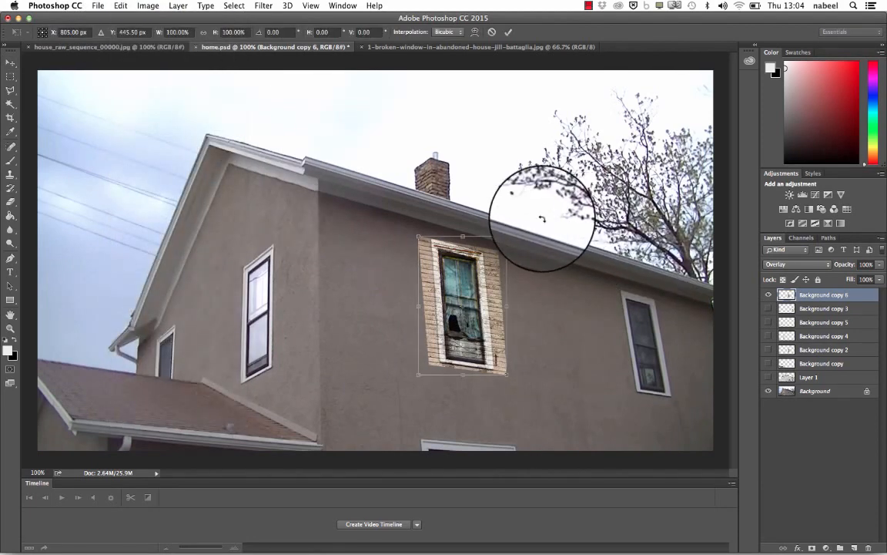
{"action": "left_click_drag", "start_coordinate": [543, 219], "coordinate": [546, 227]}
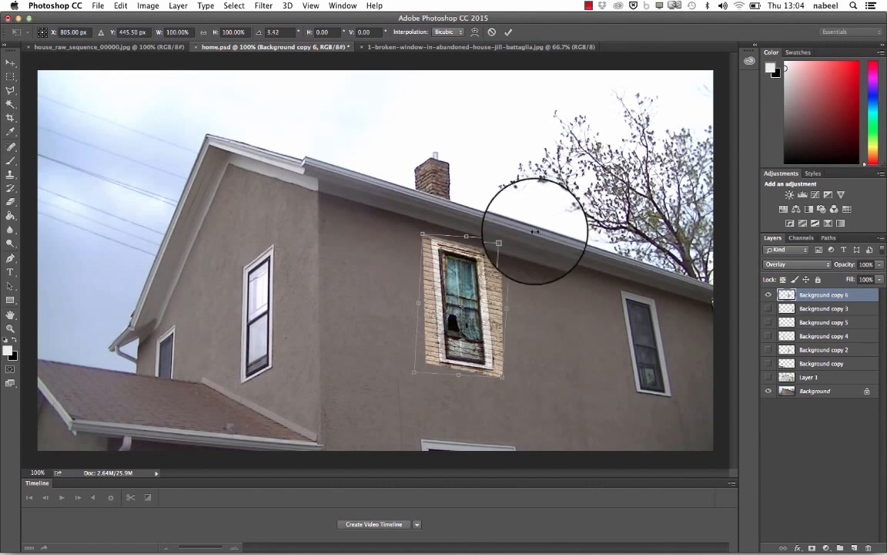
{"action": "key", "text": "Return"}
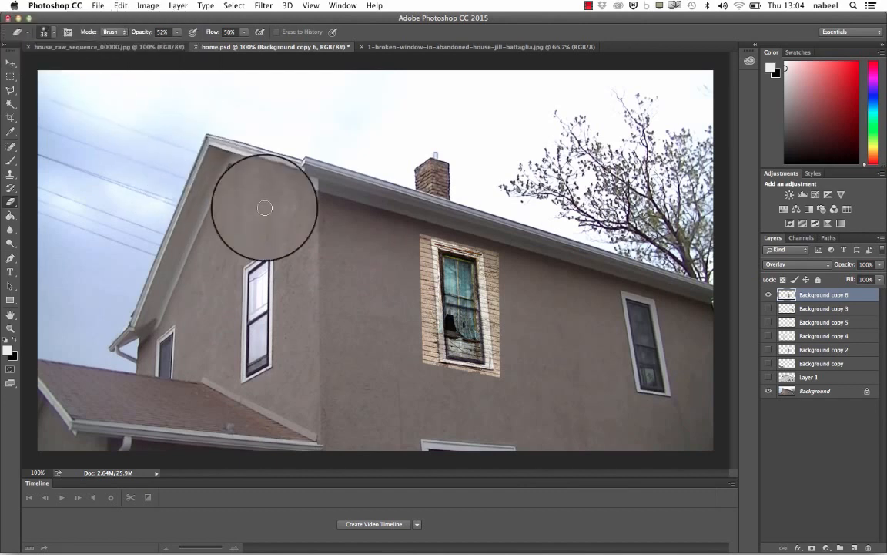
- Give the Eraser a soft round tip of 89 px with 0% hardness
{"action": "left_click", "coordinate": [46, 32]}
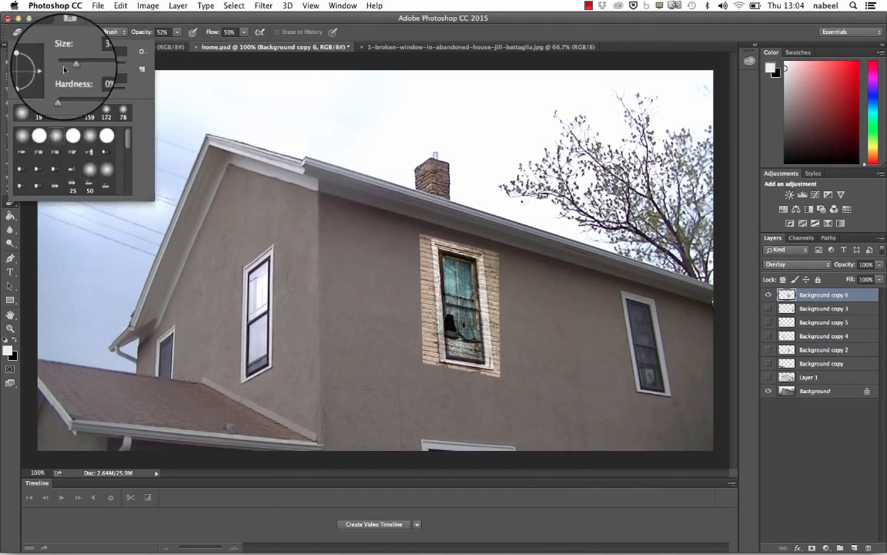
{"action": "left_click_drag", "start_coordinate": [85, 65], "coordinate": [86, 66]}
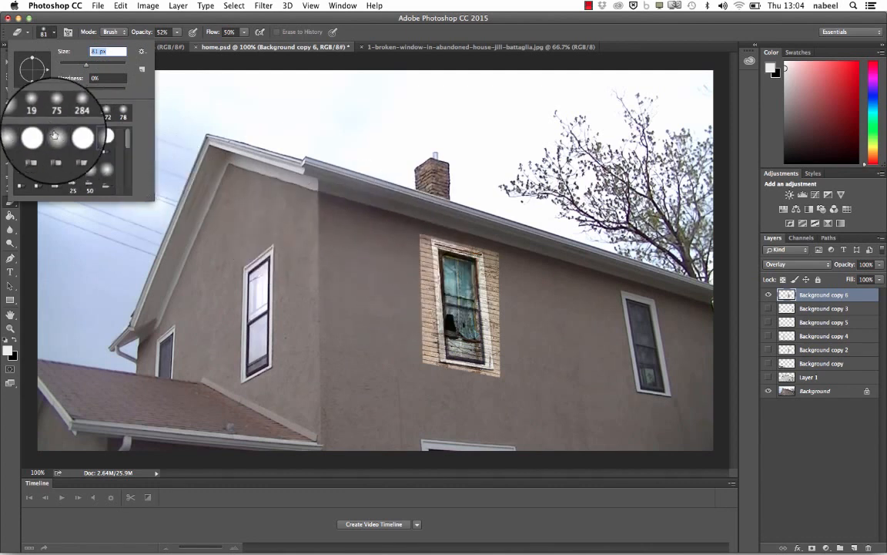
{"action": "left_click", "coordinate": [22, 112]}
{"action": "left_click_drag", "start_coordinate": [86, 65], "coordinate": [88, 67]}
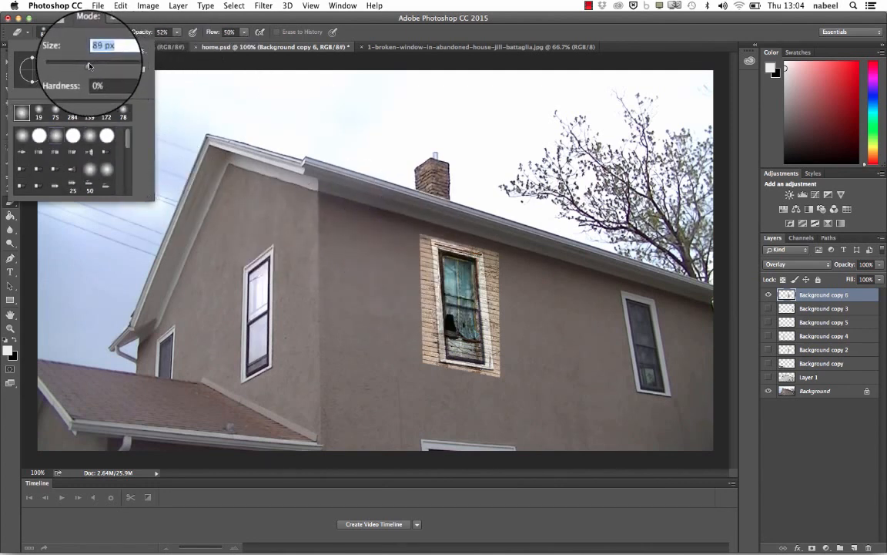
{"action": "left_click", "coordinate": [354, 41]}
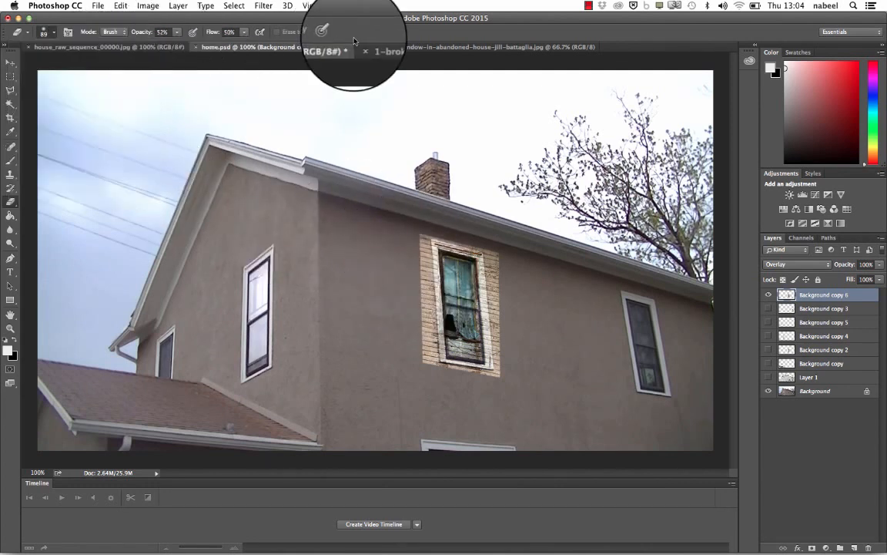
- Erase the siding around the middle window on Background copy 6, using 100% eraser opacity and flow
{"action": "left_click", "coordinate": [812, 309]}
{"action": "left_click", "coordinate": [813, 294]}
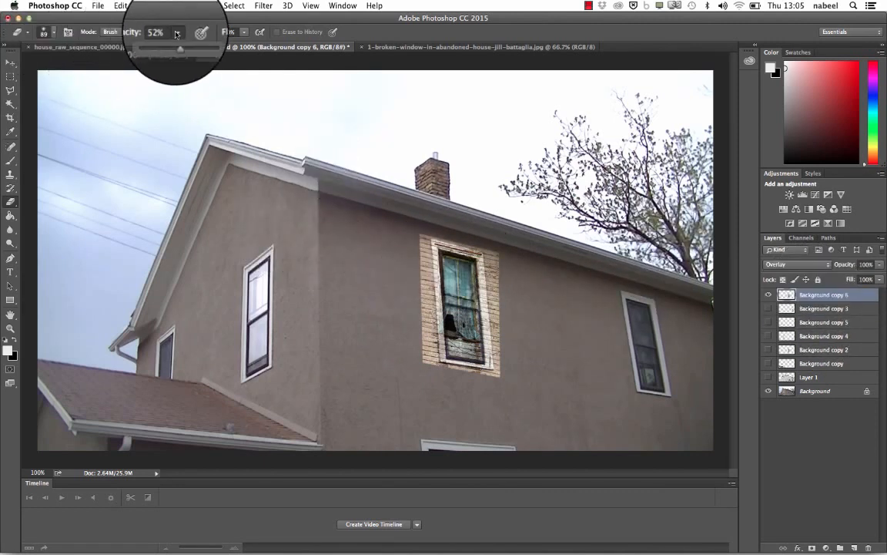
{"action": "mouse_move", "coordinate": [176, 34]}
{"action": "left_mouse_down"}
{"action": "mouse_move", "coordinate": [240, 45]}
{"action": "mouse_move", "coordinate": [343, 95]}
{"action": "left_mouse_up"}
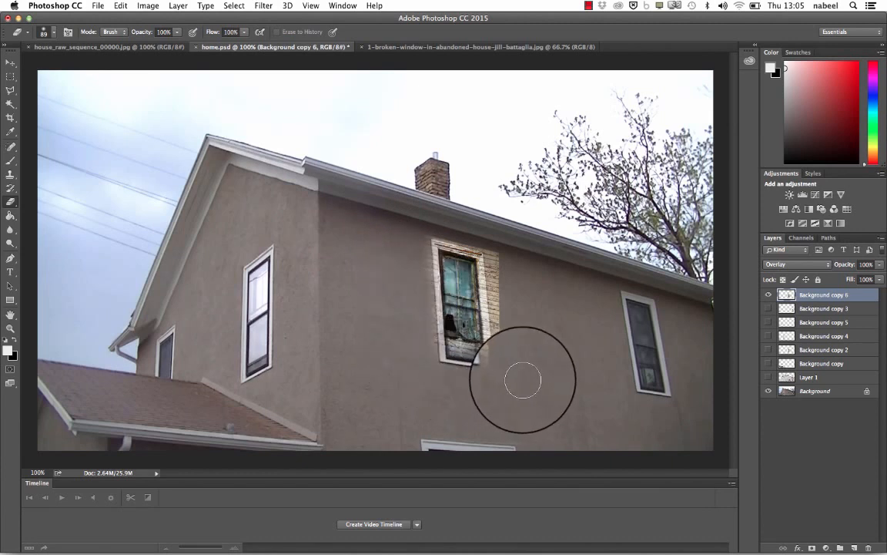
{"action": "mouse_move", "coordinate": [523, 380]}
{"action": "left_mouse_down"}
{"action": "mouse_move", "coordinate": [502, 306]}
{"action": "mouse_move", "coordinate": [499, 240]}
{"action": "mouse_move", "coordinate": [460, 235]}
{"action": "left_mouse_up"}
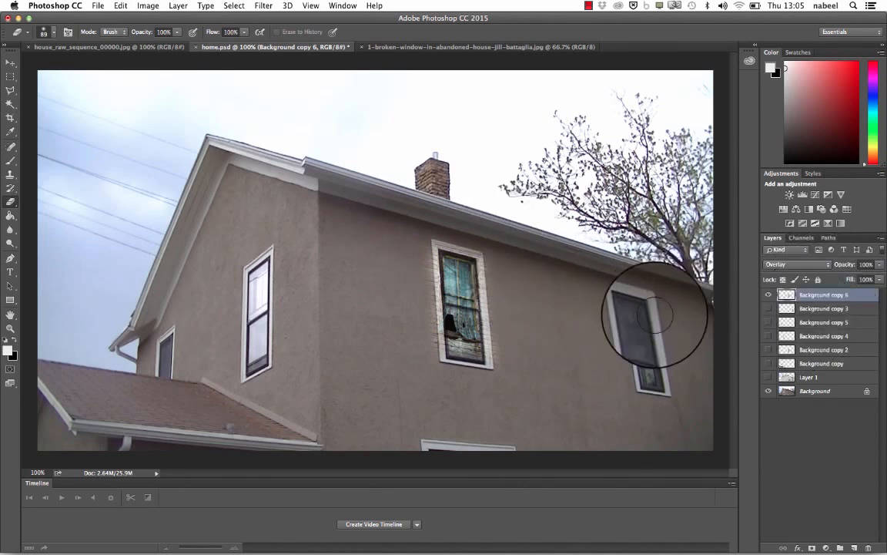
- Hide Background copy 6, show the prepared window layers Background copy 2 through 5, and briefly preview the Background copy roof texture
{"action": "left_click", "coordinate": [768, 295]}
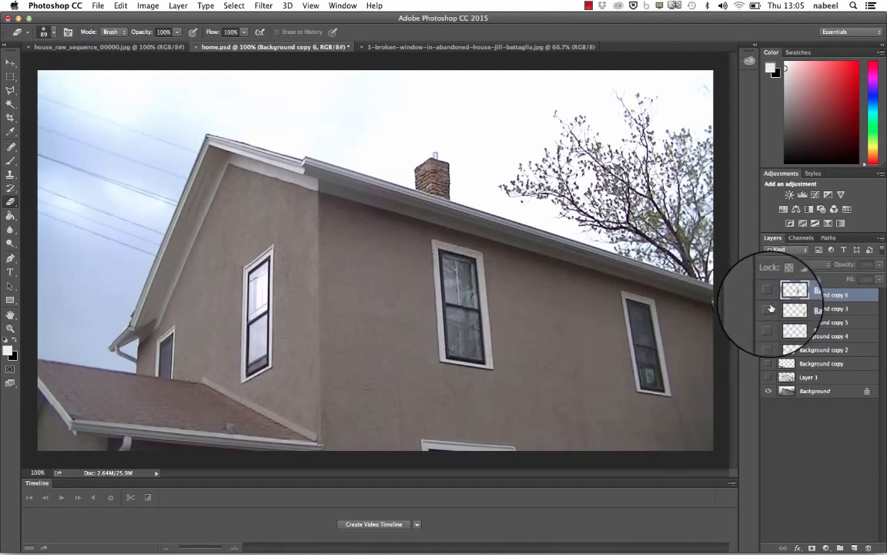
{"action": "left_click", "coordinate": [768, 308]}
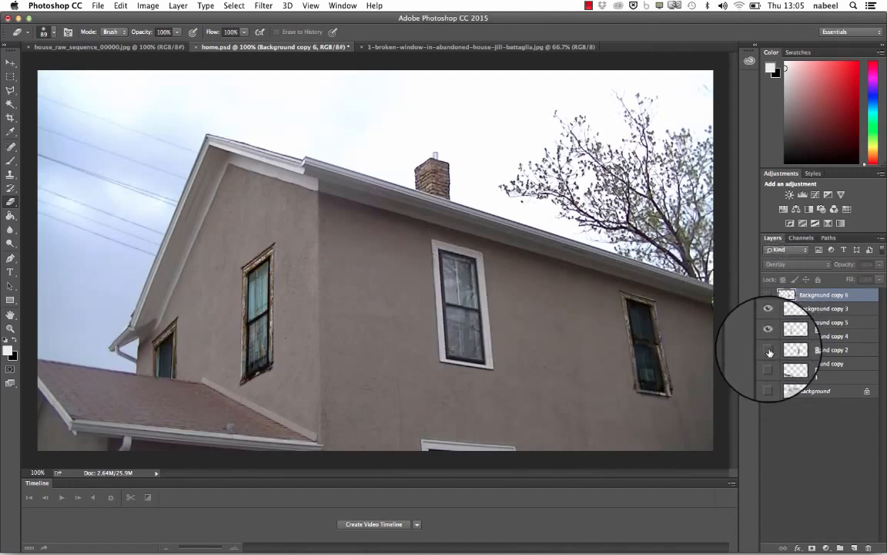
{"action": "left_click", "coordinate": [768, 351]}
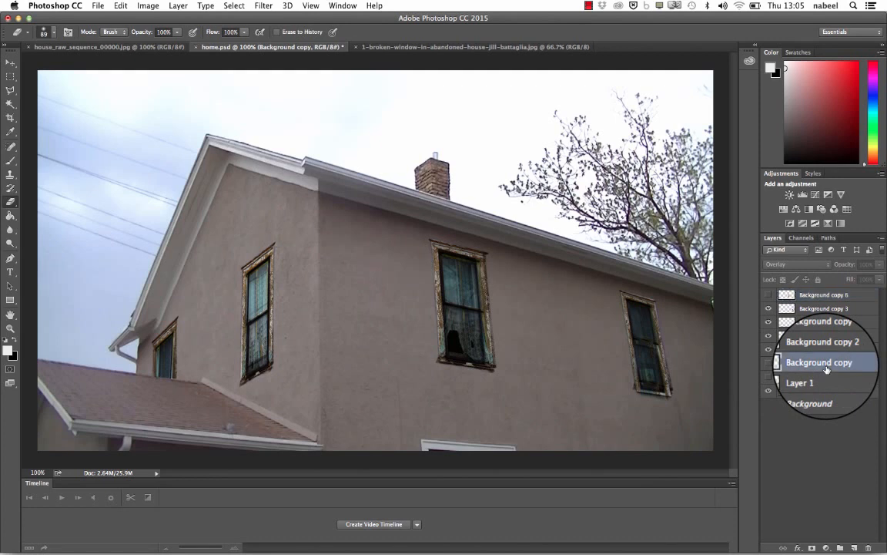
{"action": "left_click", "coordinate": [768, 364]}
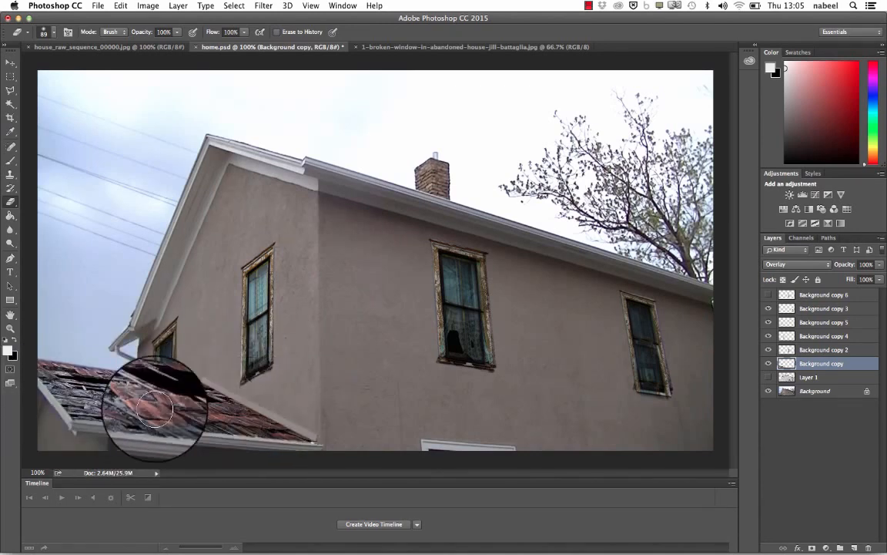
{"action": "left_click", "coordinate": [768, 376]}
- Open the damaged roof image roof1.jpg from the project folder
{"action": "left_click", "coordinate": [97, 7]}
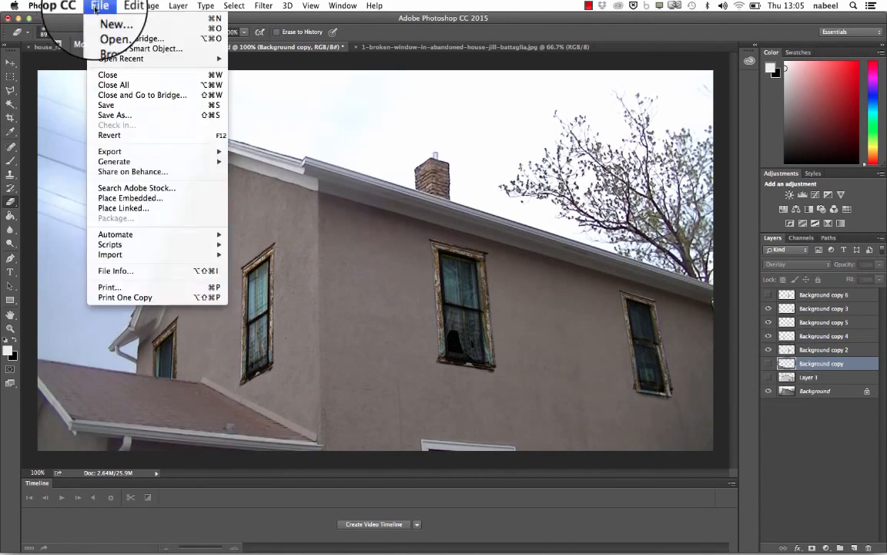
{"action": "left_click", "coordinate": [109, 30]}
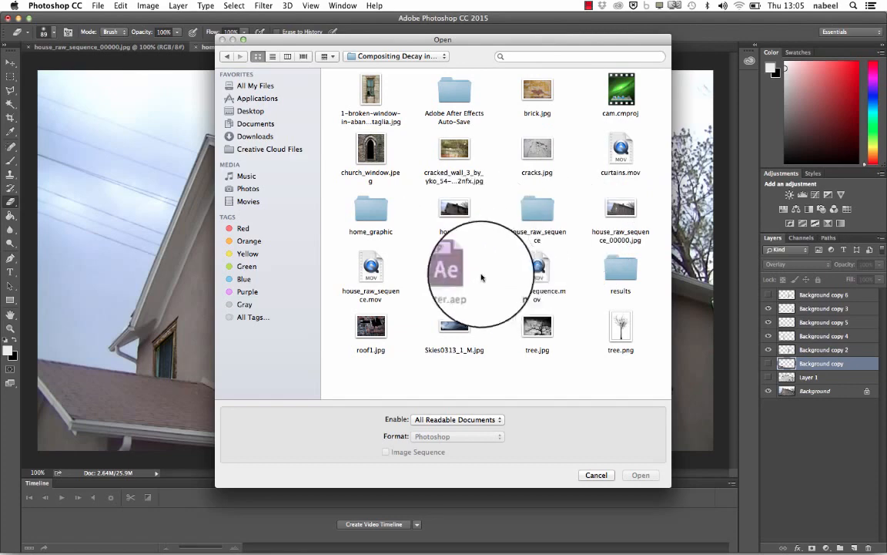
{"action": "left_click", "coordinate": [373, 327]}
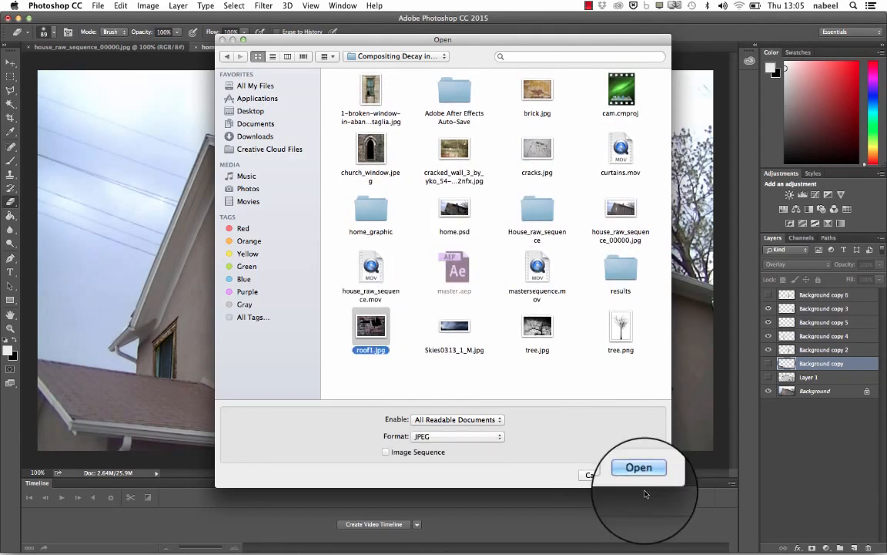
{"action": "left_click", "coordinate": [644, 477]}
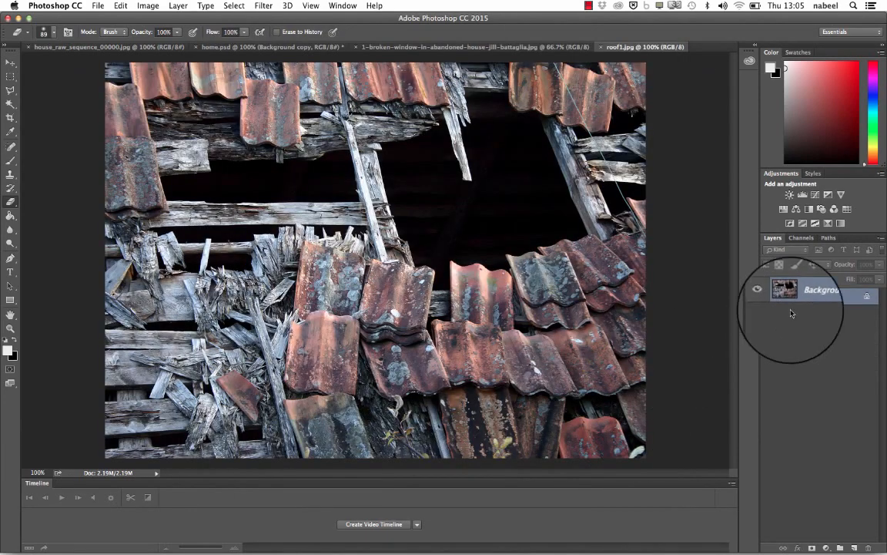
- Duplicate the roof image's Background layer into home.psd and switch to that document
{"action": "right_click", "coordinate": [817, 303]}
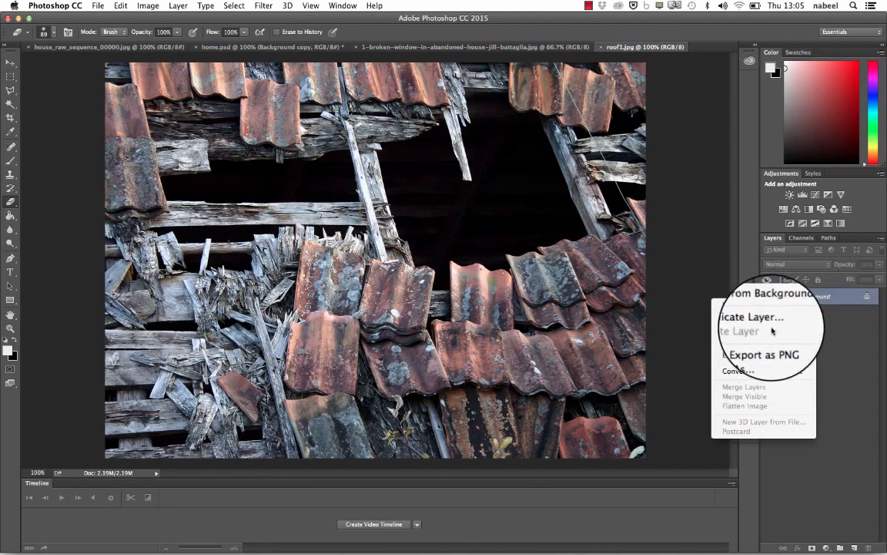
{"action": "left_click", "coordinate": [771, 321]}
{"action": "left_click", "coordinate": [511, 279]}
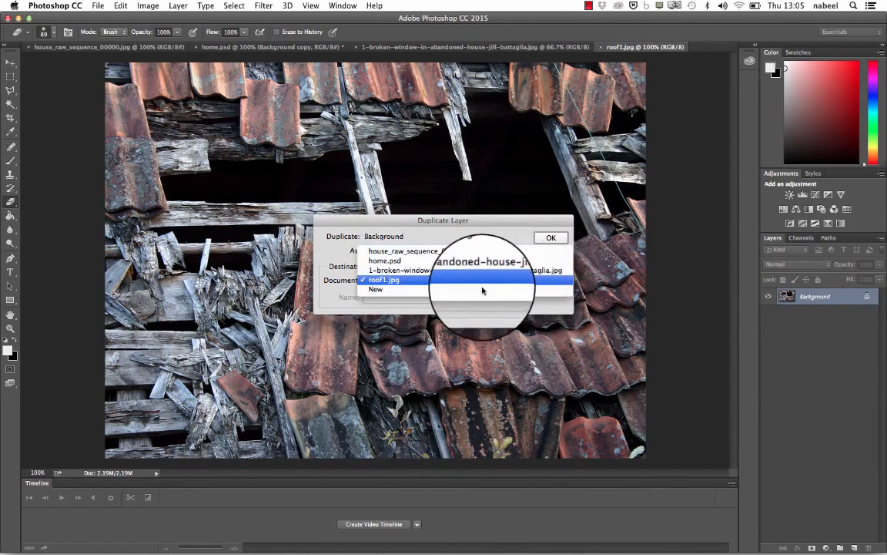
{"action": "left_click", "coordinate": [454, 260]}
{"action": "left_click", "coordinate": [549, 239]}
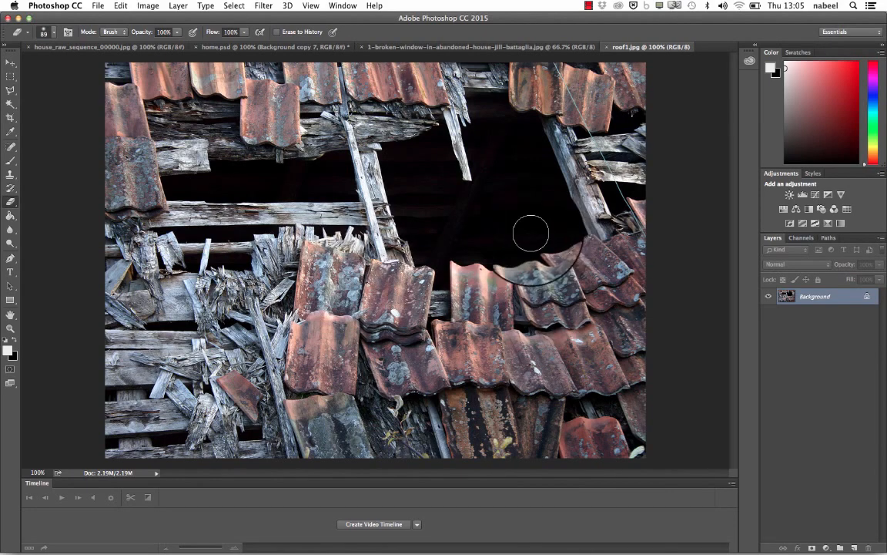
{"action": "left_click", "coordinate": [250, 47]}
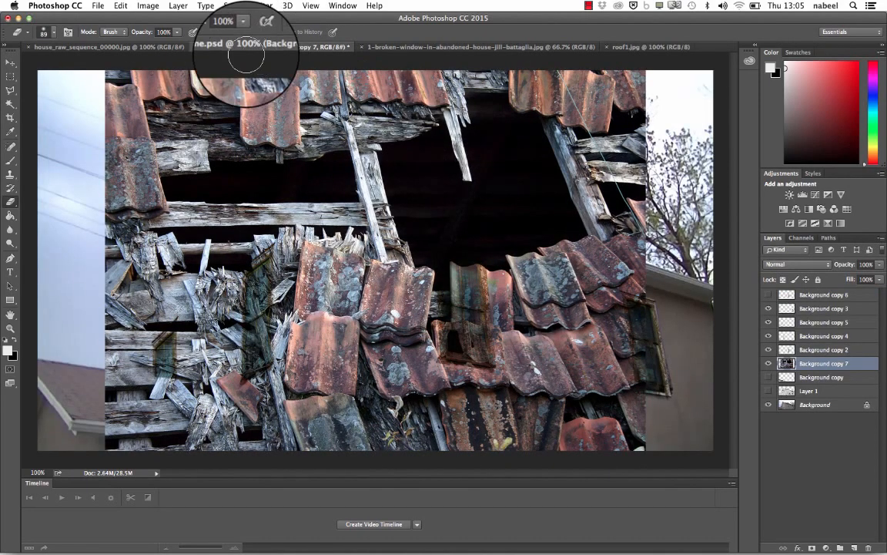
- Scale the damaged roof texture on Background copy 7 to about 31% and place it over the small lower roof
{"action": "left_click", "coordinate": [121, 5]}
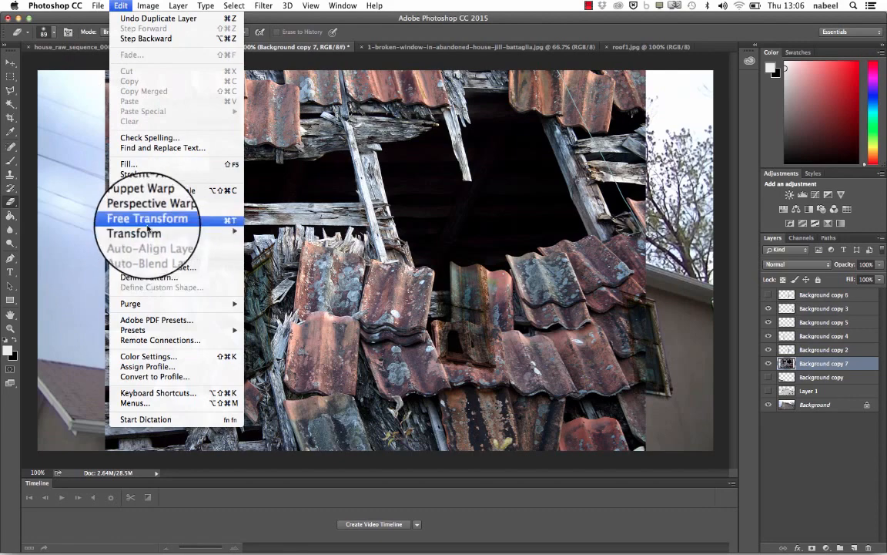
{"action": "left_click", "coordinate": [148, 221]}
{"action": "left_click_drag", "start_coordinate": [148, 223], "coordinate": [188, 337]}
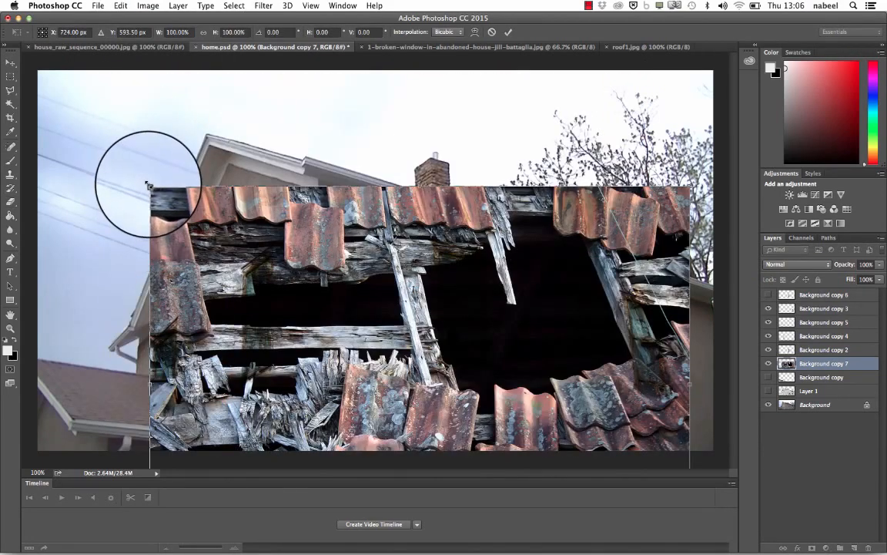
{"action": "left_click_drag", "start_coordinate": [149, 185], "coordinate": [417, 366]}
{"action": "left_click_drag", "start_coordinate": [472, 389], "coordinate": [214, 310]}
{"action": "left_click_drag", "start_coordinate": [284, 370], "coordinate": [137, 339]}
{"action": "left_click_drag", "start_coordinate": [67, 274], "coordinate": [95, 296]}
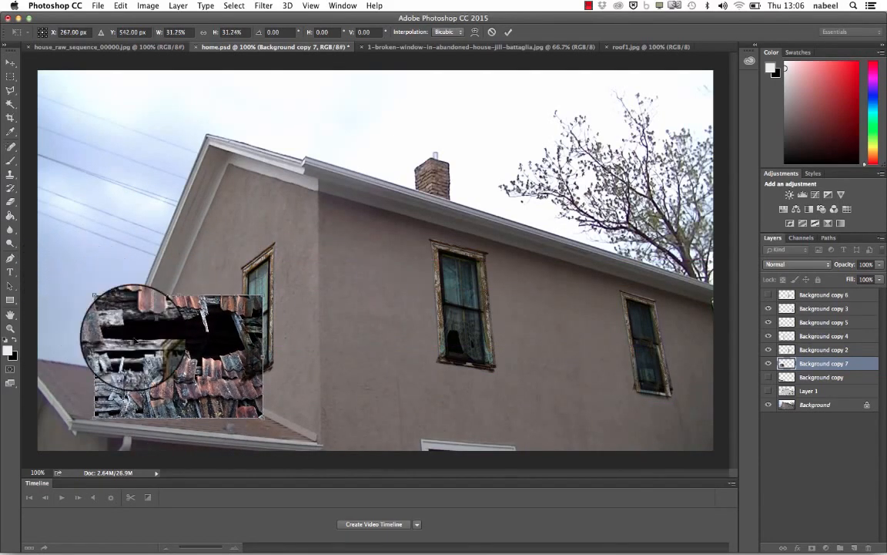
{"action": "left_click_drag", "start_coordinate": [134, 338], "coordinate": [123, 354]}
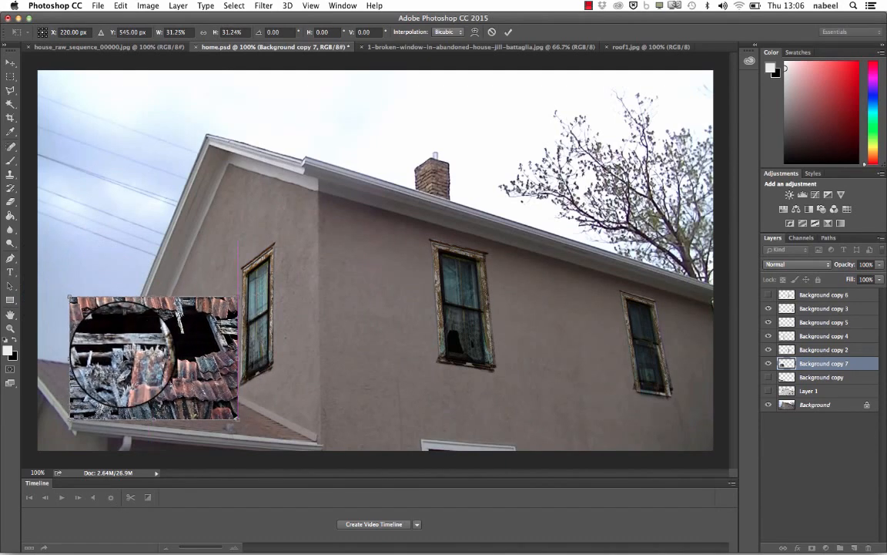
{"action": "key", "text": "Return"}
{"action": "key", "text": "e"}
- Distort the roof texture so its corners match the edges and slope of the small lower roof
{"action": "left_click", "coordinate": [121, 6]}
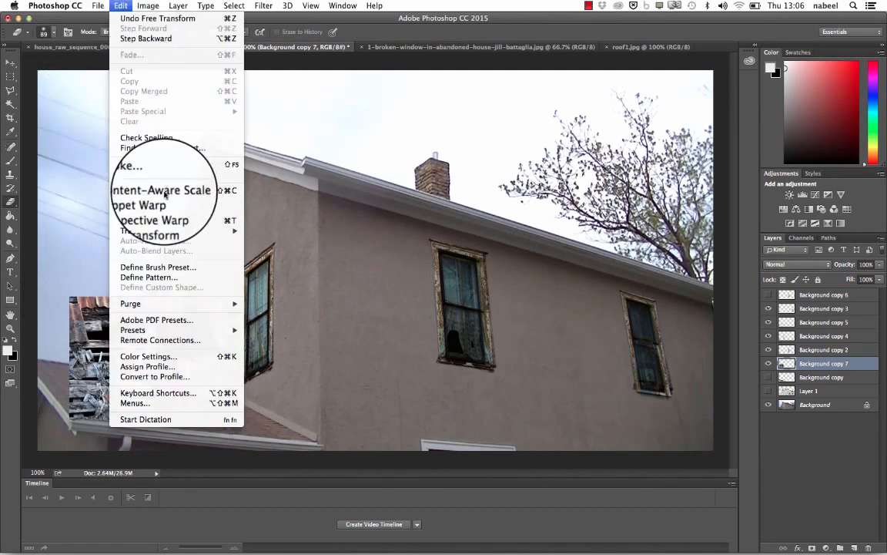
{"action": "mouse_move", "coordinate": [223, 230]}
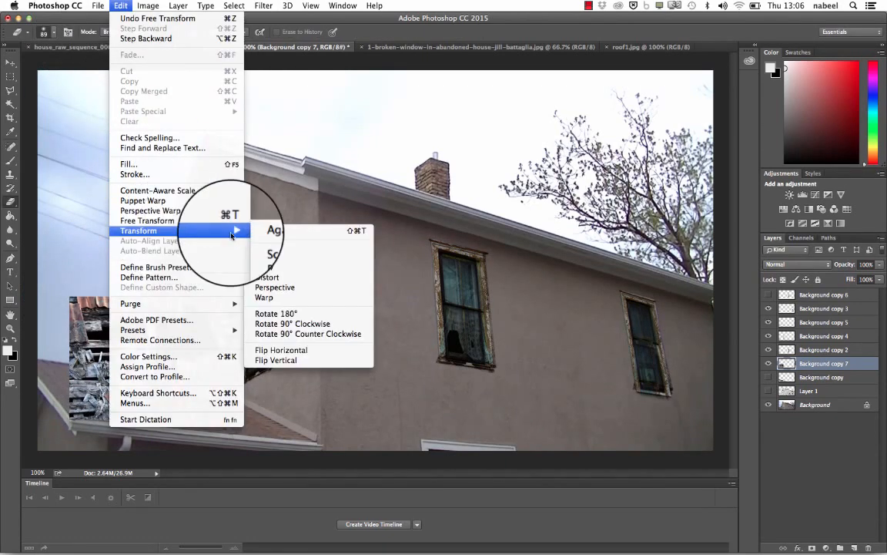
{"action": "left_click", "coordinate": [282, 279]}
{"action": "left_click_drag", "start_coordinate": [70, 298], "coordinate": [27, 367]}
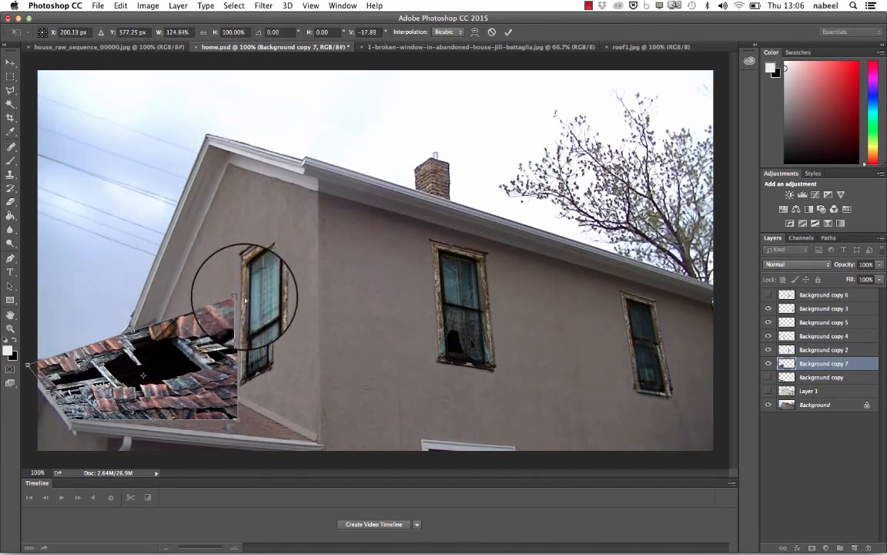
{"action": "left_click_drag", "start_coordinate": [238, 299], "coordinate": [208, 379]}
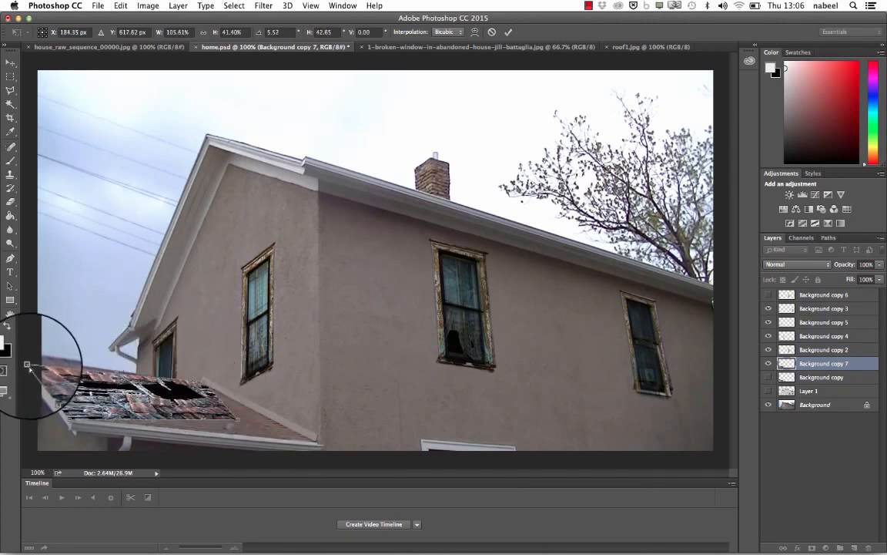
{"action": "mouse_move", "coordinate": [27, 365]}
{"action": "left_mouse_down"}
{"action": "mouse_move", "coordinate": [46, 339]}
{"action": "mouse_move", "coordinate": [30, 342]}
{"action": "mouse_move", "coordinate": [26, 359]}
{"action": "left_mouse_up"}
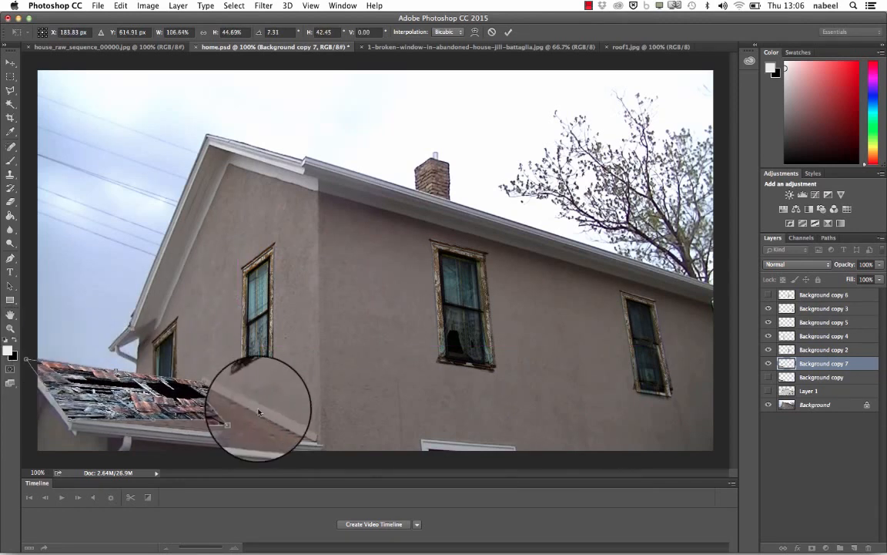
{"action": "left_click_drag", "start_coordinate": [237, 421], "coordinate": [318, 444]}
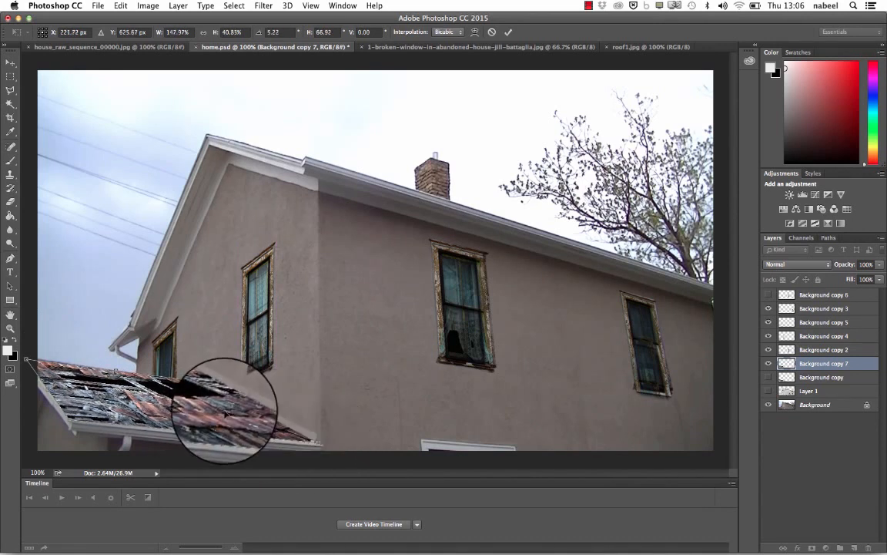
{"action": "left_click_drag", "start_coordinate": [224, 410], "coordinate": [226, 414]}
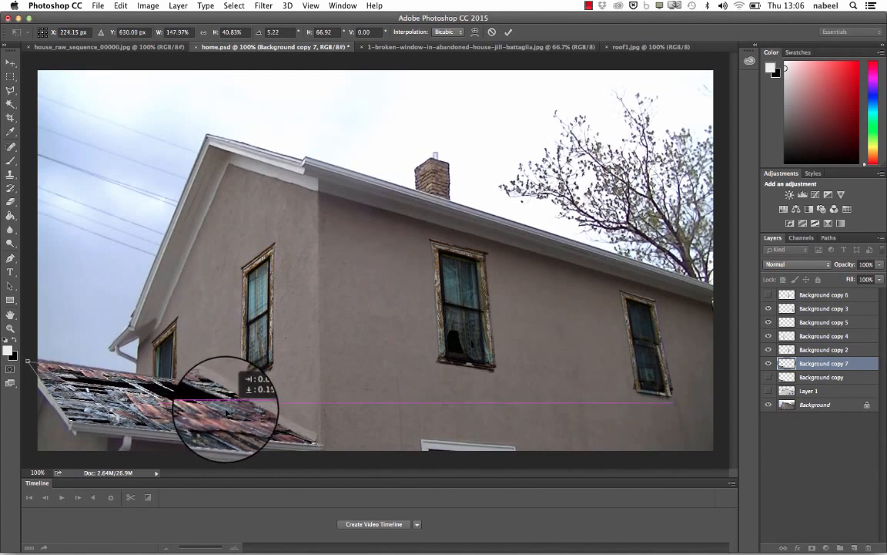
{"action": "left_click_drag", "start_coordinate": [28, 362], "coordinate": [28, 359]}
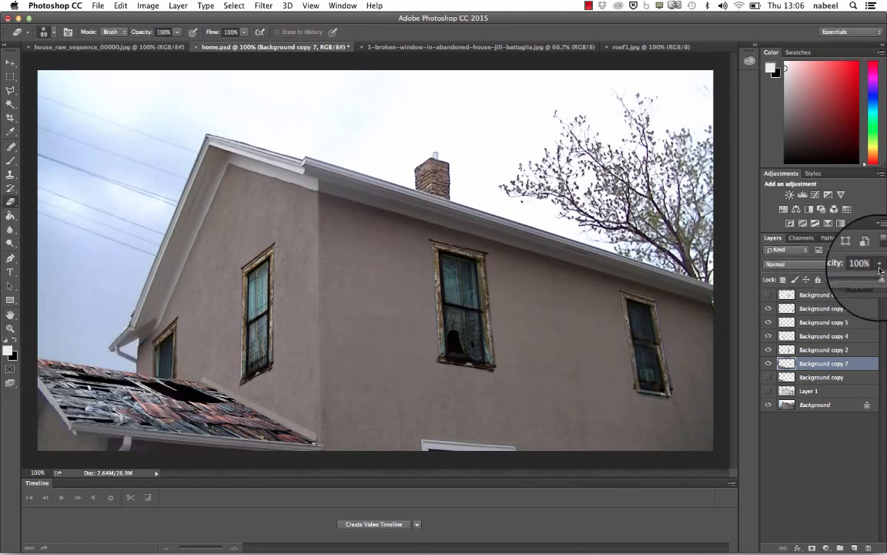
- Set the roof texture layer's opacity to 66% and its blending mode to Overlay
{"action": "left_click_drag", "start_coordinate": [863, 279], "coordinate": [865, 280]}
{"action": "left_click", "coordinate": [782, 264]}
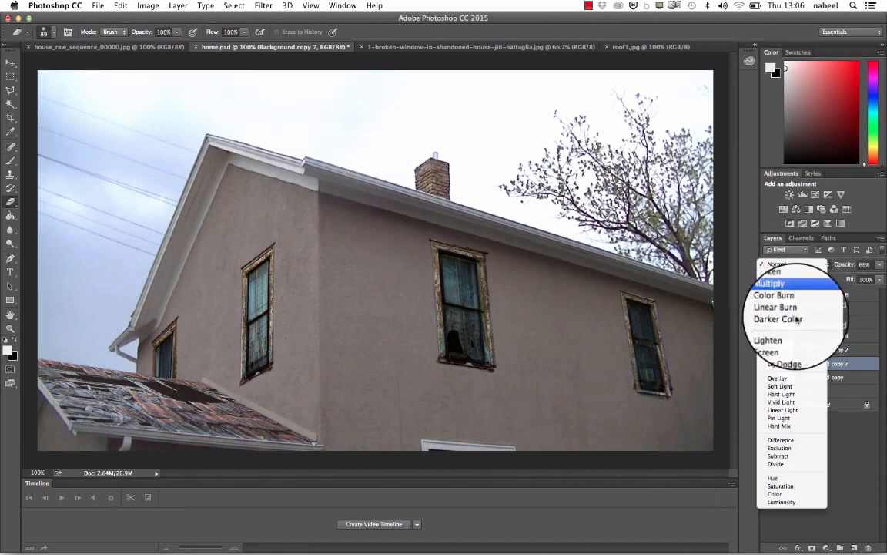
{"action": "left_click", "coordinate": [780, 378]}
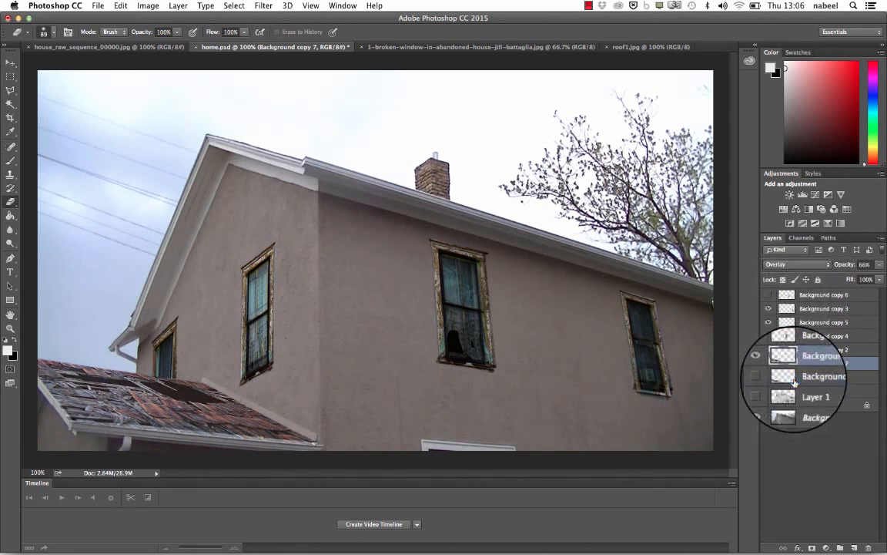
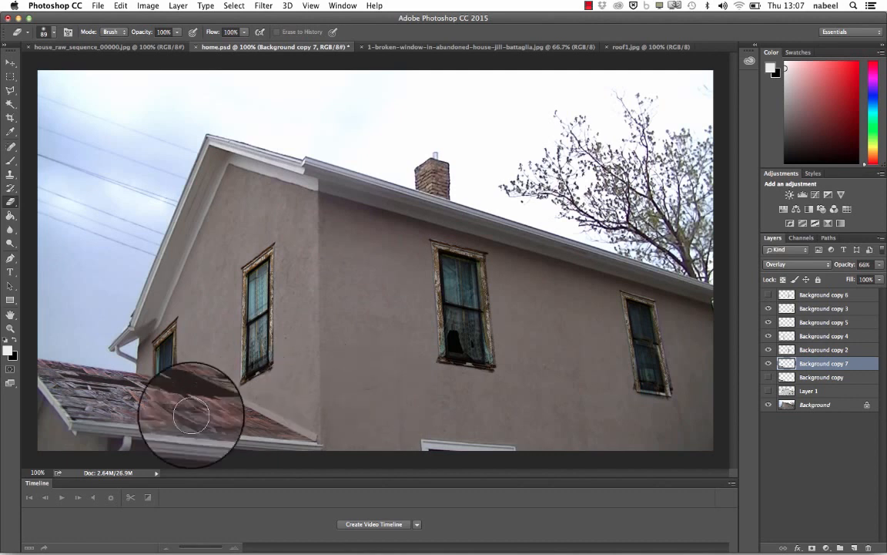
- Lower the eraser's opacity to 53% and delete the Background copy 7 roof texture layer
{"action": "left_click", "coordinate": [178, 32]}
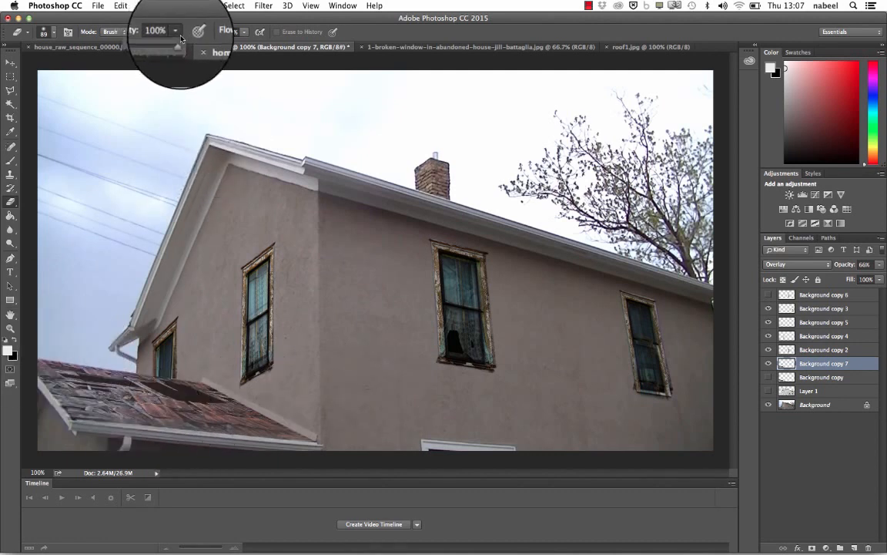
{"action": "left_click_drag", "start_coordinate": [179, 51], "coordinate": [153, 51]}
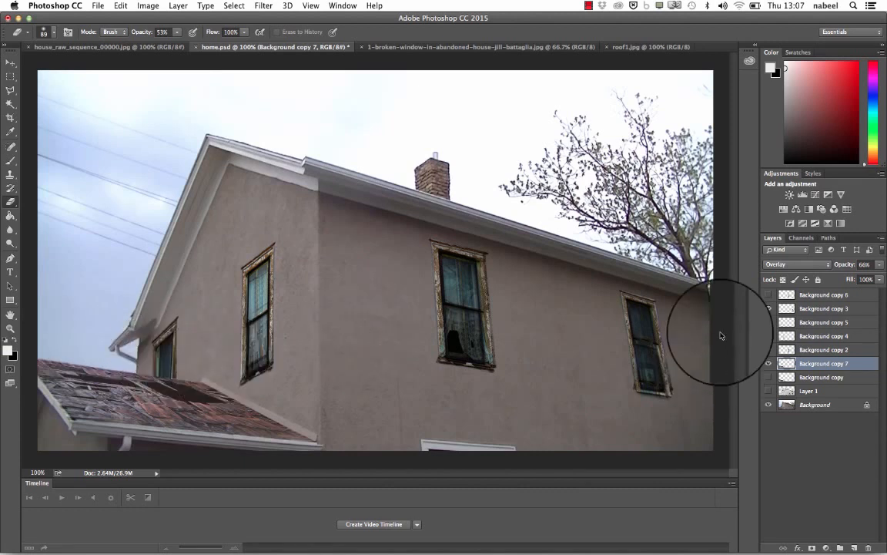
{"action": "left_click", "coordinate": [769, 364]}
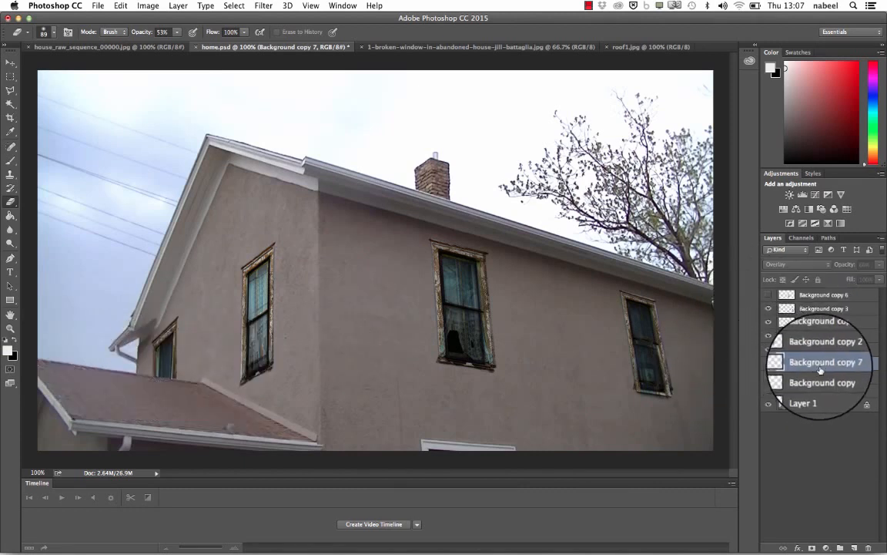
{"action": "left_click_drag", "start_coordinate": [832, 363], "coordinate": [848, 498]}
{"action": "left_click_drag", "start_coordinate": [871, 547], "coordinate": [869, 546]}
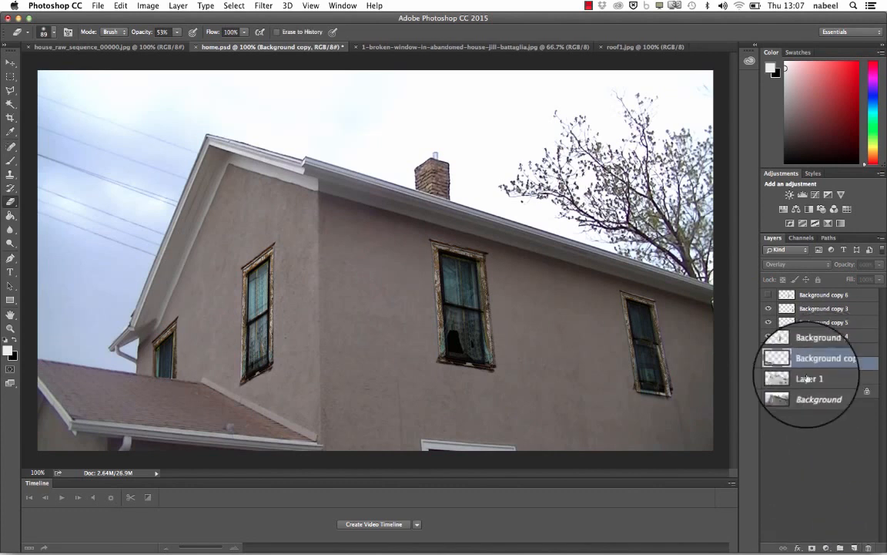
- Show the Background copy roof layer and the Layer 1 wall cracks layer, leaving Layer 1 selected
{"action": "left_click", "coordinate": [769, 364]}
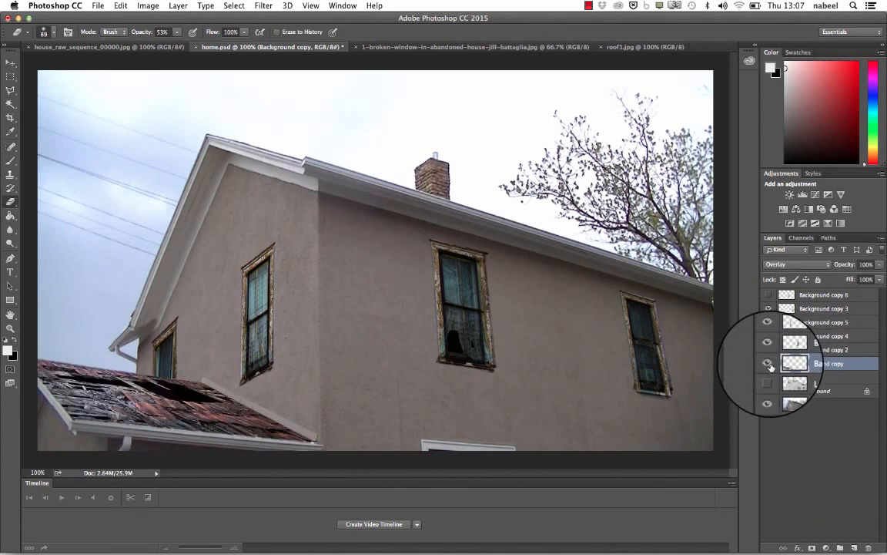
{"action": "left_click", "coordinate": [815, 377]}
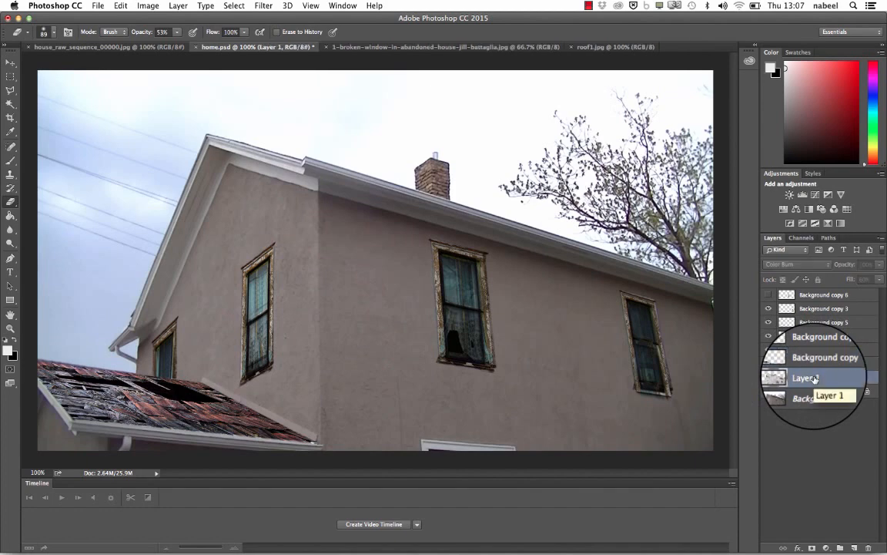
{"action": "left_click", "coordinate": [768, 379]}
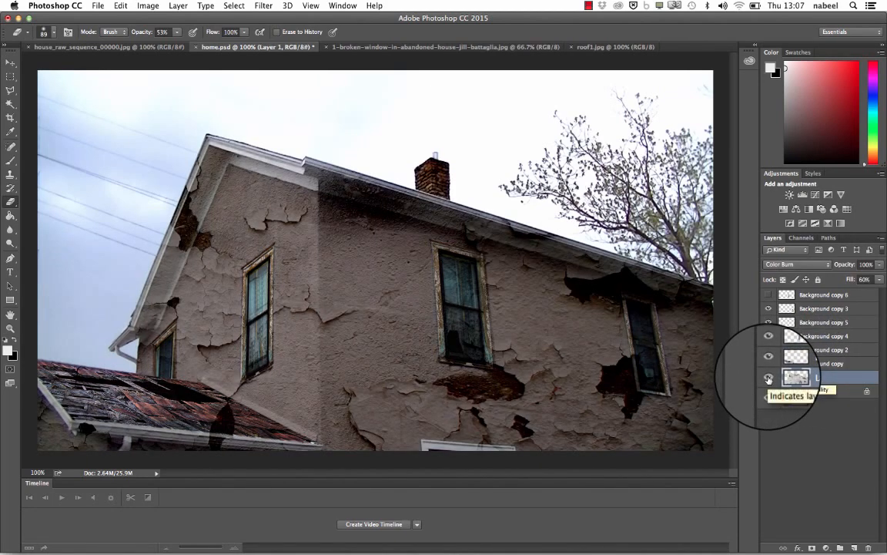
- Open cracks.jpg from the project folder to view the crack texture, and return to the home.psd document
{"action": "left_click", "coordinate": [98, 6]}
{"action": "left_click", "coordinate": [108, 29]}
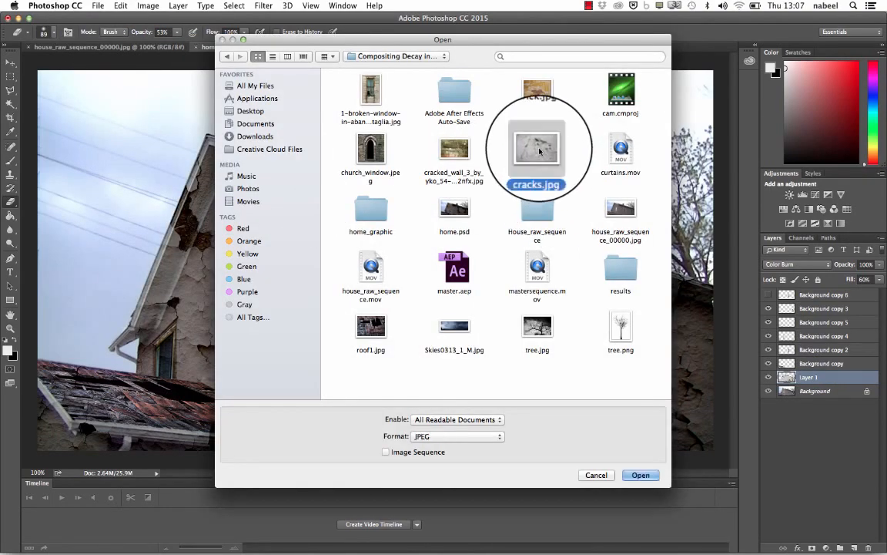
{"action": "left_click", "coordinate": [639, 475]}
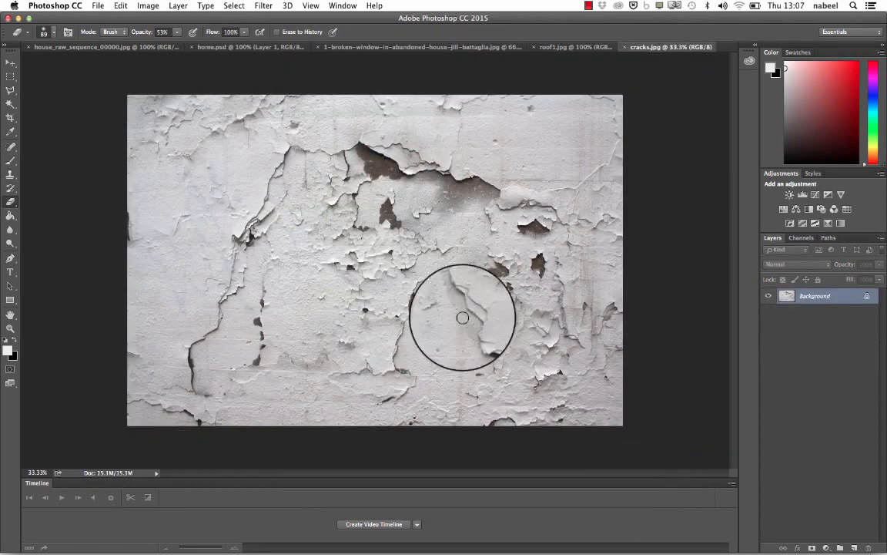
{"action": "left_click", "coordinate": [163, 51]}
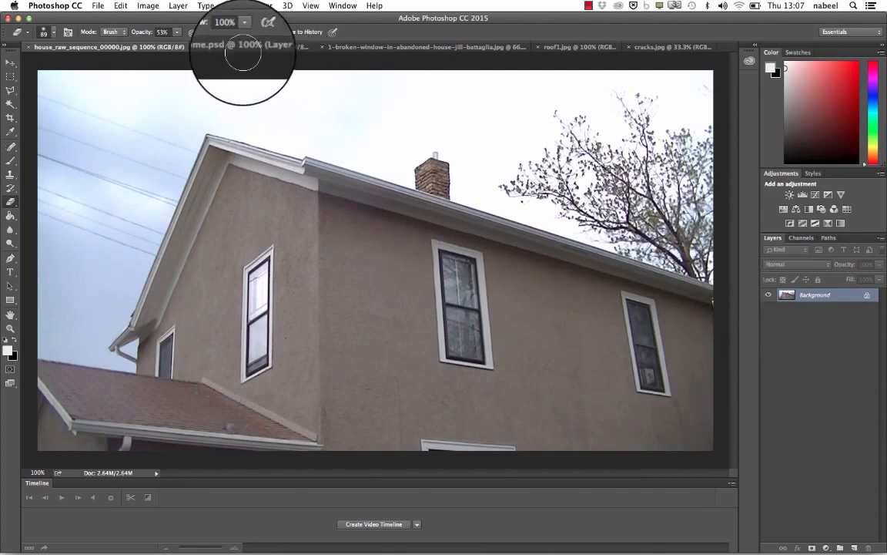
{"action": "left_click", "coordinate": [243, 48]}
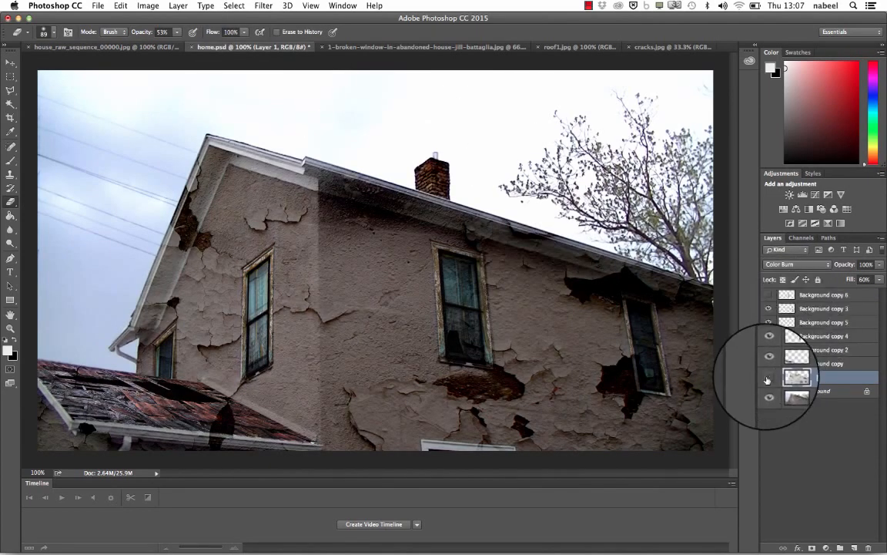
- Compare the house with and without Layer 1, and hide all the Background copy layers above it
{"action": "left_click", "coordinate": [767, 379]}
{"action": "left_click", "coordinate": [767, 379]}
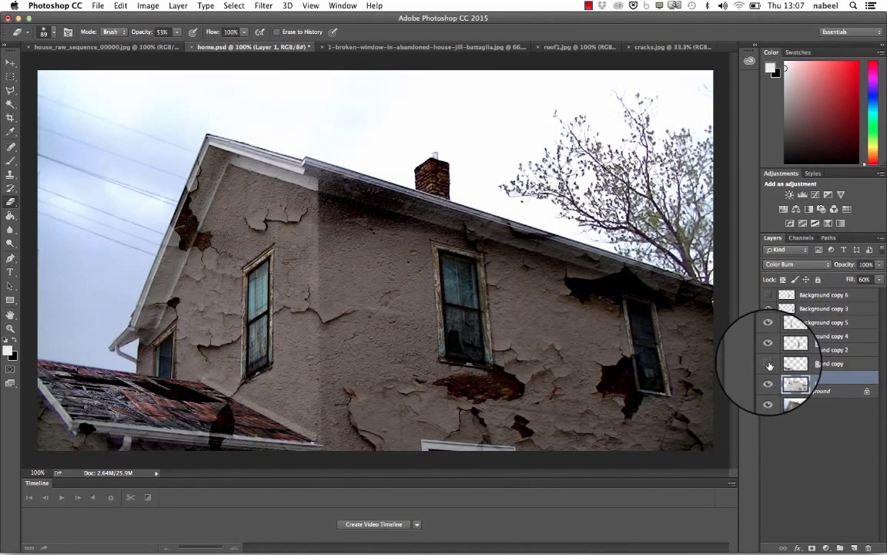
{"action": "left_click", "coordinate": [770, 364]}
{"action": "left_click", "coordinate": [770, 350]}
{"action": "left_click", "coordinate": [770, 335]}
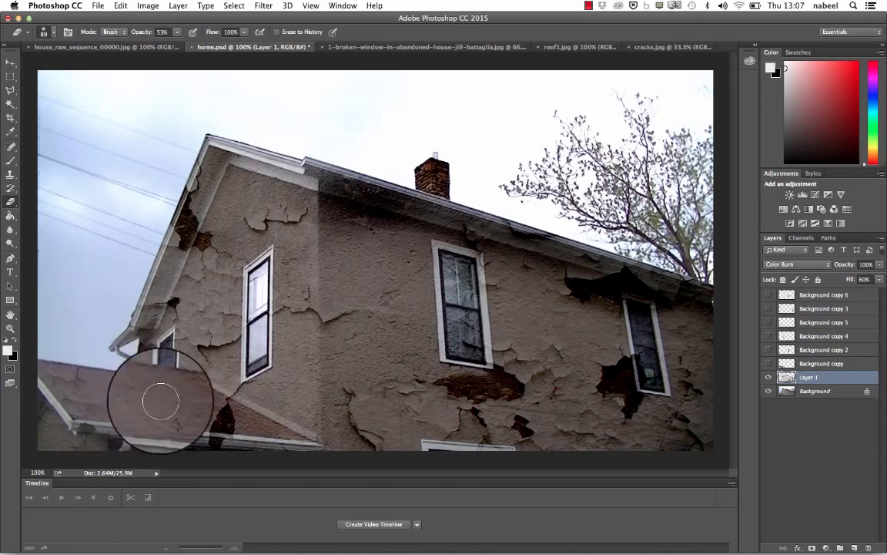
- Erase the Layer 1 cracks spilling over the small lower roof, the long eaves and the sloping gable trim
{"action": "mouse_move", "coordinate": [222, 422]}
{"action": "left_mouse_down"}
{"action": "mouse_move", "coordinate": [256, 424]}
{"action": "mouse_move", "coordinate": [236, 436]}
{"action": "left_mouse_up"}
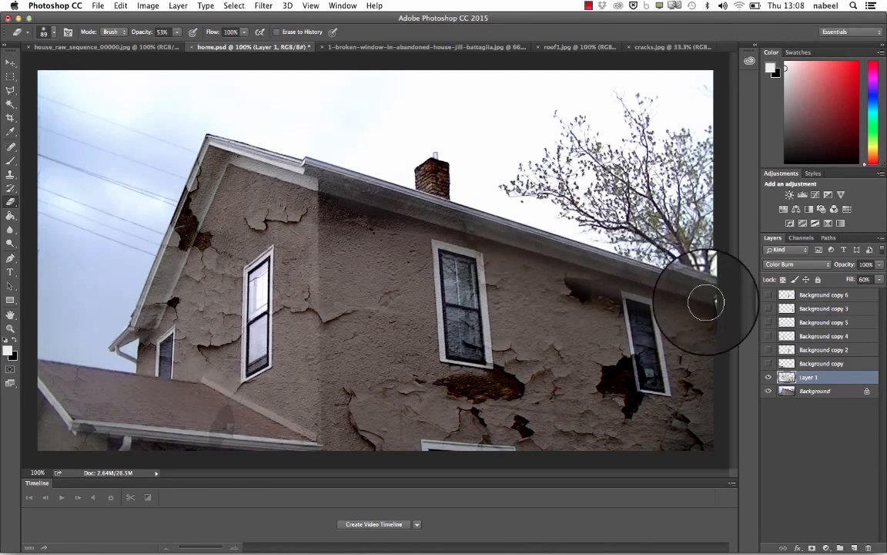
{"action": "mouse_move", "coordinate": [271, 167]}
{"action": "left_mouse_down"}
{"action": "mouse_move", "coordinate": [224, 148]}
{"action": "mouse_move", "coordinate": [189, 188]}
{"action": "mouse_move", "coordinate": [122, 354]}
{"action": "left_mouse_up"}
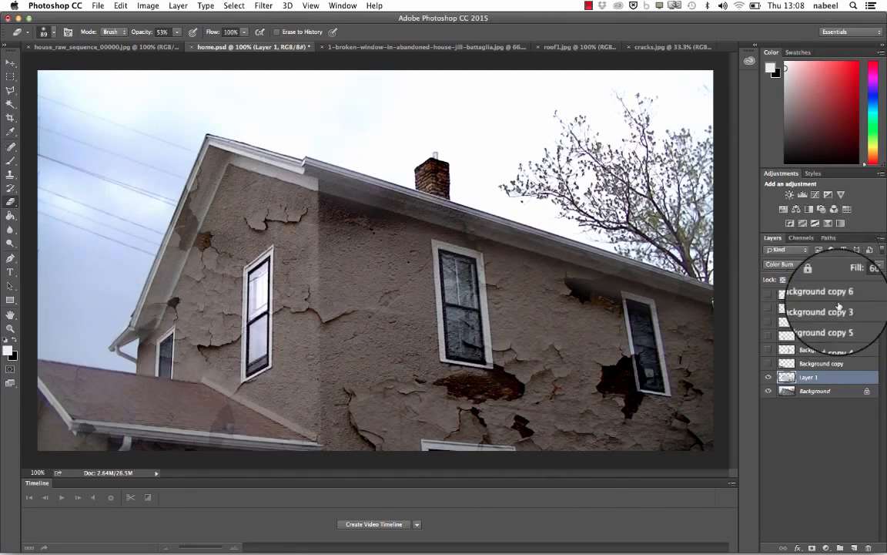
- Show the Background copy roof layer and set its blending mode to Soft Light
{"action": "left_click", "coordinate": [768, 364]}
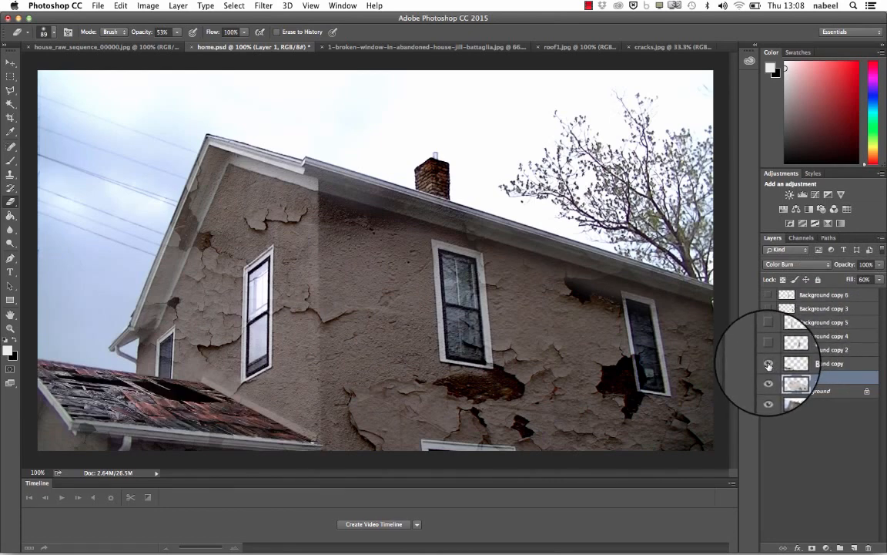
{"action": "left_click", "coordinate": [802, 363]}
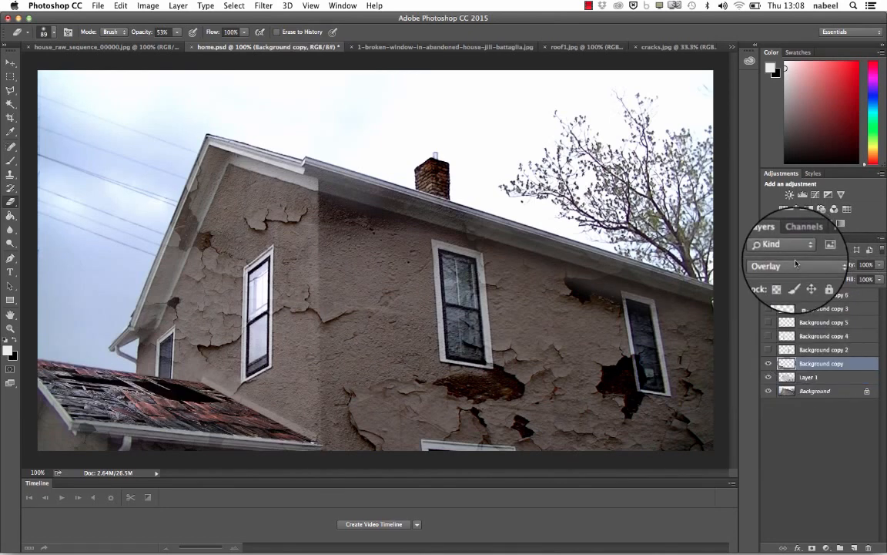
{"action": "left_click", "coordinate": [796, 264]}
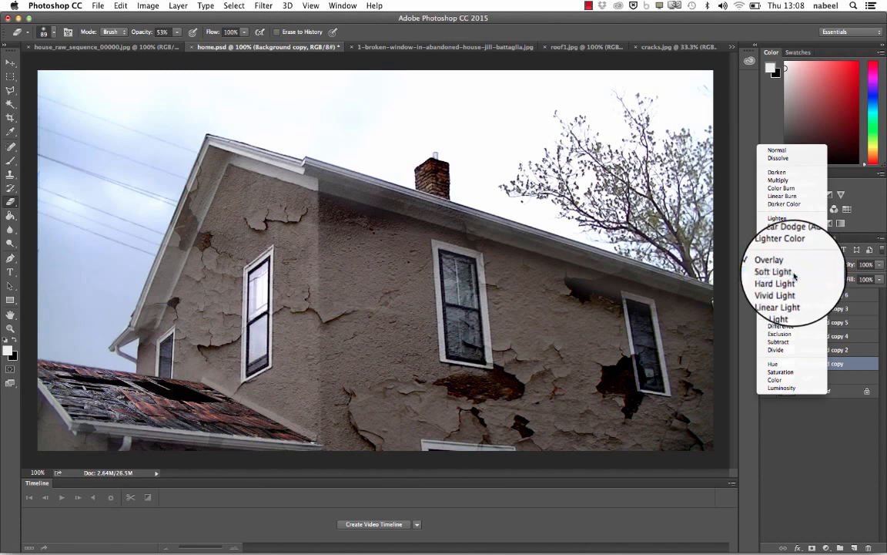
{"action": "left_click", "coordinate": [795, 274]}
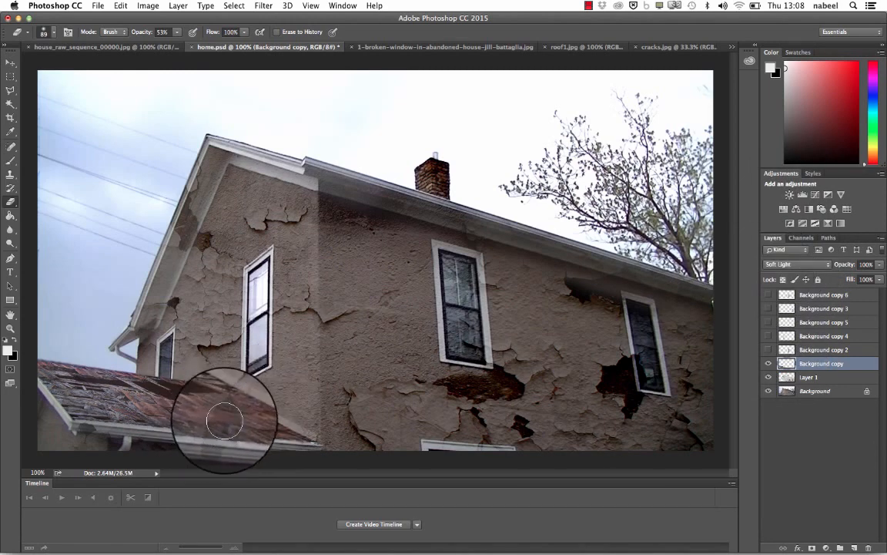
- Compare the house with and without the Layer 1 cracks, and turn on visibility for all the window and roof layers
{"action": "left_click", "coordinate": [813, 378]}
{"action": "left_click", "coordinate": [768, 377]}
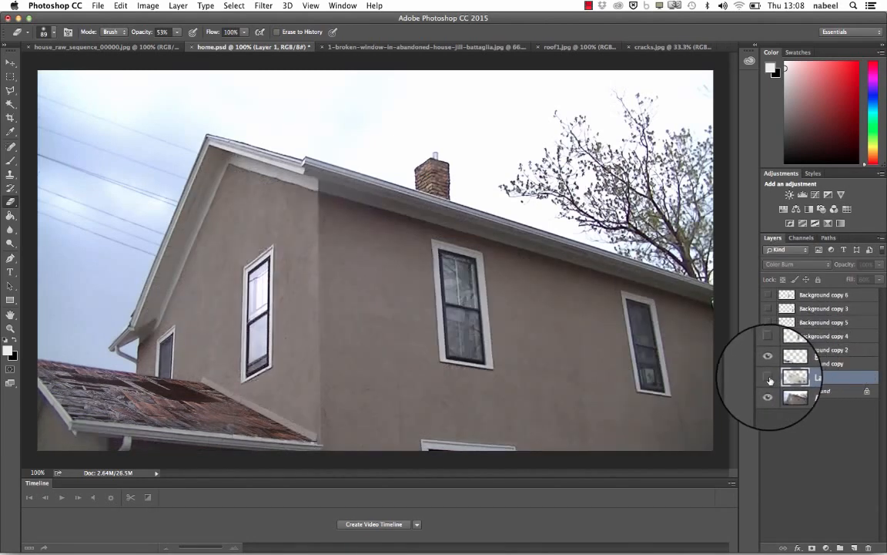
{"action": "left_click", "coordinate": [768, 377]}
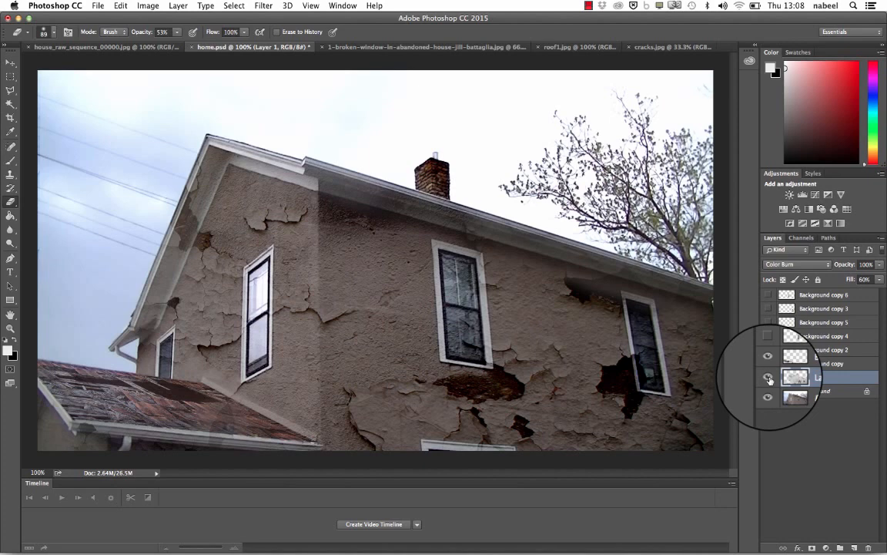
{"action": "left_click_drag", "start_coordinate": [768, 376], "coordinate": [768, 295]}
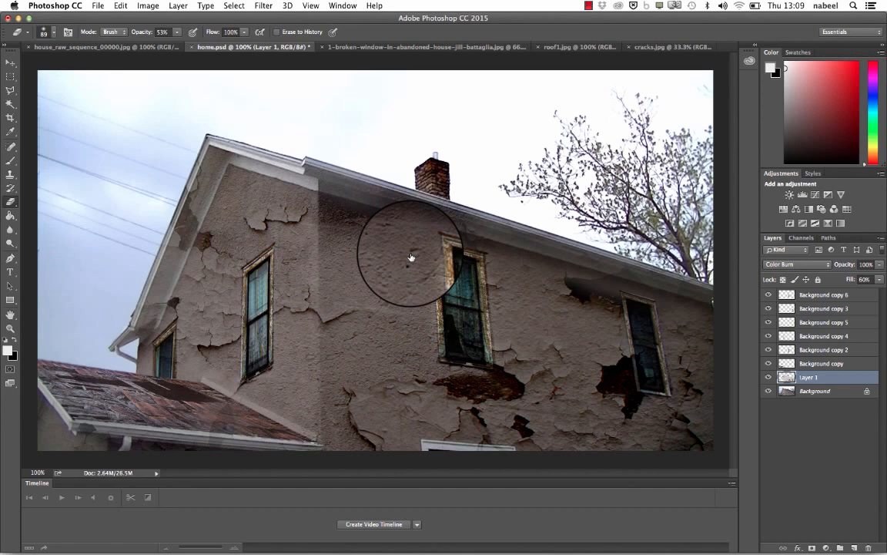
- Save the document as home.psd in Photoshop format with layers and maximum compatibility, replacing the existing file
{"action": "left_click", "coordinate": [97, 5]}
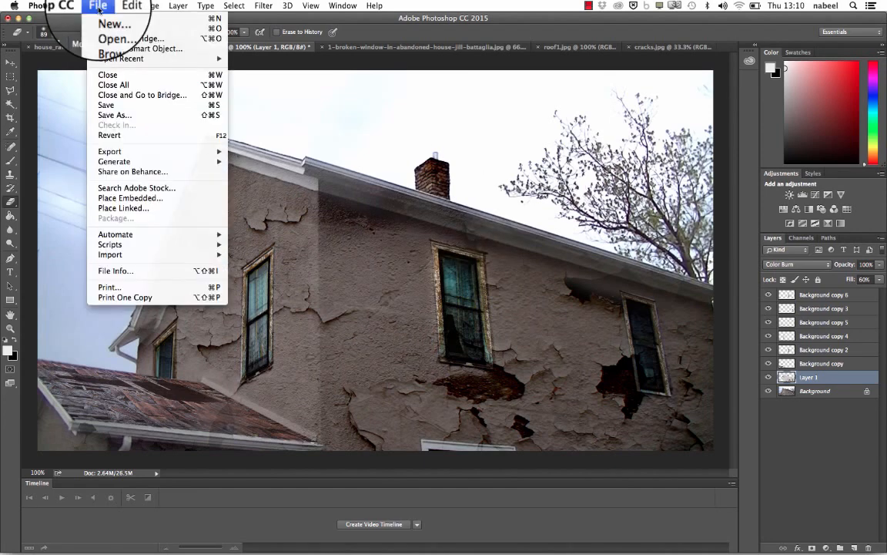
{"action": "left_click", "coordinate": [115, 115]}
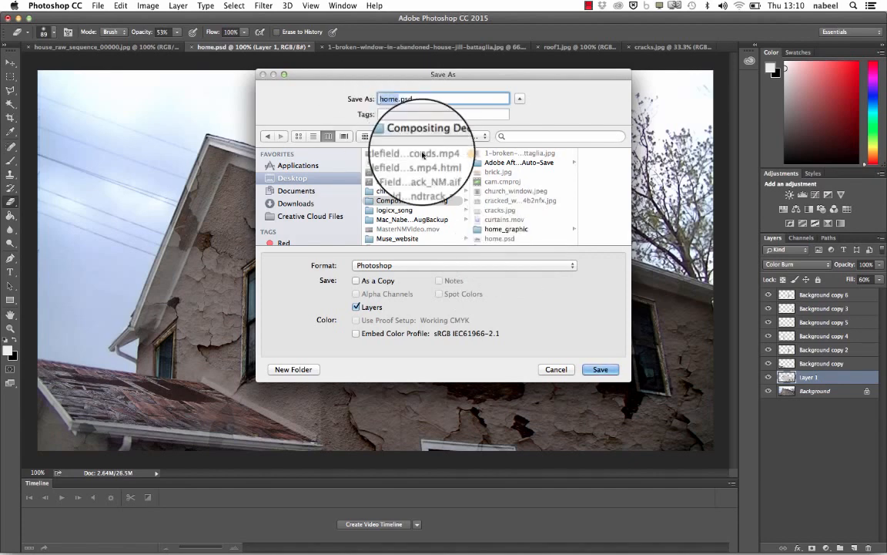
{"action": "left_click", "coordinate": [606, 371]}
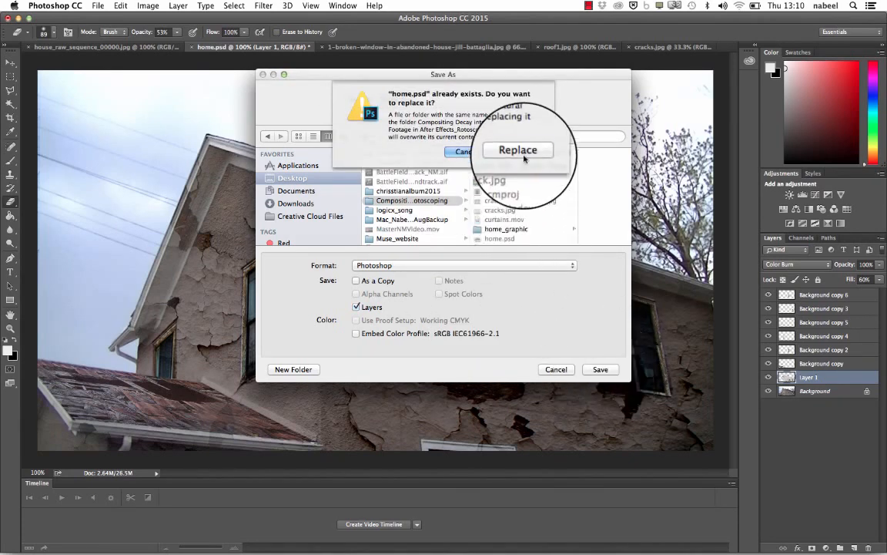
{"action": "left_click", "coordinate": [521, 145]}
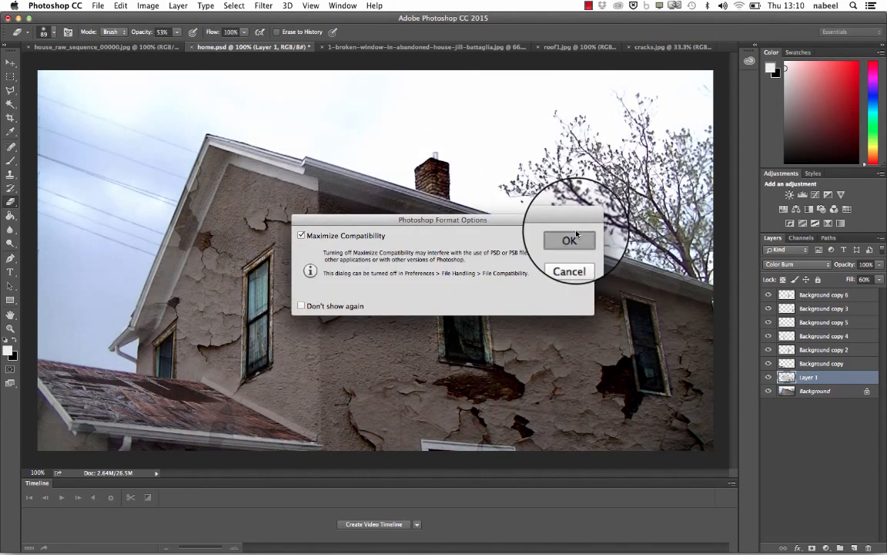
{"action": "left_click", "coordinate": [574, 234]}
- Switch to After Effects and preview the master composition from its start
{"action": "mouse_move", "coordinate": [701, 540]}
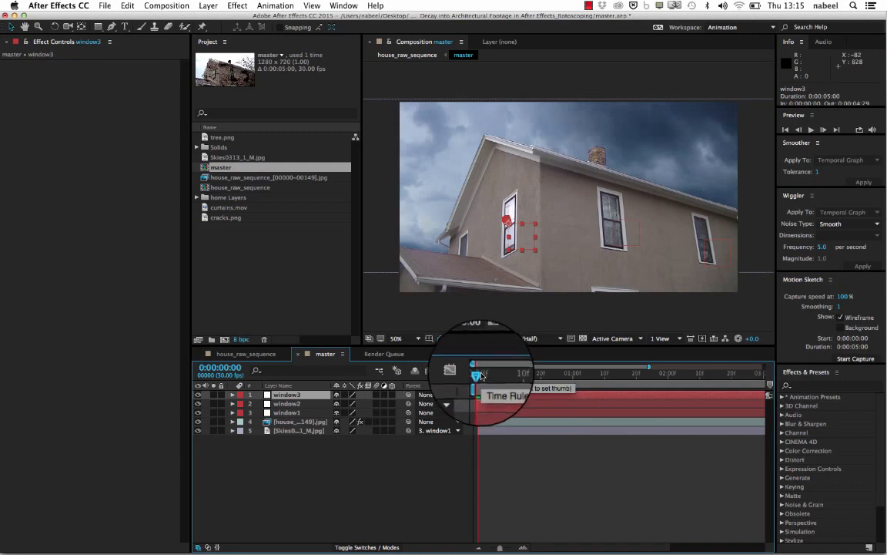
{"action": "left_click_drag", "start_coordinate": [482, 376], "coordinate": [397, 397]}
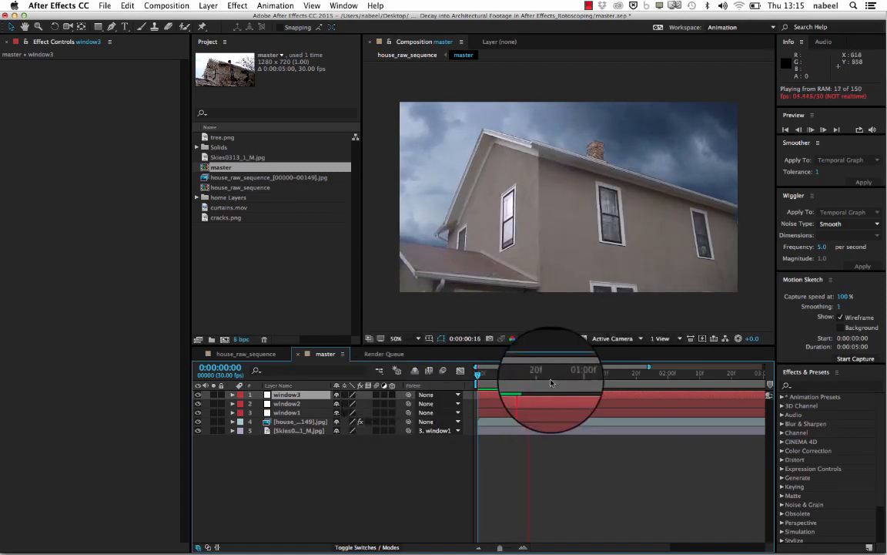
{"action": "key", "text": "space"}
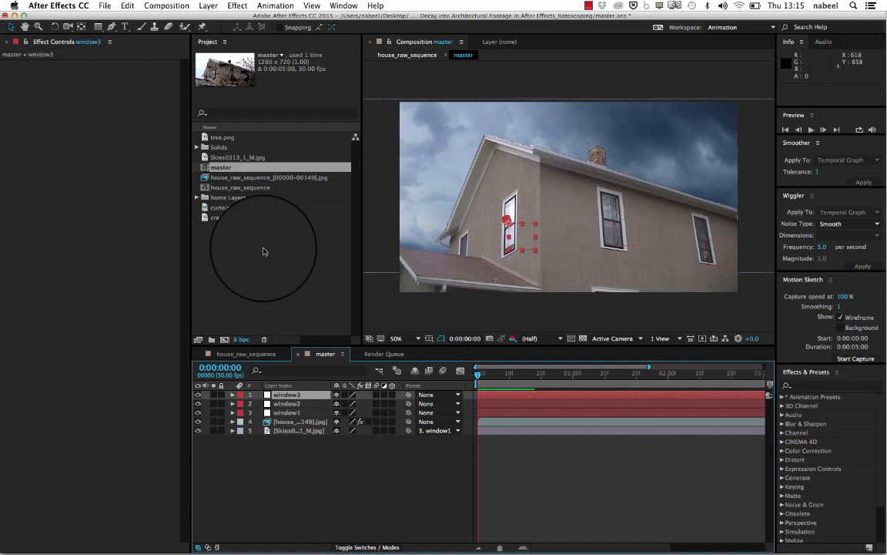
- Import home.psd into the project as a composition with editable layer styles, using the multiple-file import
{"action": "right_click", "coordinate": [263, 251]}
{"action": "mouse_move", "coordinate": [293, 299]}
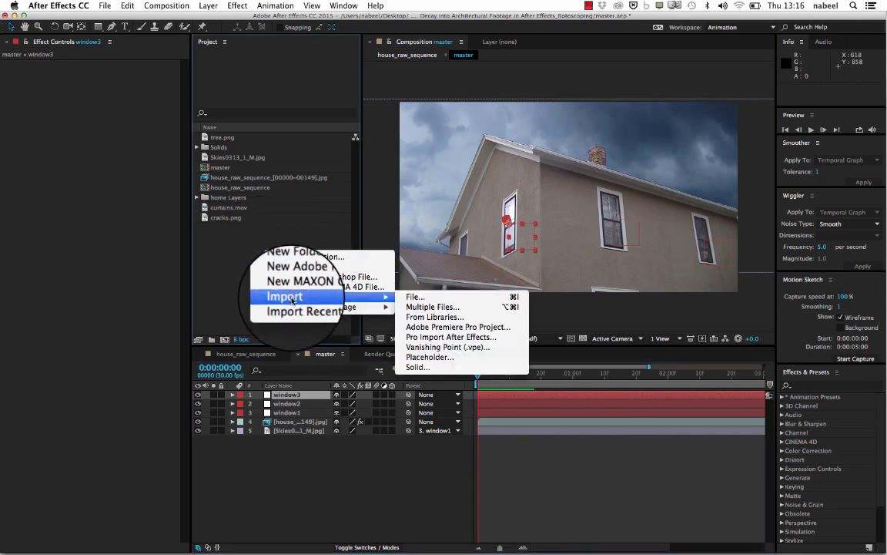
{"action": "left_click", "coordinate": [248, 253]}
{"action": "right_click", "coordinate": [248, 254]}
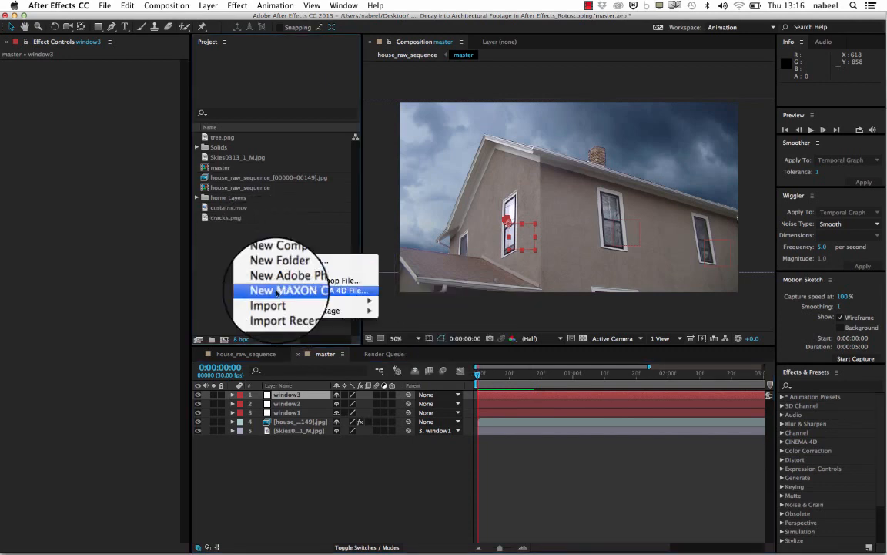
{"action": "mouse_move", "coordinate": [289, 303]}
{"action": "left_click", "coordinate": [414, 316]}
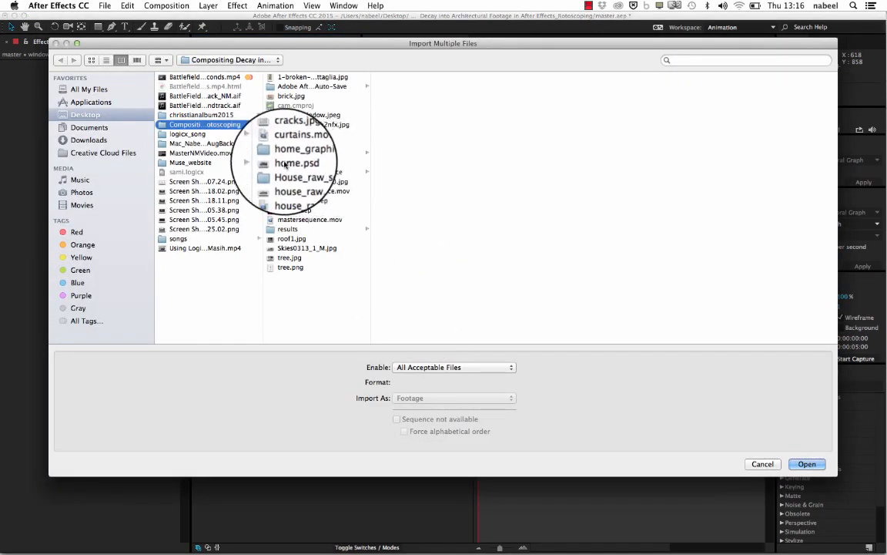
{"action": "left_click", "coordinate": [297, 162]}
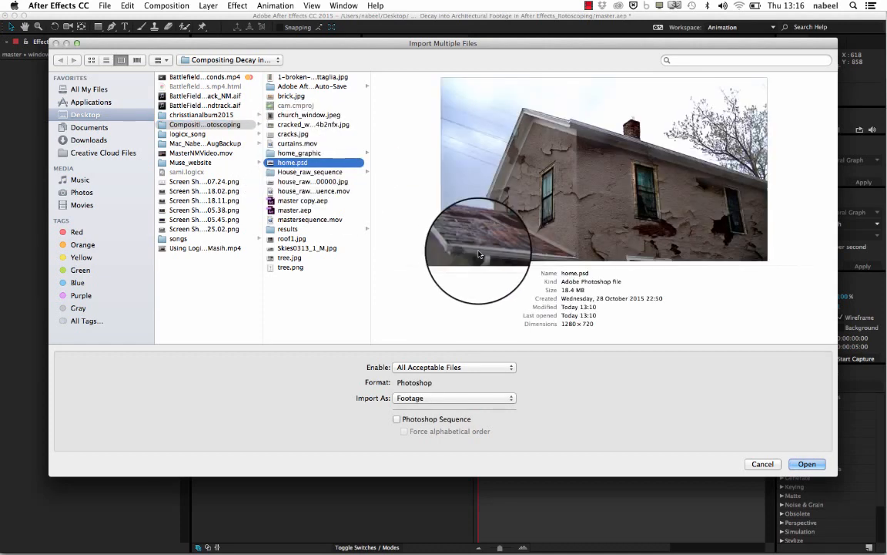
{"action": "left_click", "coordinate": [801, 467]}
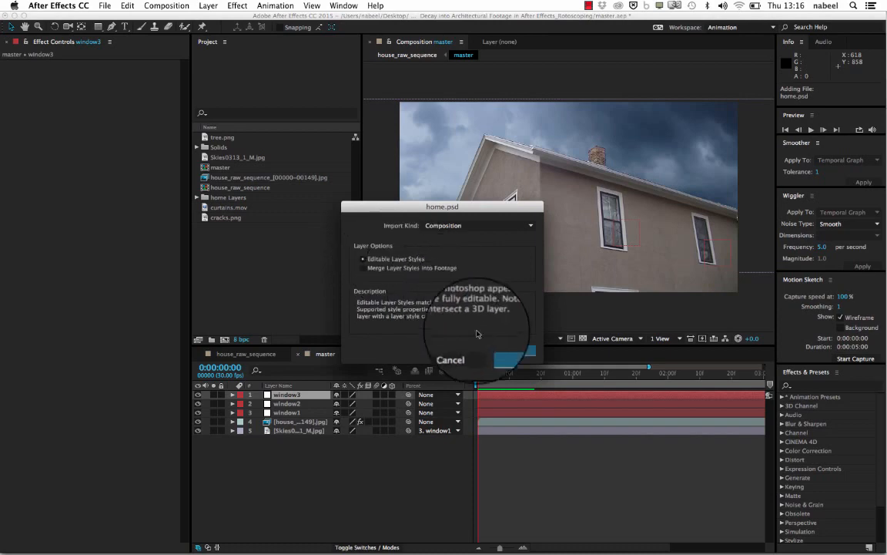
{"action": "left_click", "coordinate": [504, 352]}
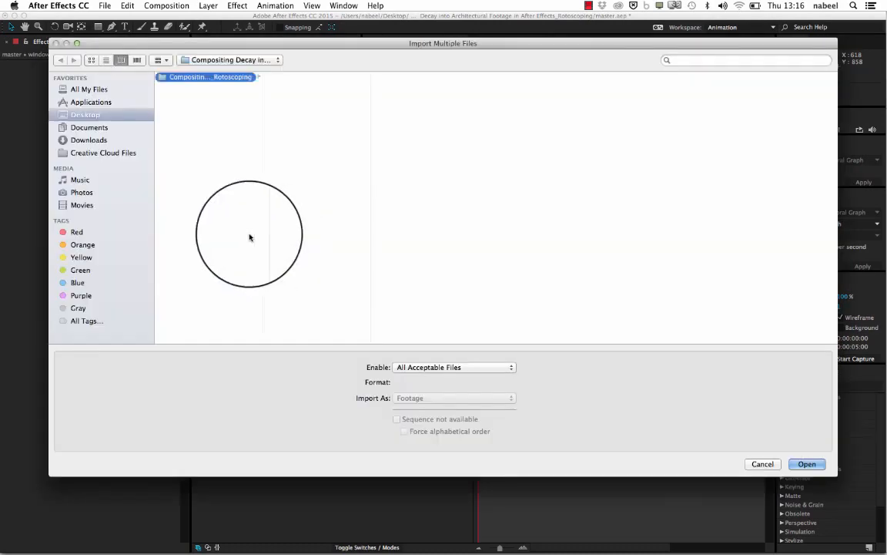
- Close the reopened import dialog, open the home composition, and hide only its Background layer, keeping all window, roof and crack layers visible
{"action": "left_click", "coordinate": [752, 465]}
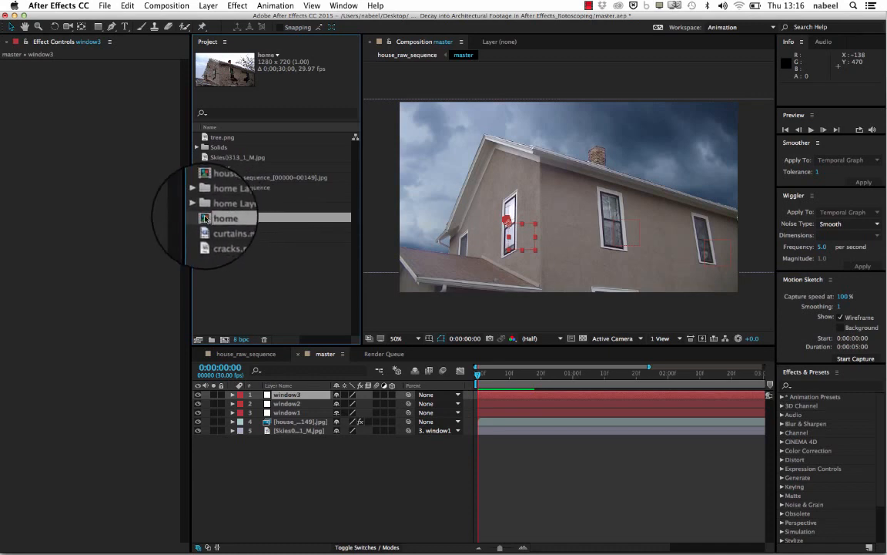
{"action": "double_click", "coordinate": [204, 218]}
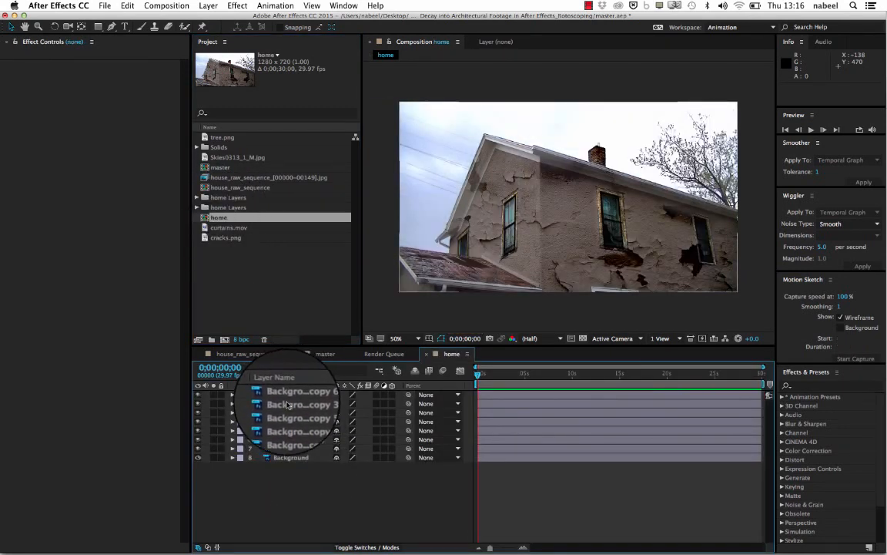
{"action": "left_click", "coordinate": [199, 406]}
{"action": "left_click", "coordinate": [199, 414]}
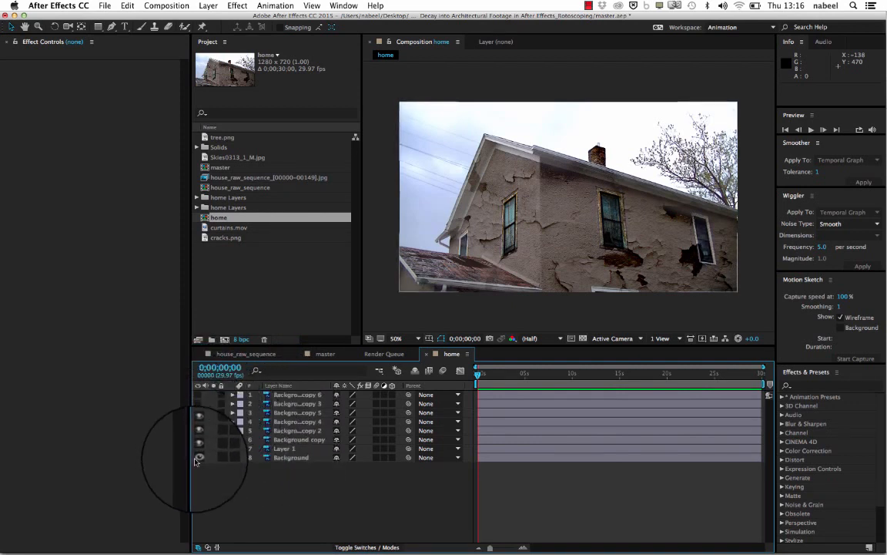
{"action": "left_click", "coordinate": [198, 458]}
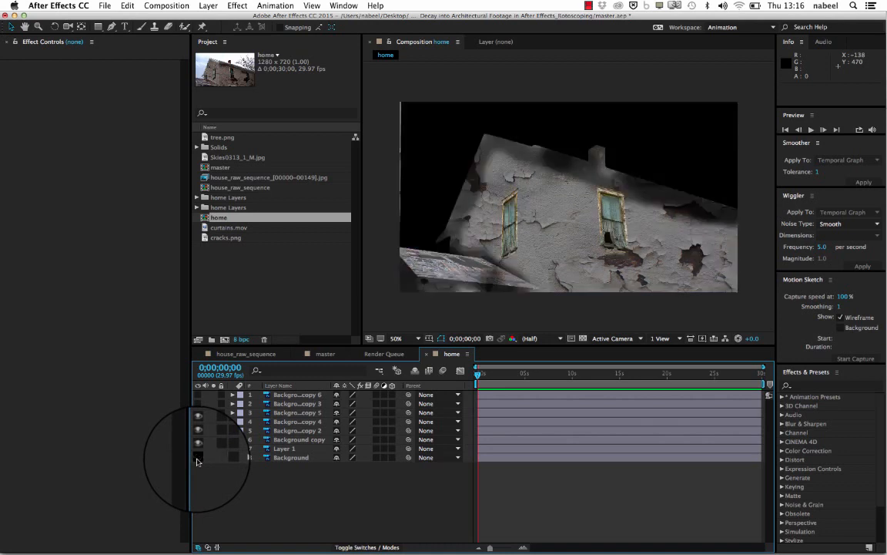
{"action": "left_click", "coordinate": [198, 403]}
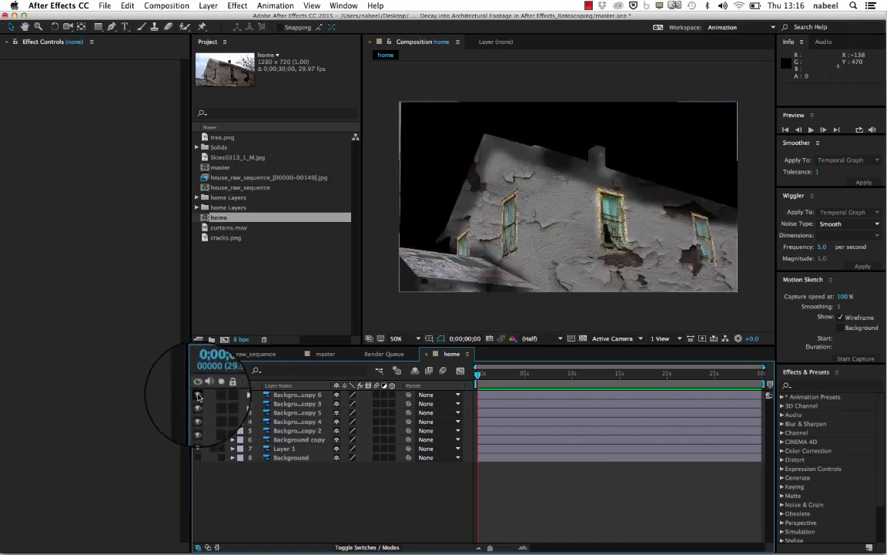
{"action": "left_click", "coordinate": [198, 395]}
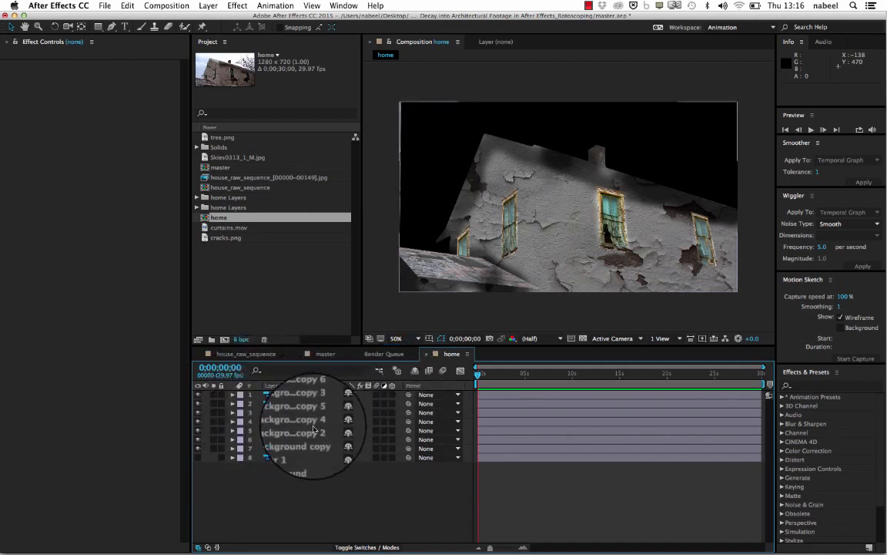
{"action": "left_click", "coordinate": [198, 458]}
{"action": "left_click", "coordinate": [198, 458]}
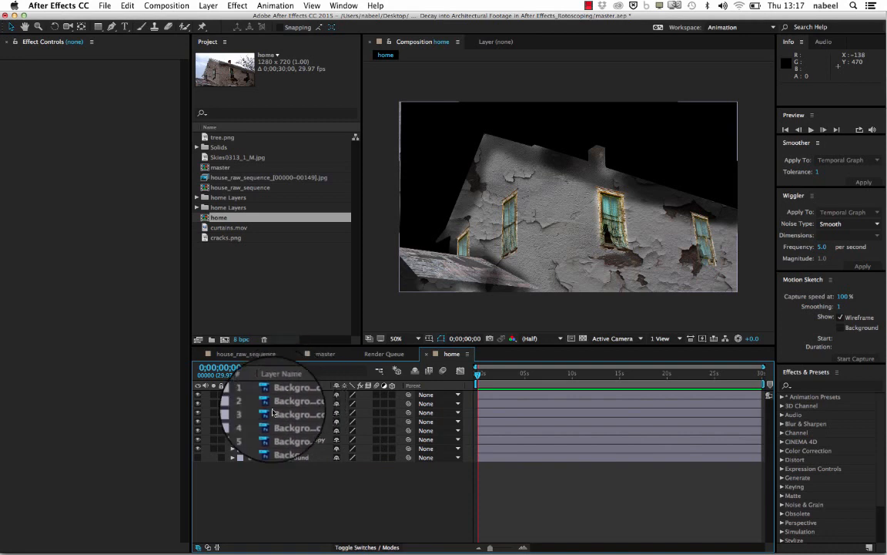
- Copy the seven decay layers in the home composition, from Background copy 6 through Layer 1, leaving out the Background layer
{"action": "left_click", "coordinate": [316, 353]}
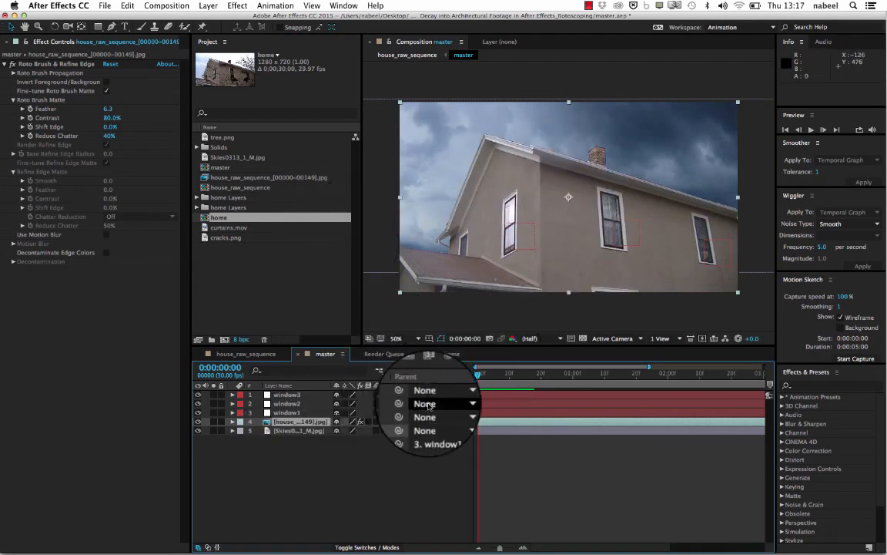
{"action": "left_click", "coordinate": [462, 355]}
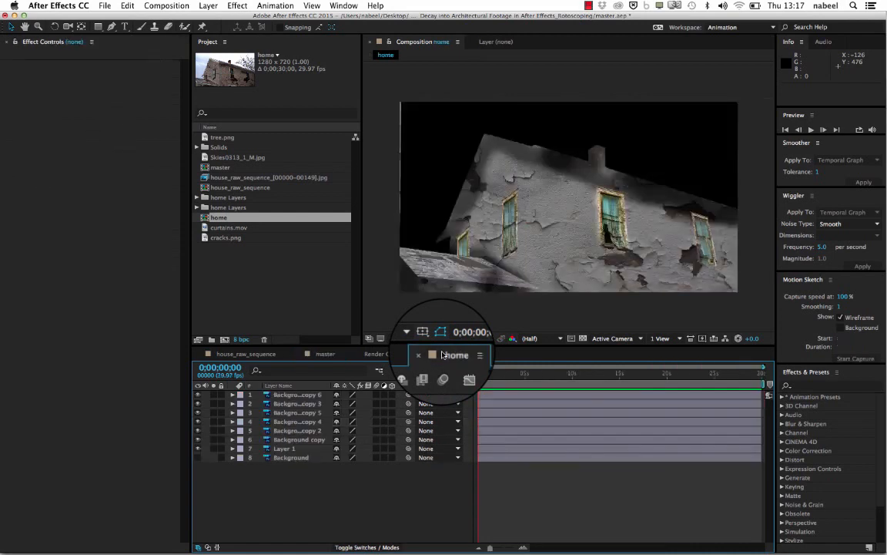
{"action": "left_click", "coordinate": [299, 397]}
{"action": "left_click", "coordinate": [298, 405]}
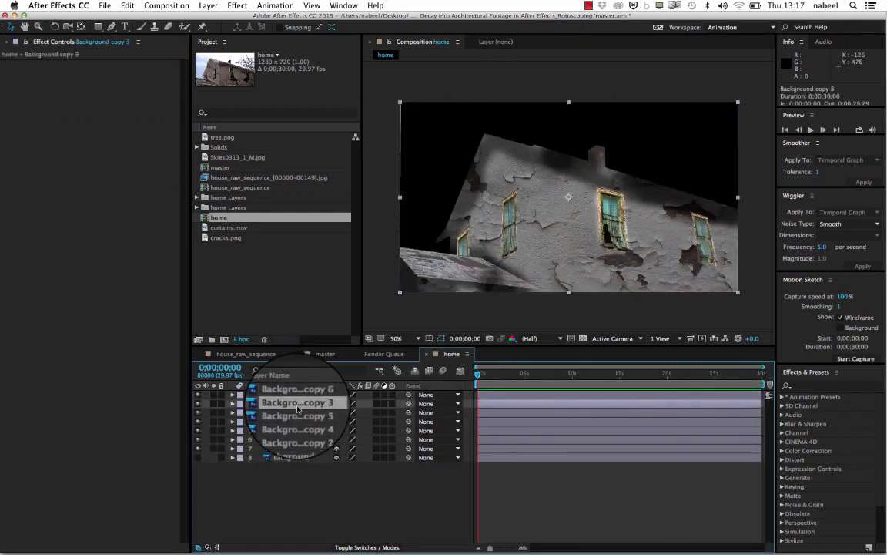
{"action": "left_click", "coordinate": [294, 422]}
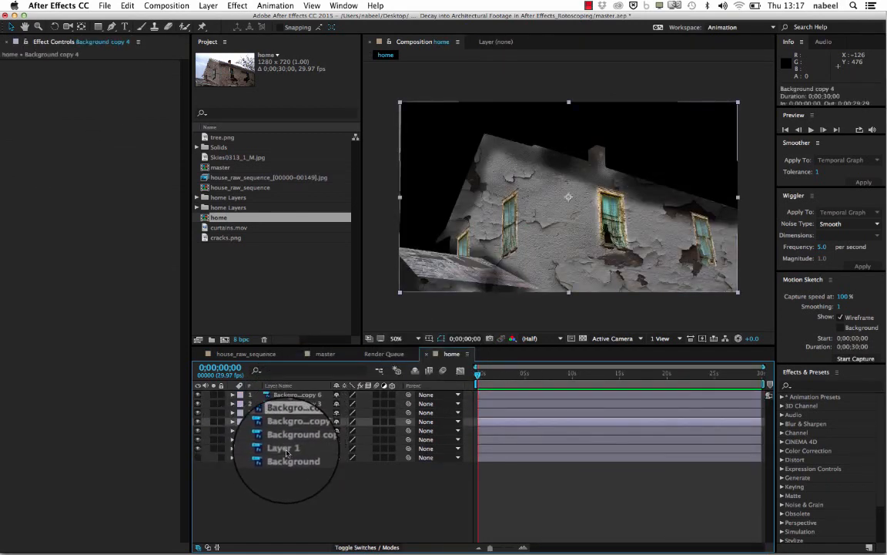
{"action": "left_click", "coordinate": [285, 448]}
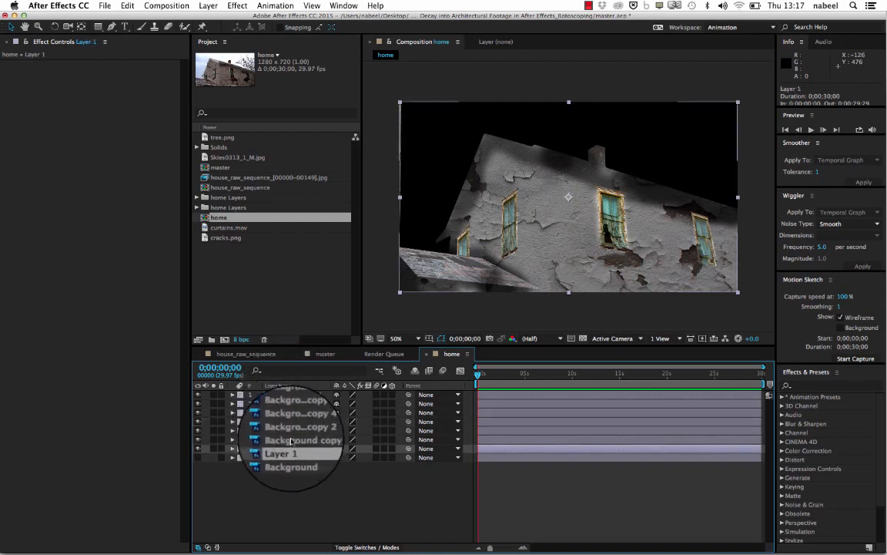
{"action": "left_click", "coordinate": [293, 397], "text": "shift"}
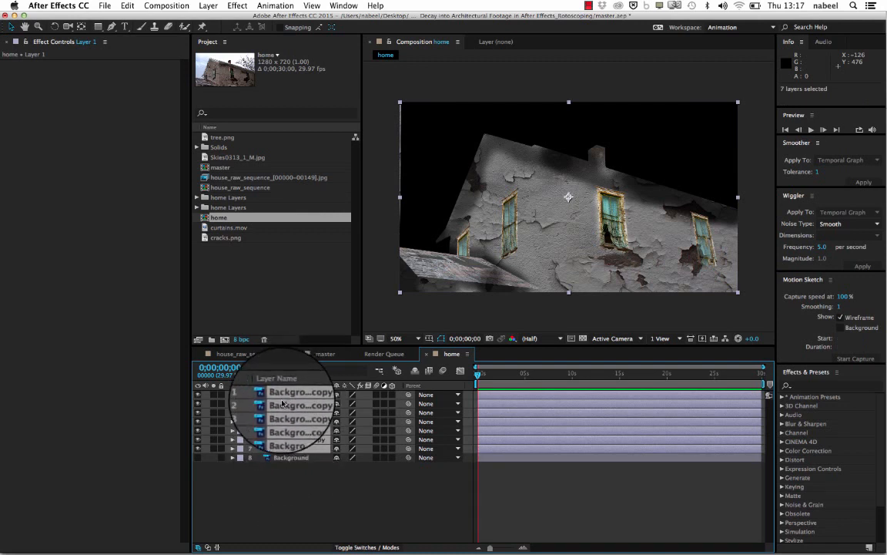
- Paste the copied decay layers into the master composition, directly above the house image sequence and below the window nulls
{"action": "left_click", "coordinate": [324, 355]}
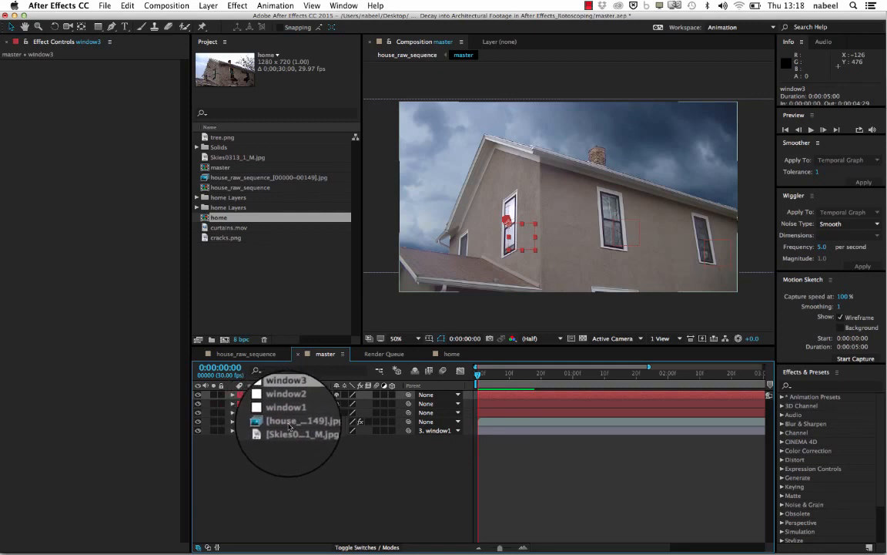
{"action": "left_click", "coordinate": [288, 422]}
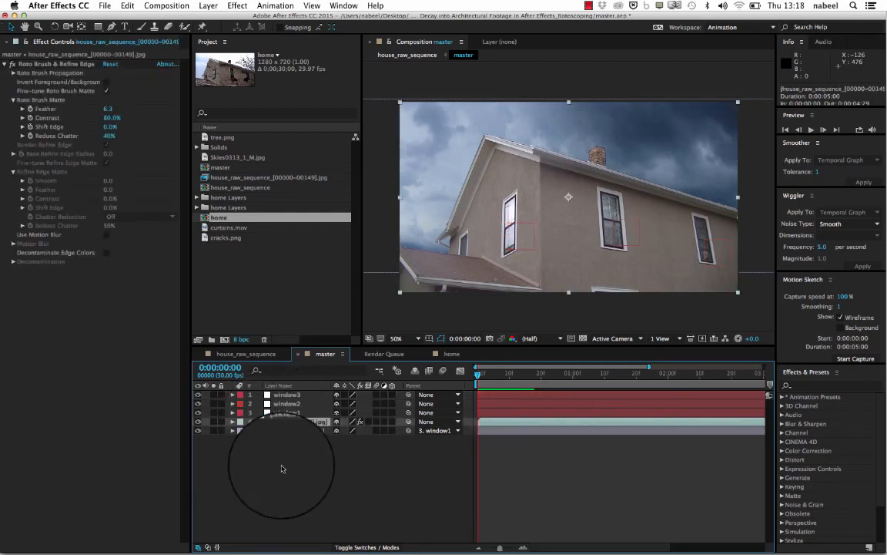
{"action": "left_click", "coordinate": [198, 422]}
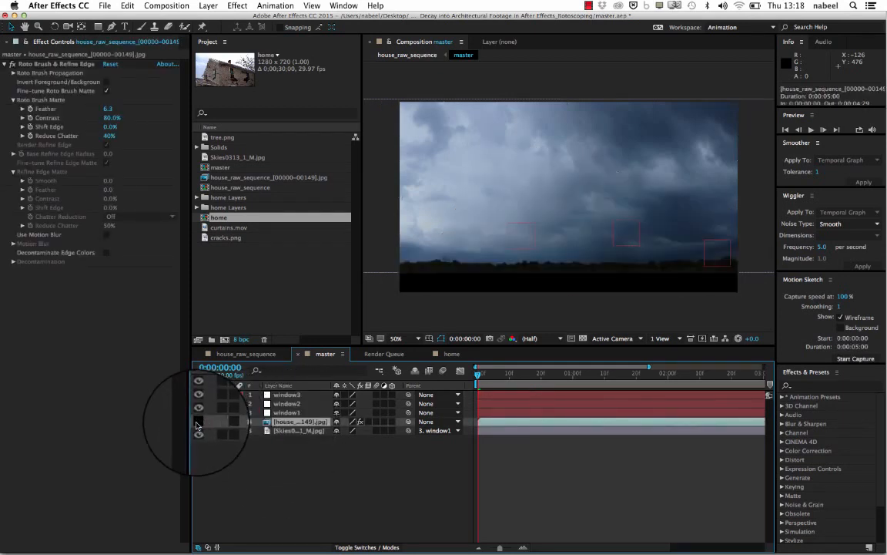
{"action": "left_click", "coordinate": [198, 422]}
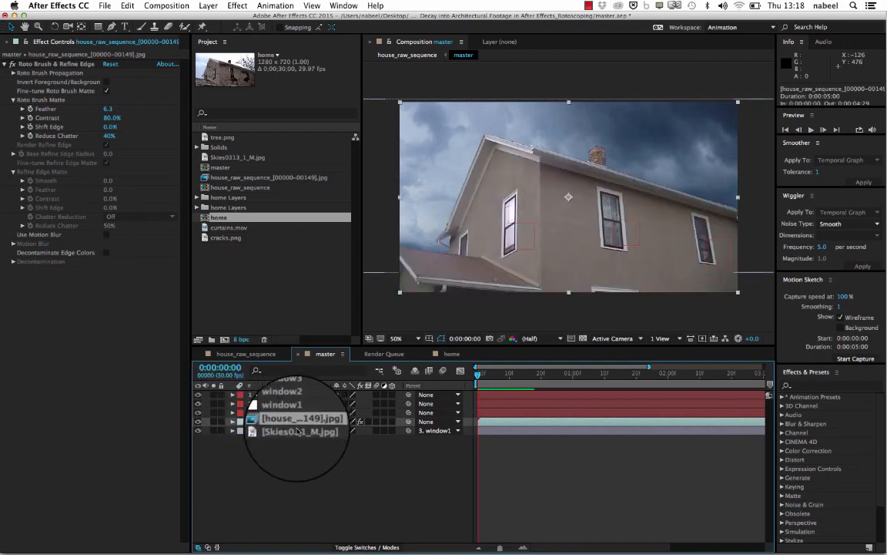
{"action": "key", "text": "super+v"}
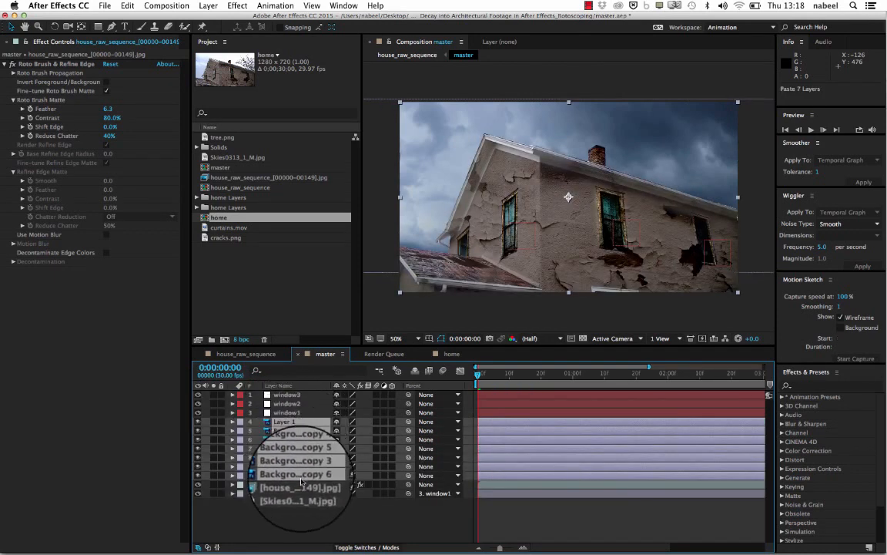
- Check the master composite with the house footage hidden and shown, and compare its pasted layers with those in the home composition
{"action": "left_click", "coordinate": [270, 485]}
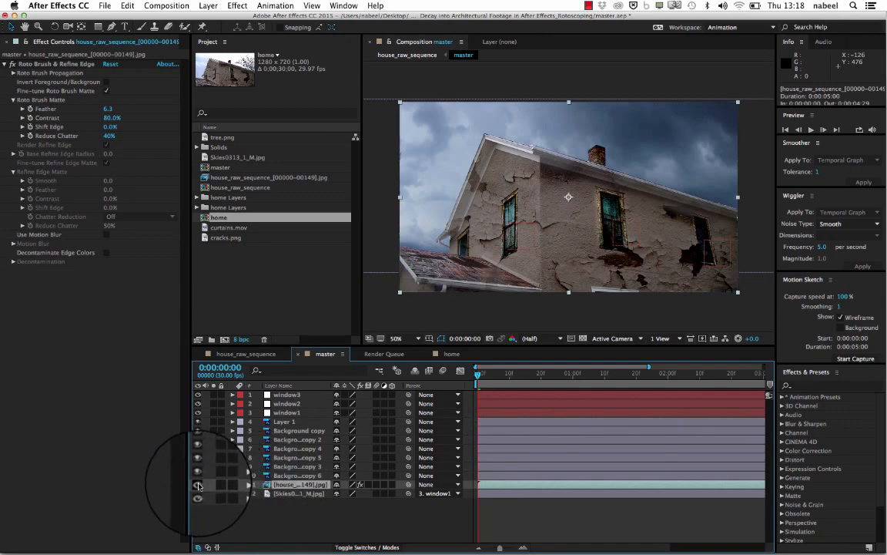
{"action": "left_click", "coordinate": [198, 486]}
{"action": "left_click", "coordinate": [198, 485]}
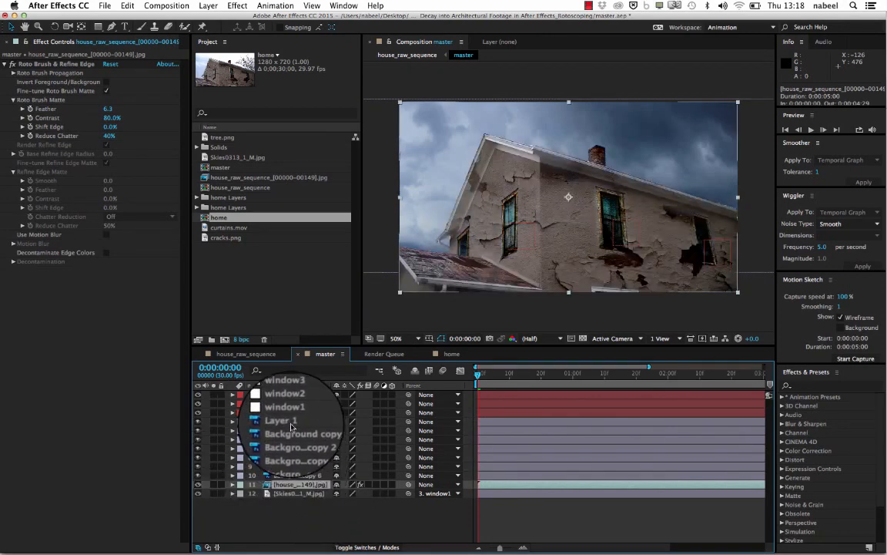
{"action": "left_click", "coordinate": [285, 421]}
{"action": "left_click", "coordinate": [297, 466]}
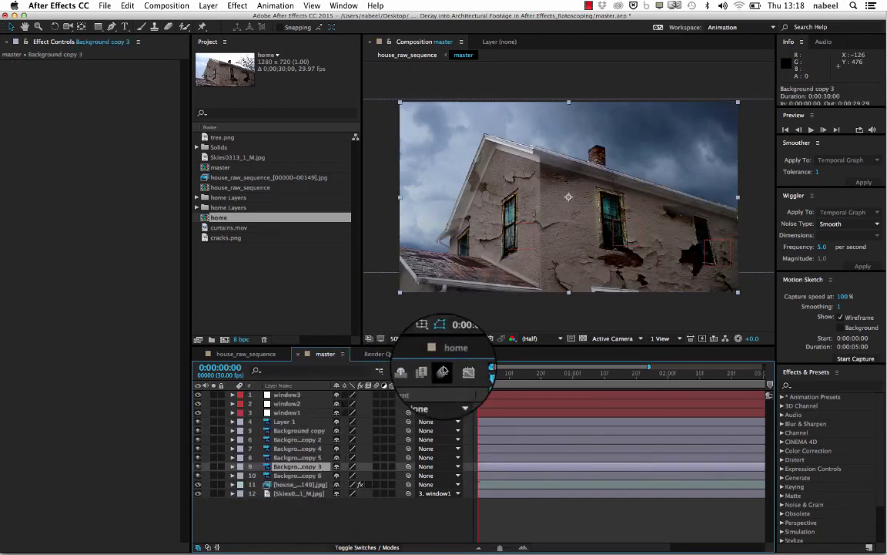
{"action": "left_click", "coordinate": [448, 354]}
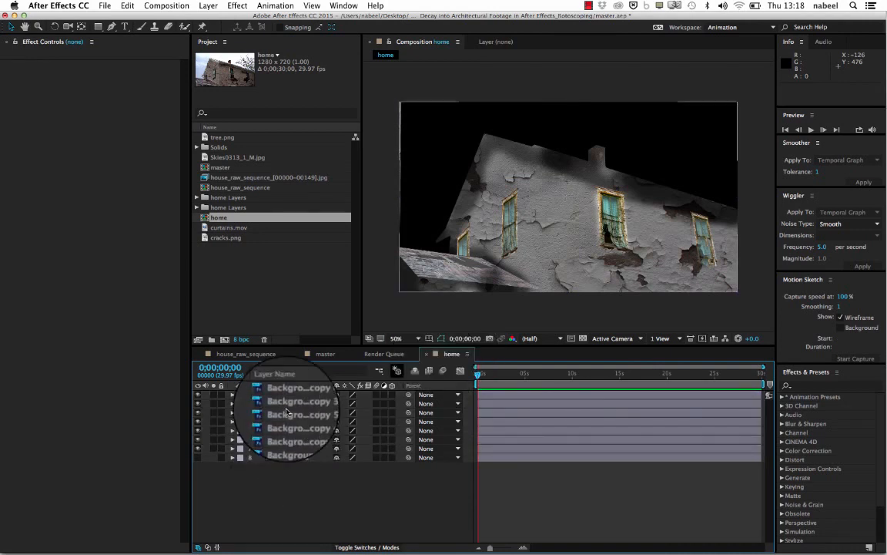
{"action": "left_click", "coordinate": [322, 353]}
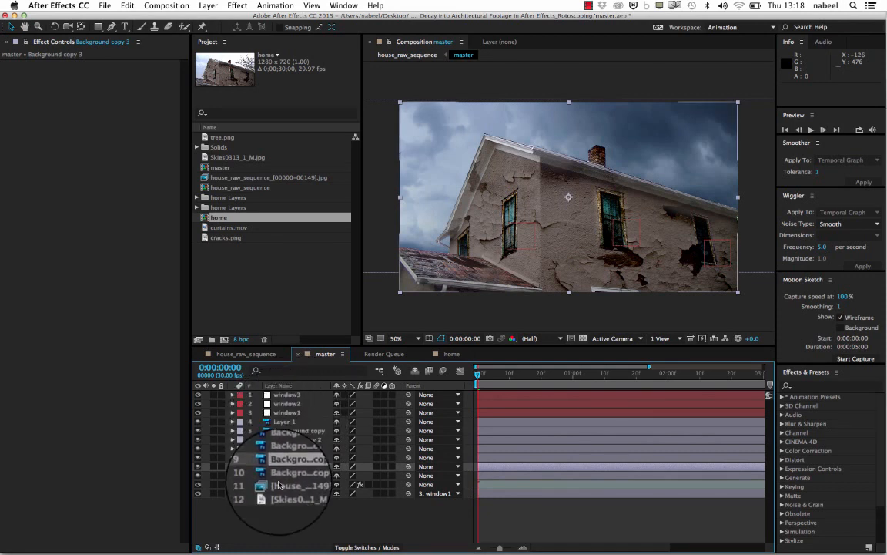
- Pre-compose the seven decay layers in the home composition as house_effect, moving all attributes into the new composition
{"action": "left_click", "coordinate": [452, 353]}
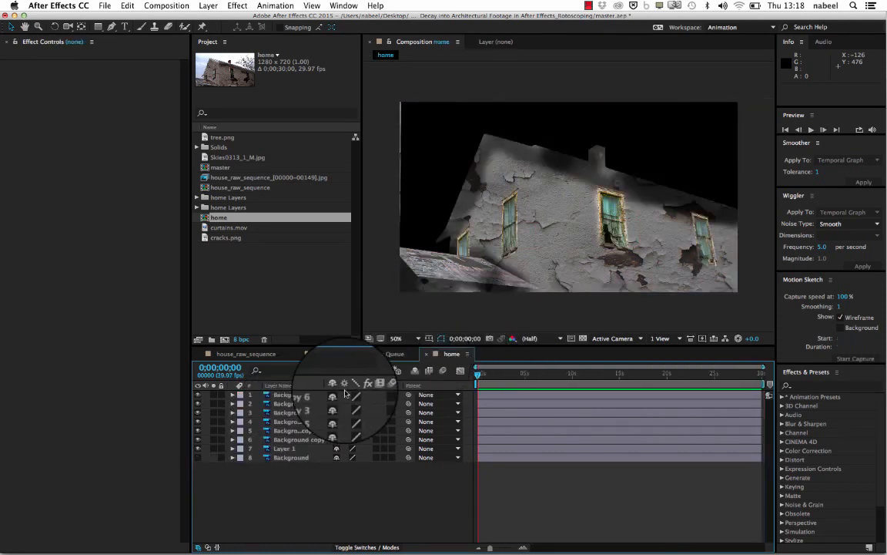
{"action": "left_click", "coordinate": [285, 453], "text": "shift"}
{"action": "right_click", "coordinate": [296, 432]}
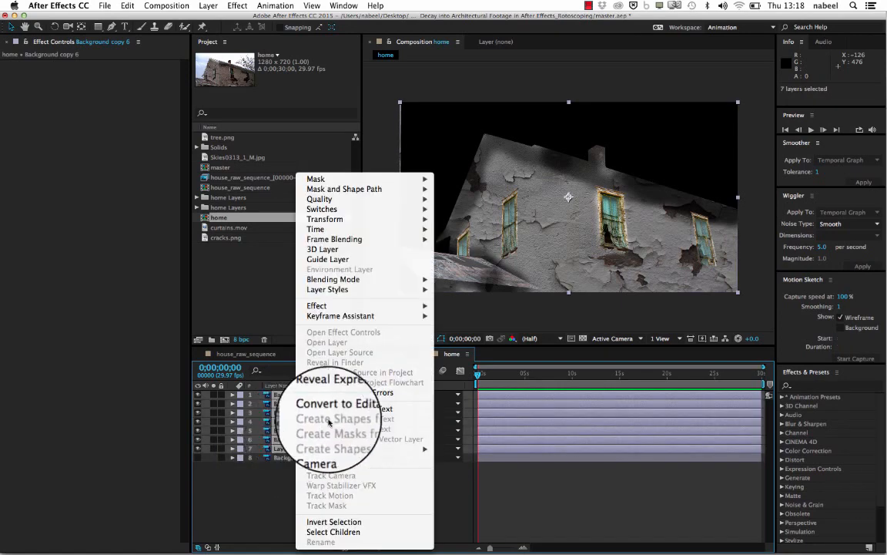
{"action": "left_click", "coordinate": [339, 458]}
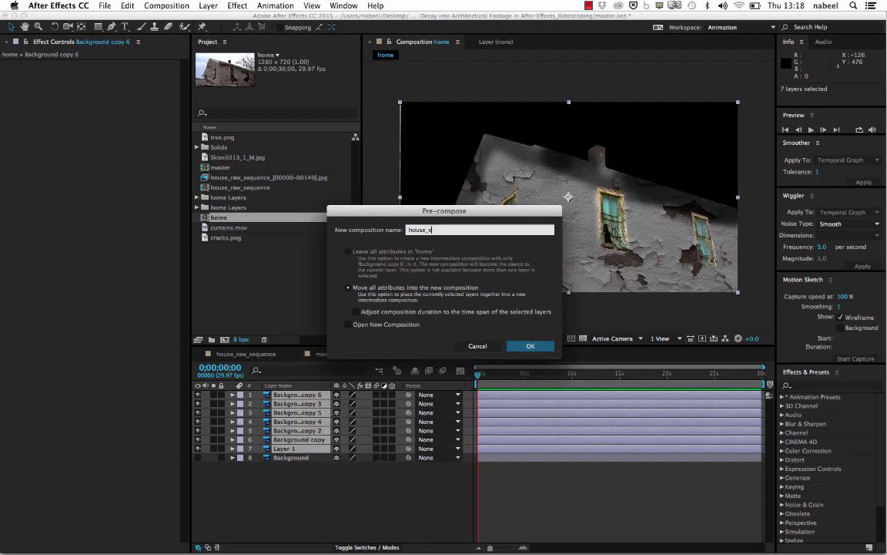
{"action": "key", "text": "Return"}
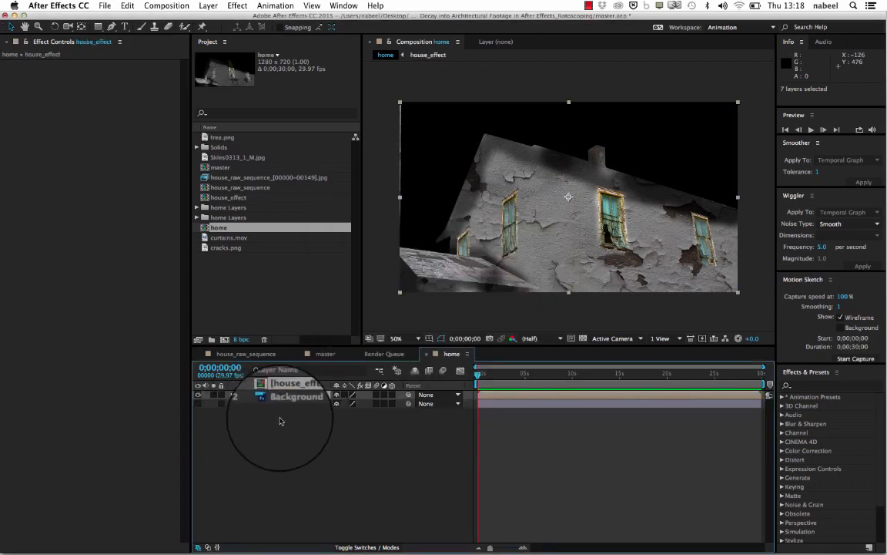
- Inspect the pasted decay layers in the master composition by toggling the window layers off and on, and scrub the first frames
{"action": "left_click", "coordinate": [323, 356]}
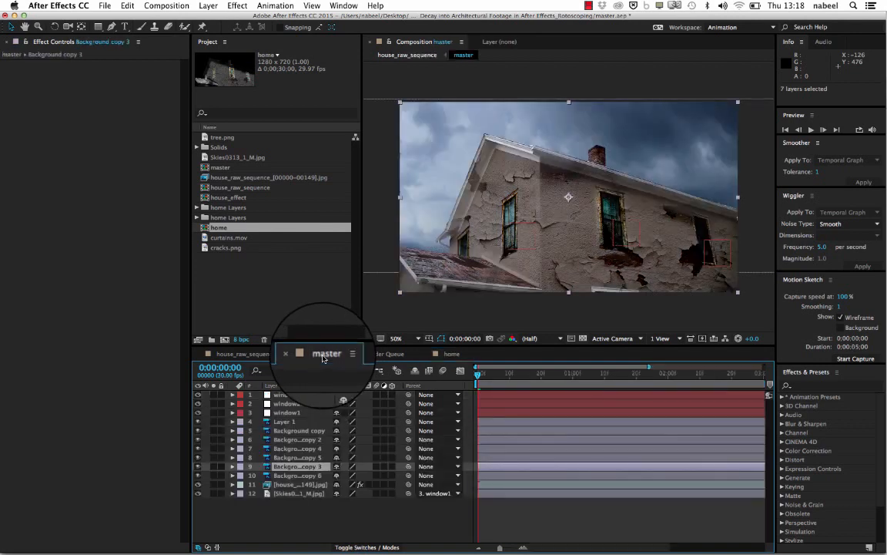
{"action": "left_click", "coordinate": [285, 439]}
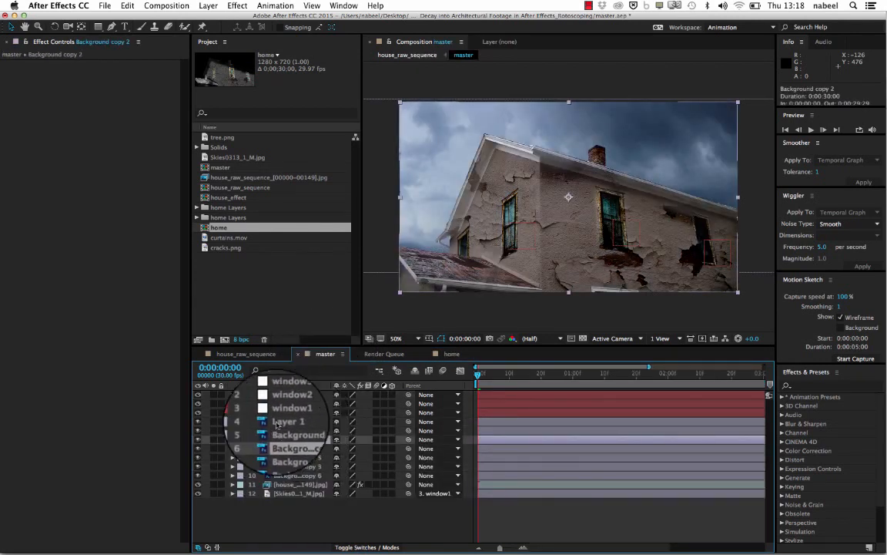
{"action": "left_click", "coordinate": [294, 432]}
{"action": "left_click", "coordinate": [294, 458]}
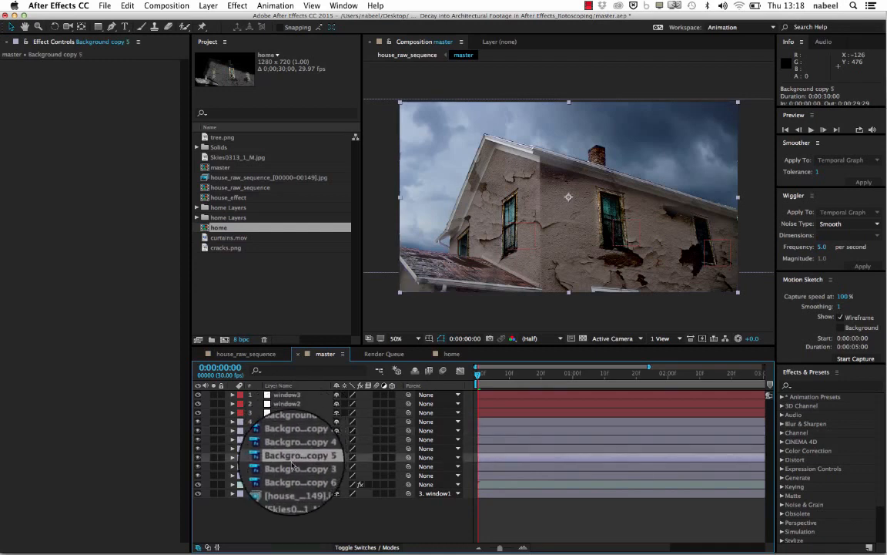
{"action": "left_click", "coordinate": [294, 475]}
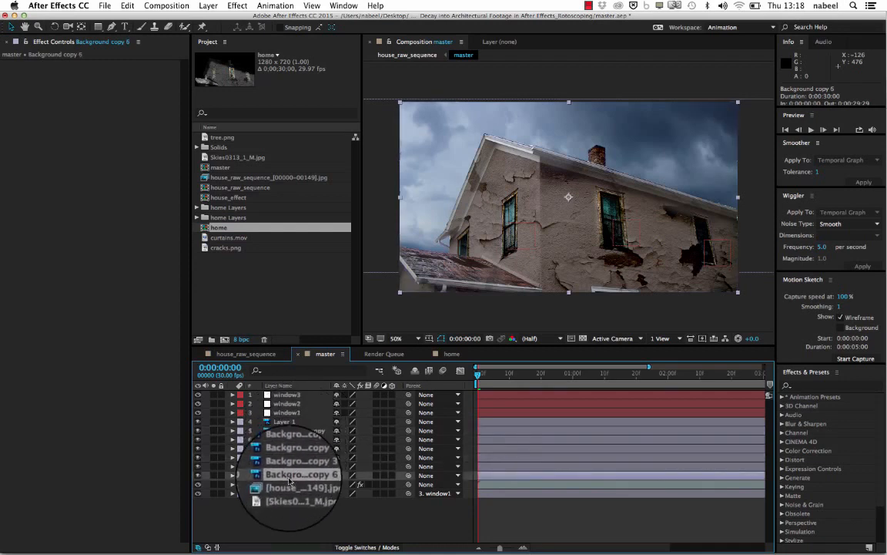
{"action": "left_click", "coordinate": [198, 458]}
{"action": "left_click", "coordinate": [197, 452]}
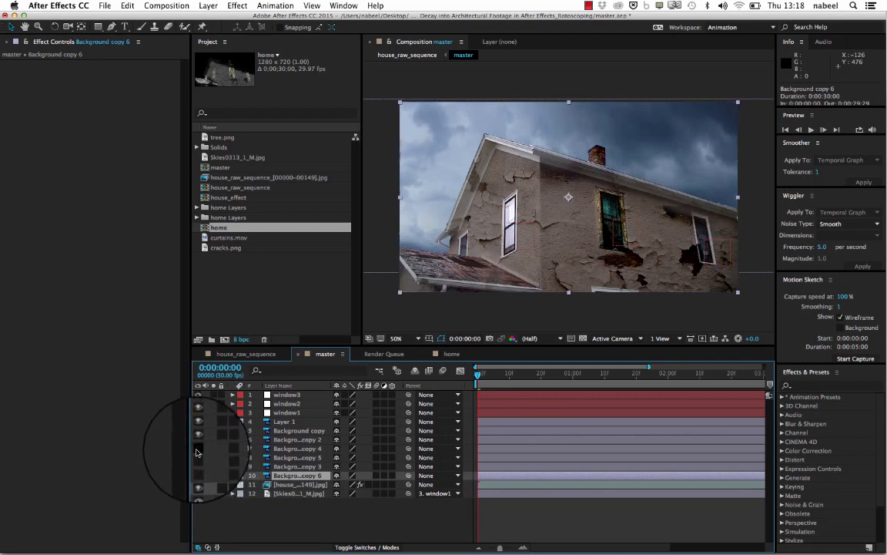
{"action": "left_click", "coordinate": [198, 450]}
{"action": "left_click", "coordinate": [198, 458]}
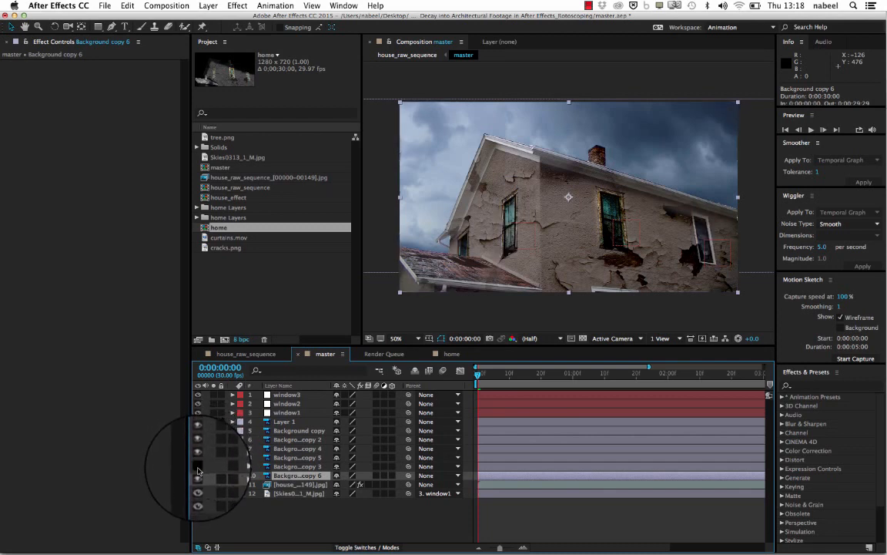
{"action": "left_click", "coordinate": [197, 467]}
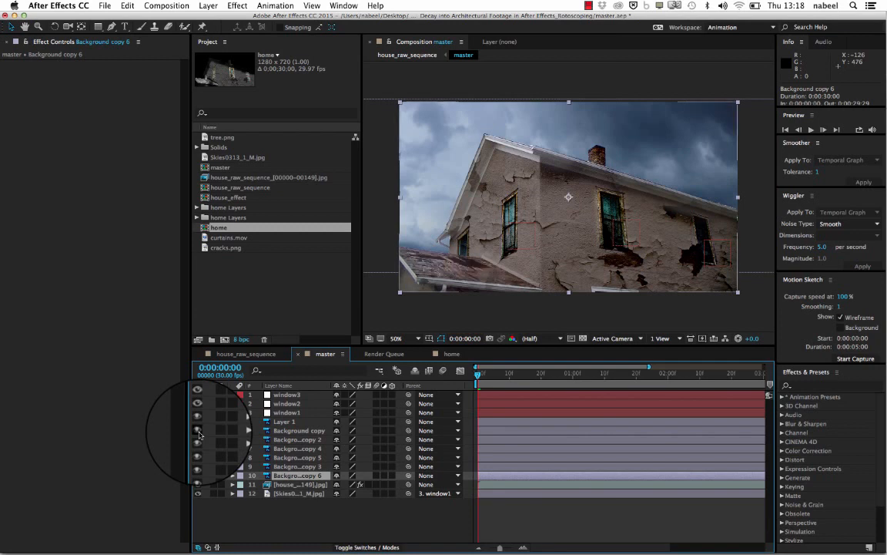
{"action": "left_click_drag", "start_coordinate": [479, 376], "coordinate": [455, 376]}
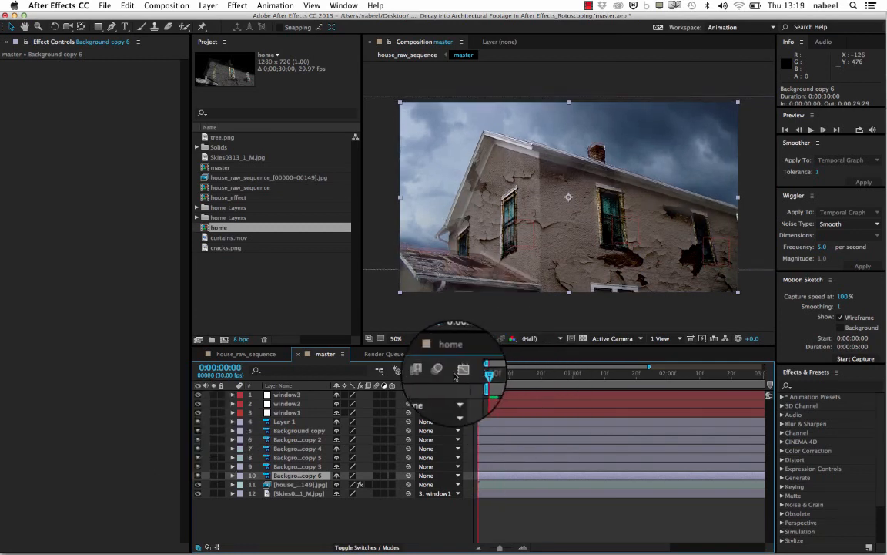
- Play and scrub the master composition, and toggle Layer 1 off and on to check how the decay layers follow the footage
{"action": "key", "text": "space"}
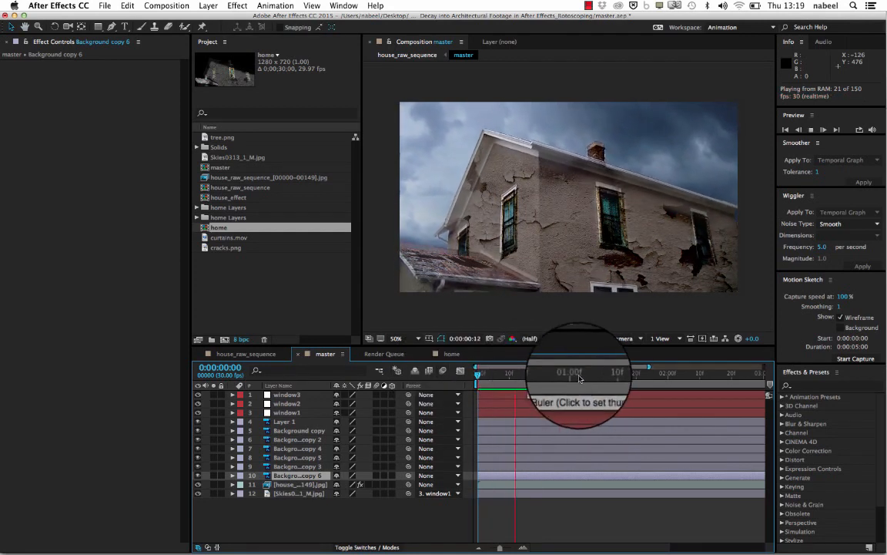
{"action": "key", "text": "space"}
{"action": "mouse_move", "coordinate": [527, 379]}
{"action": "left_mouse_down"}
{"action": "mouse_move", "coordinate": [478, 382]}
{"action": "mouse_move", "coordinate": [674, 368]}
{"action": "mouse_move", "coordinate": [391, 370]}
{"action": "mouse_move", "coordinate": [713, 367]}
{"action": "mouse_move", "coordinate": [519, 370]}
{"action": "left_mouse_up"}
{"action": "left_click_drag", "start_coordinate": [596, 372], "coordinate": [367, 385]}
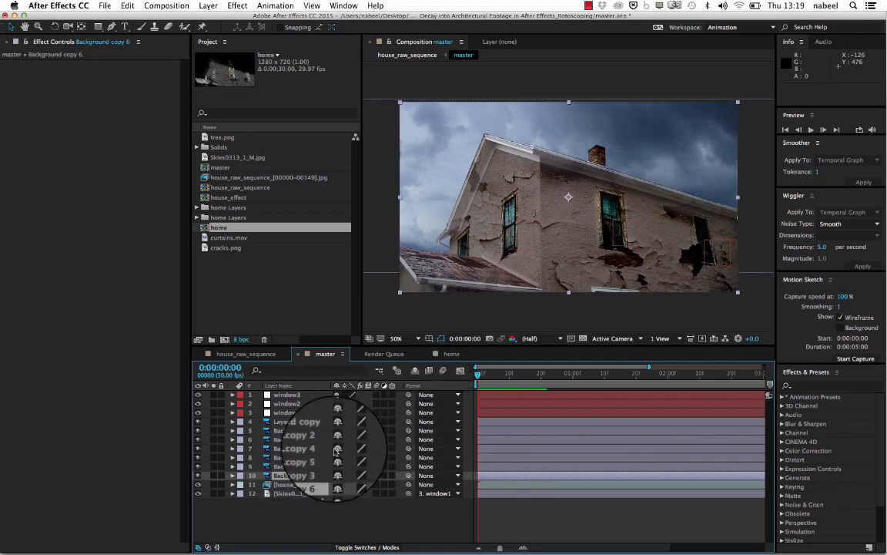
{"action": "left_click", "coordinate": [285, 421]}
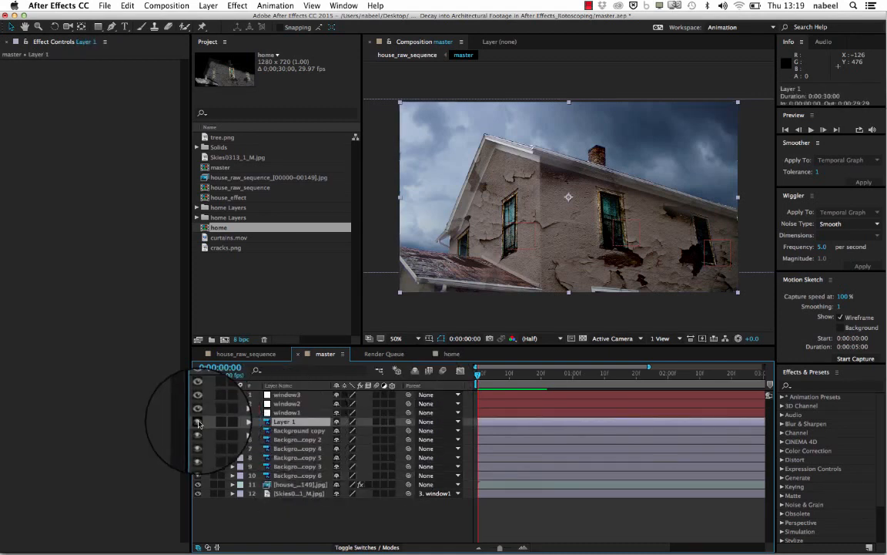
{"action": "left_click", "coordinate": [198, 421]}
{"action": "left_click", "coordinate": [198, 421]}
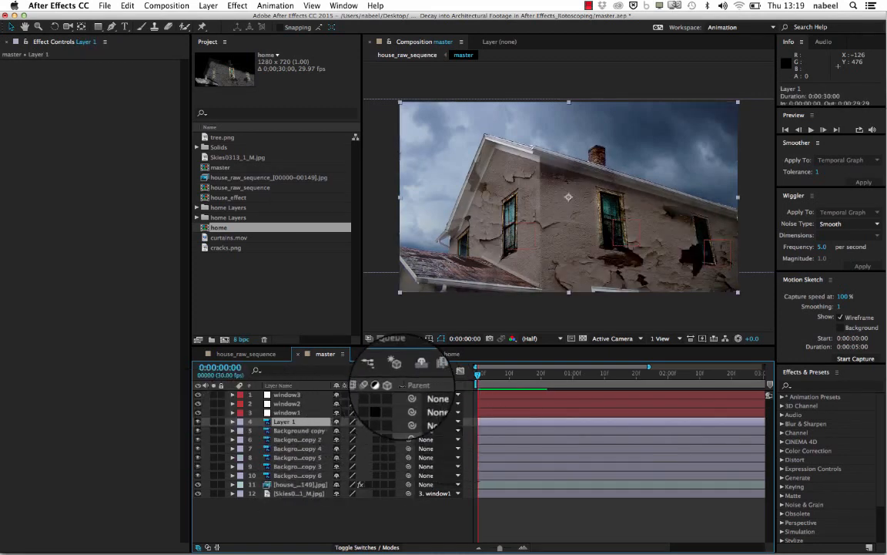
- Parent window3 to Layer 1, window2 to Background copy and window1 to Background copy 2, and preview the composition
{"action": "left_click_drag", "start_coordinate": [409, 395], "coordinate": [321, 422]}
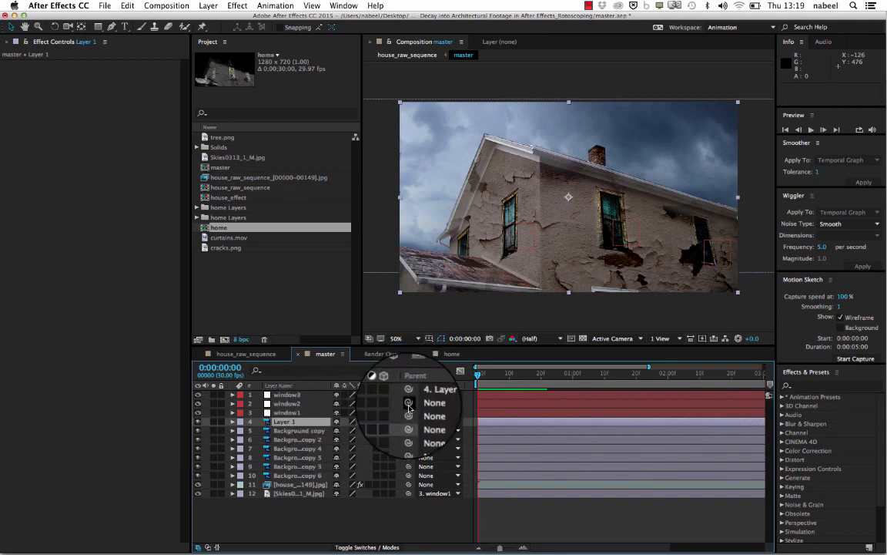
{"action": "left_click_drag", "start_coordinate": [408, 403], "coordinate": [328, 431]}
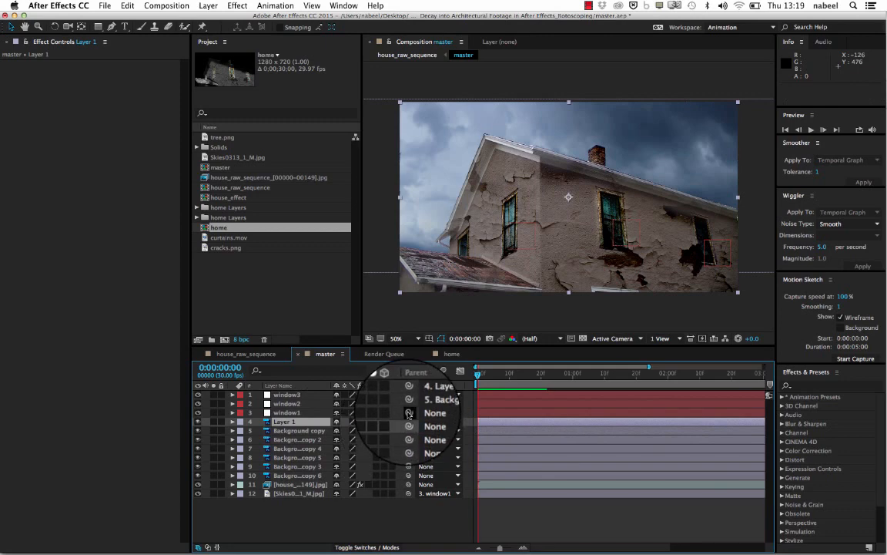
{"action": "left_click_drag", "start_coordinate": [409, 412], "coordinate": [305, 443]}
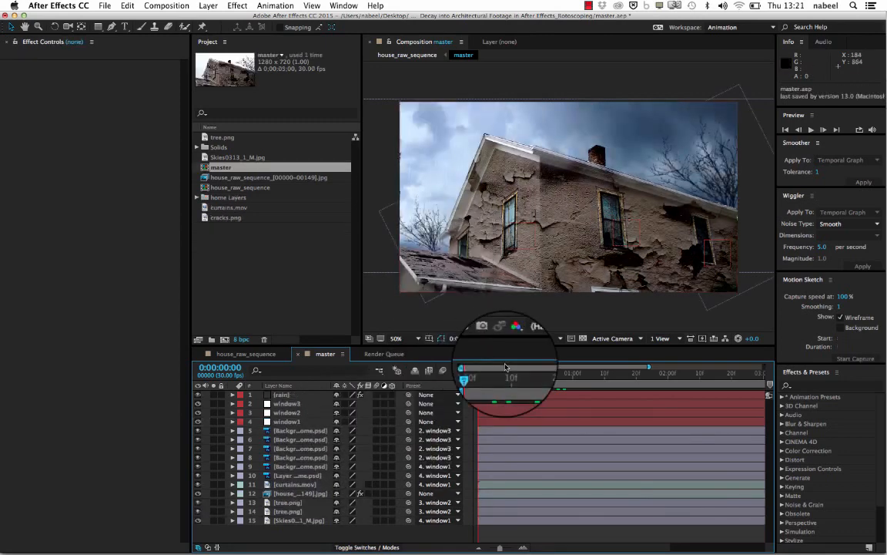
{"action": "key", "text": "space"}
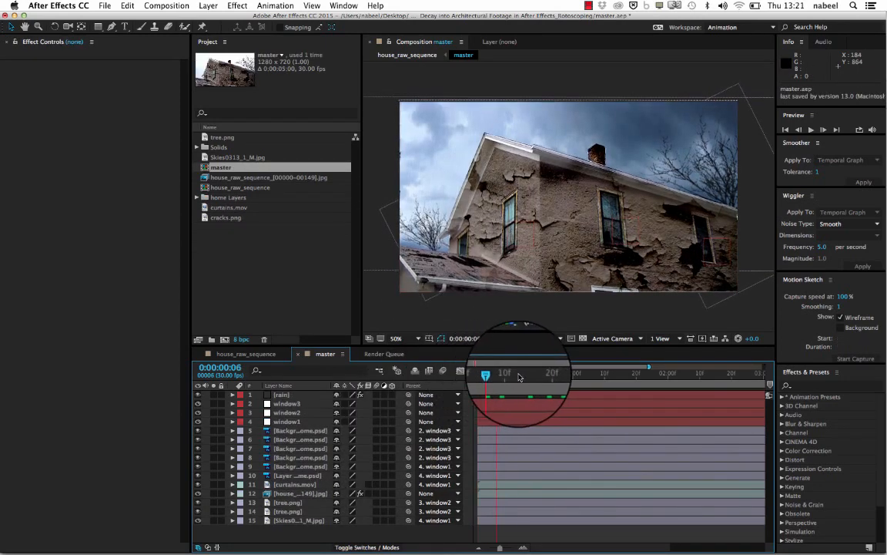
- Hide the rain layer, toggle the tree.png layers off and on, and scrub the first frames to check the trees
{"action": "left_click", "coordinate": [198, 395]}
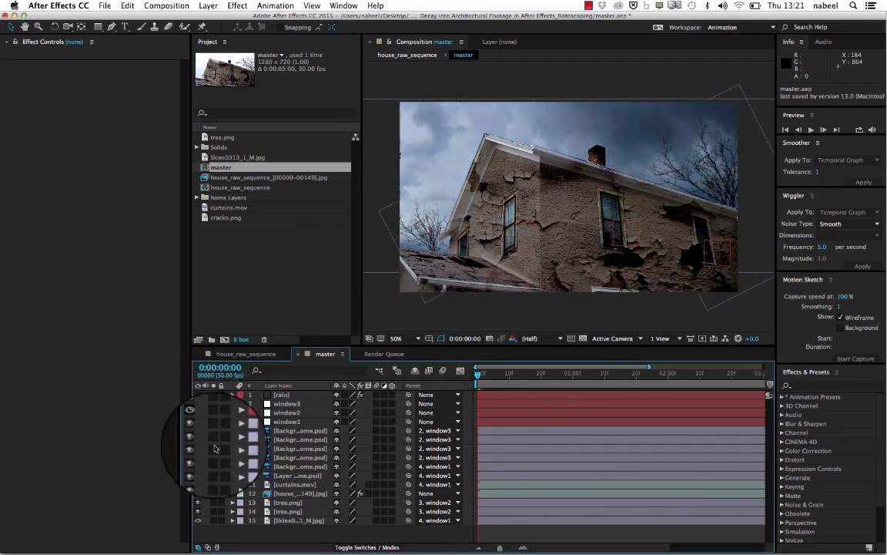
{"action": "left_click", "coordinate": [198, 520]}
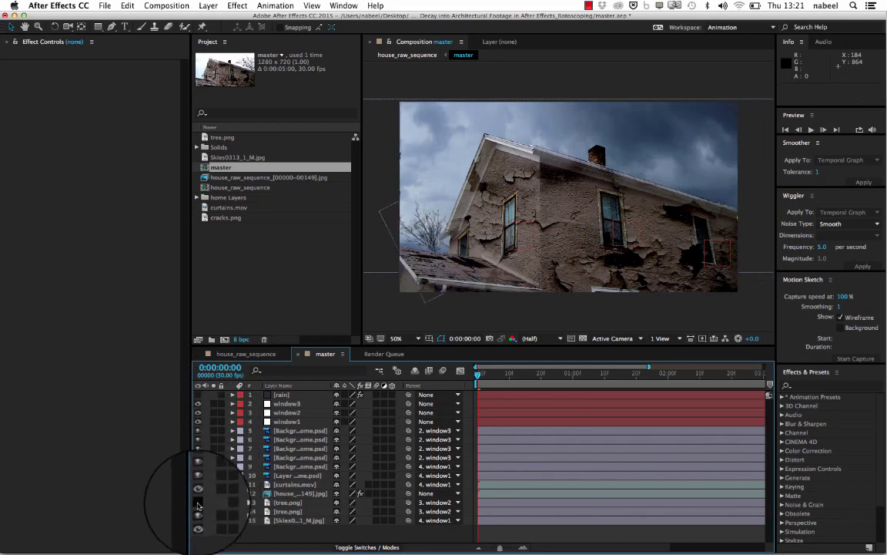
{"action": "left_click", "coordinate": [198, 504]}
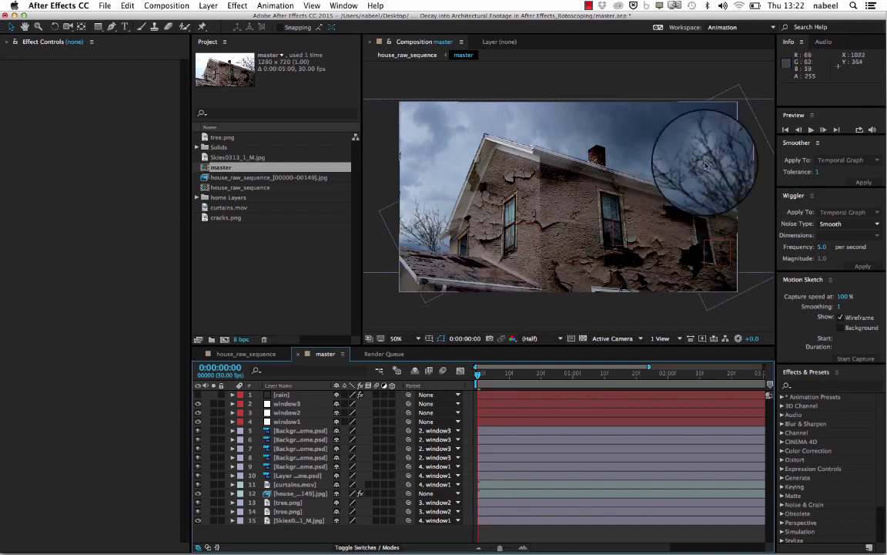
{"action": "left_click_drag", "start_coordinate": [497, 372], "coordinate": [458, 372]}
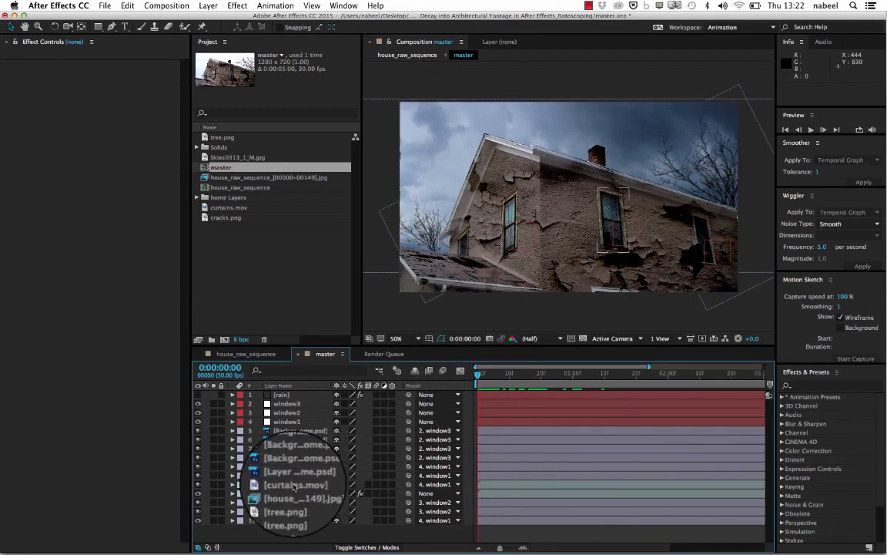
- Inspect the masked curtains.mov layer in the window by scrubbing and toggling it, and open its source footage
{"action": "left_click", "coordinate": [294, 485]}
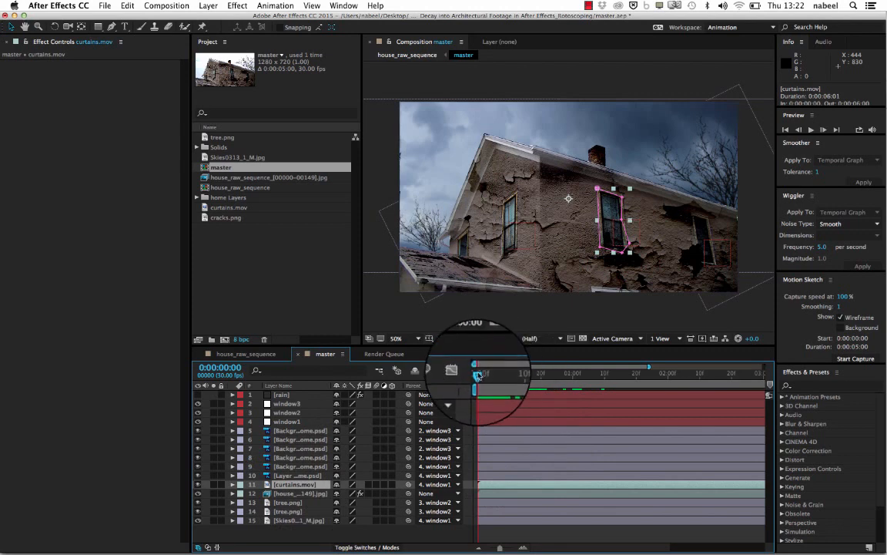
{"action": "left_click_drag", "start_coordinate": [478, 373], "coordinate": [440, 379]}
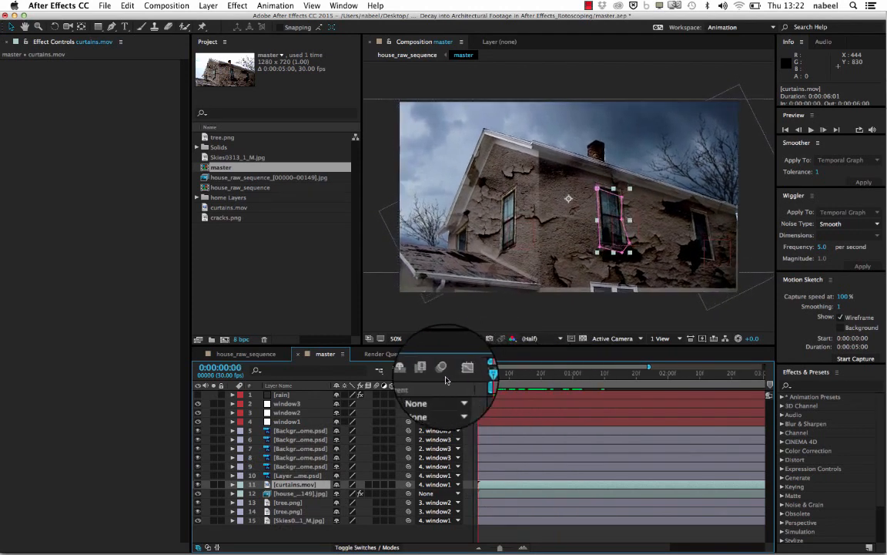
{"action": "left_click", "coordinate": [196, 487]}
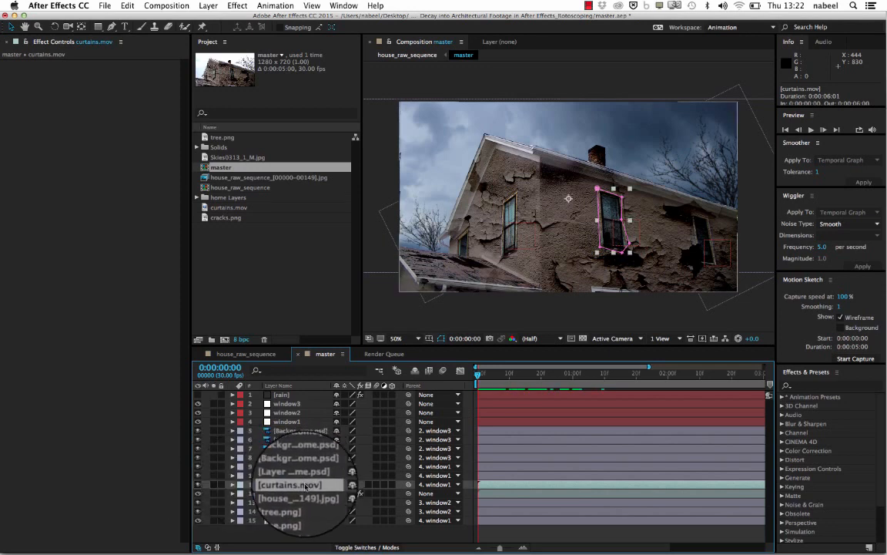
{"action": "scroll", "coordinate": [208, 196], "scroll_direction": "up", "scroll_amount": 1}
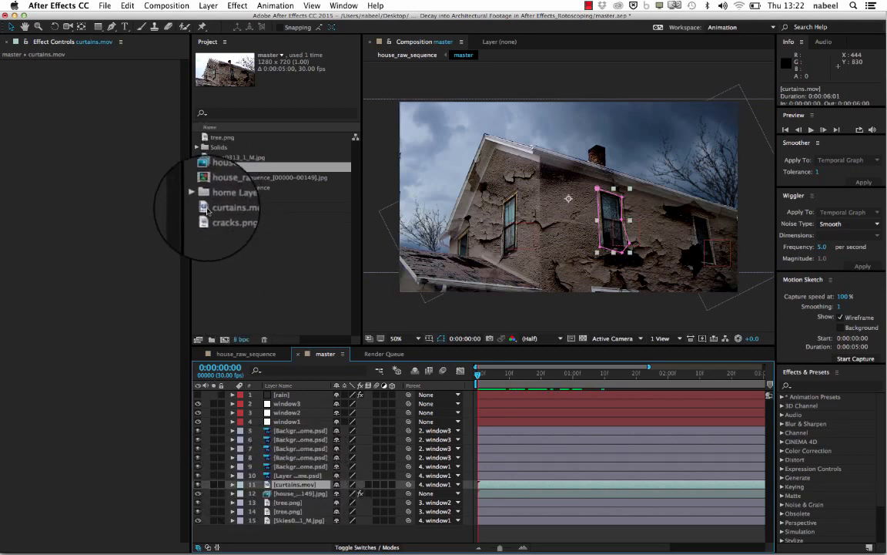
{"action": "double_click", "coordinate": [205, 208]}
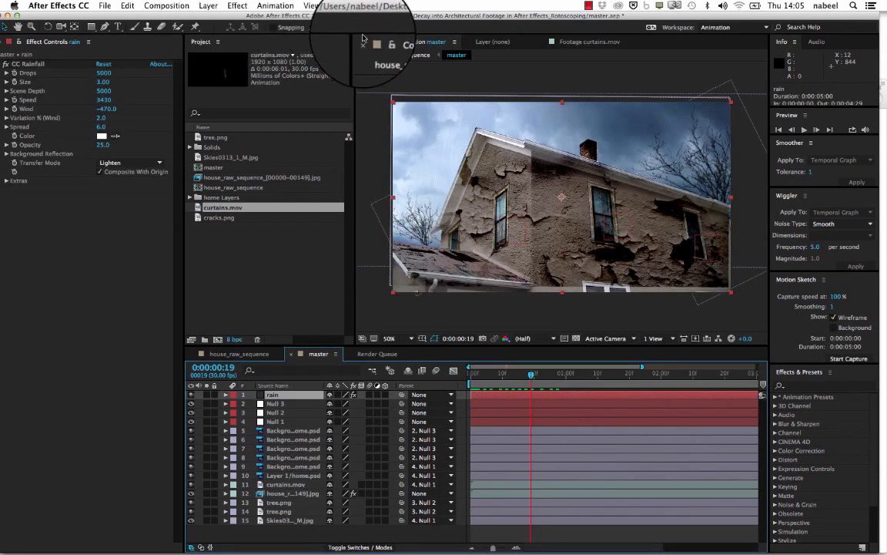
- Locate the new solid command and the CC Rainfall simulation effect used for the rain layer, without applying them
{"action": "left_click", "coordinate": [237, 5]}
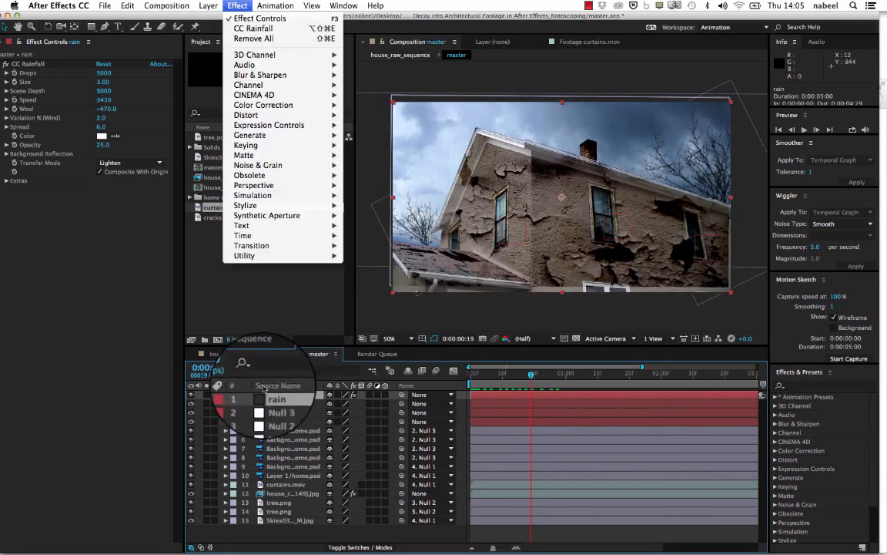
{"action": "mouse_move", "coordinate": [208, 5]}
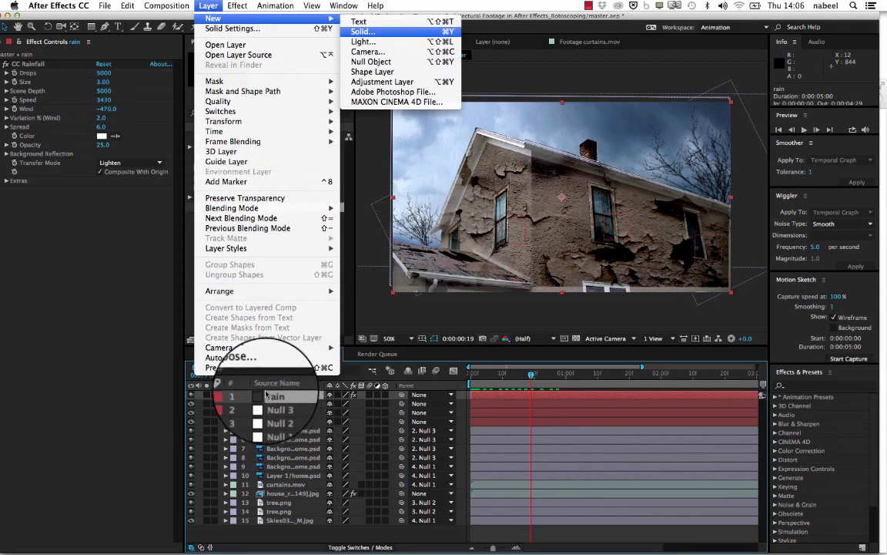
{"action": "left_click", "coordinate": [211, 6]}
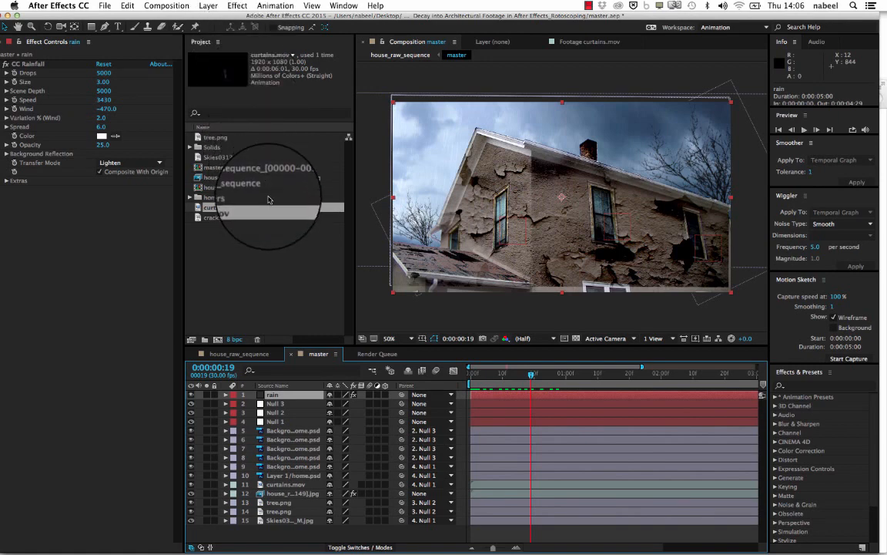
{"action": "left_click", "coordinate": [237, 6]}
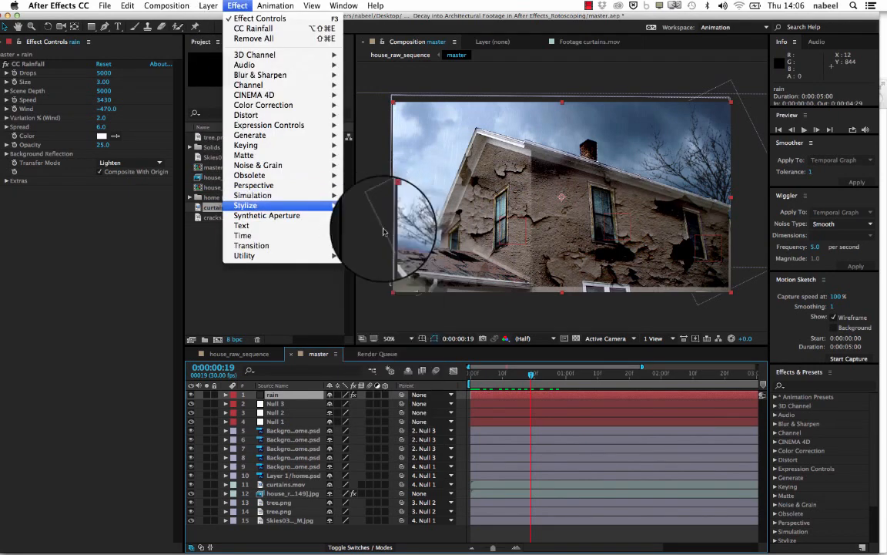
{"action": "mouse_move", "coordinate": [258, 195]}
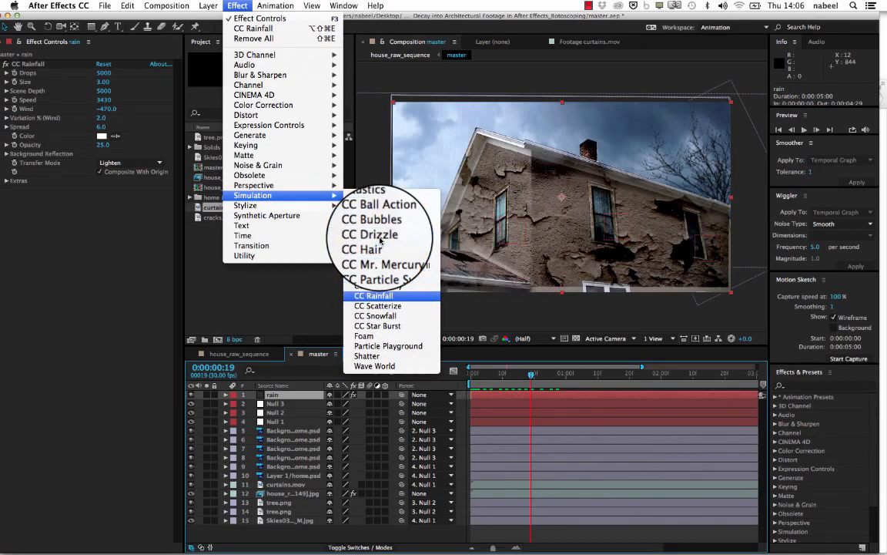
{"action": "left_click", "coordinate": [422, 393]}
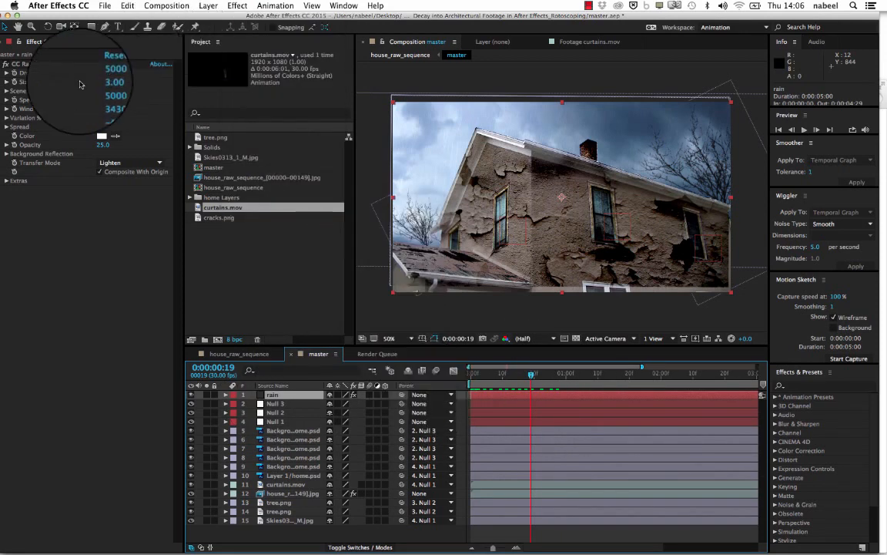
- Examine the CC Rainfall parameters on the rain layer and play a preview of the rain over the house
{"action": "key", "text": "space"}
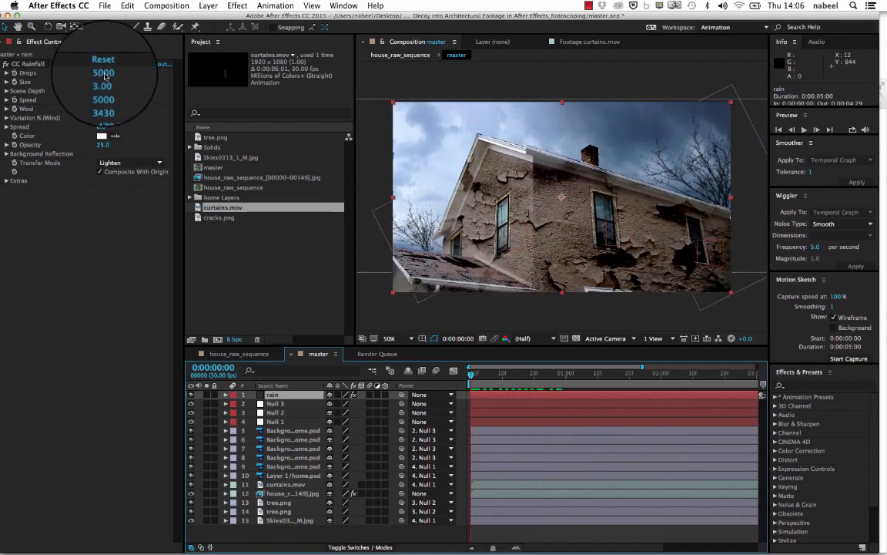
{"action": "key", "text": "space"}
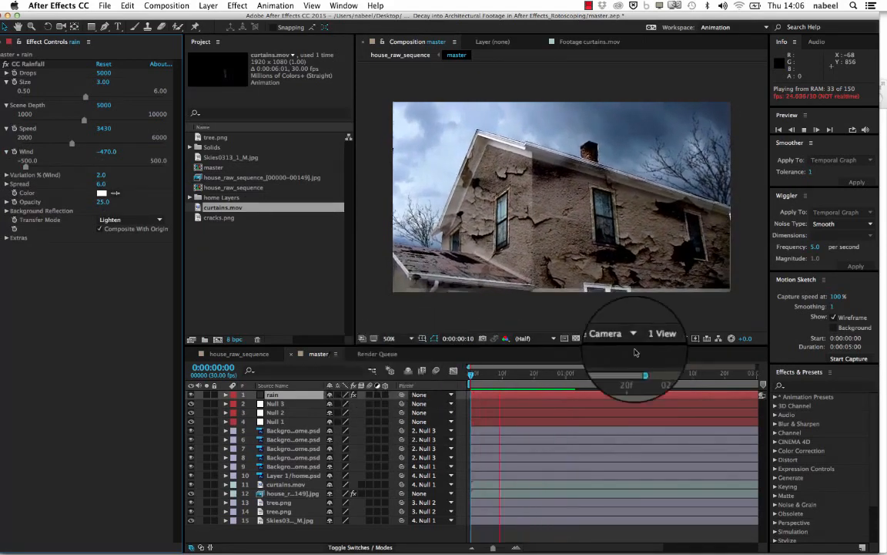
{"action": "key", "text": "space"}
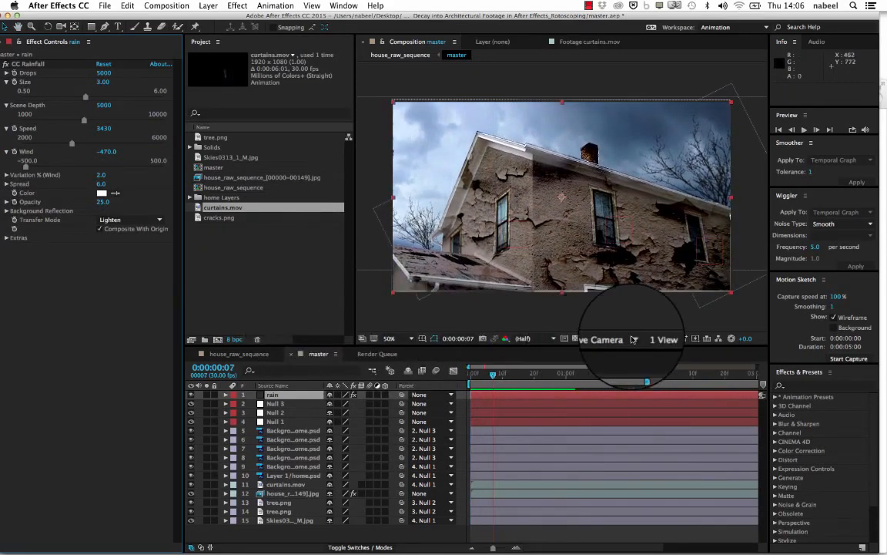
- Preview the master composition from its first frame with the full five-second duration shown in the timeline
{"action": "left_click_drag", "start_coordinate": [229, 373], "coordinate": [579, 391]}
{"action": "key", "text": "Home"}
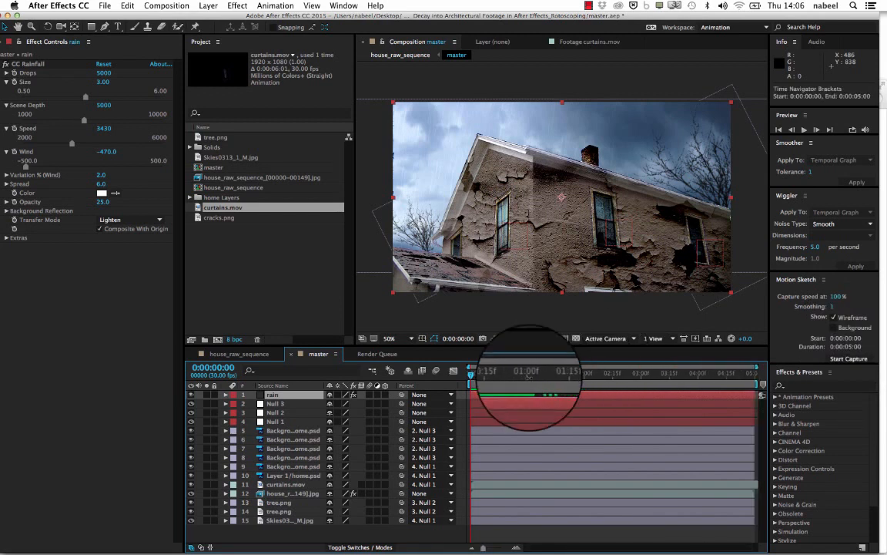
{"action": "key", "text": "="}
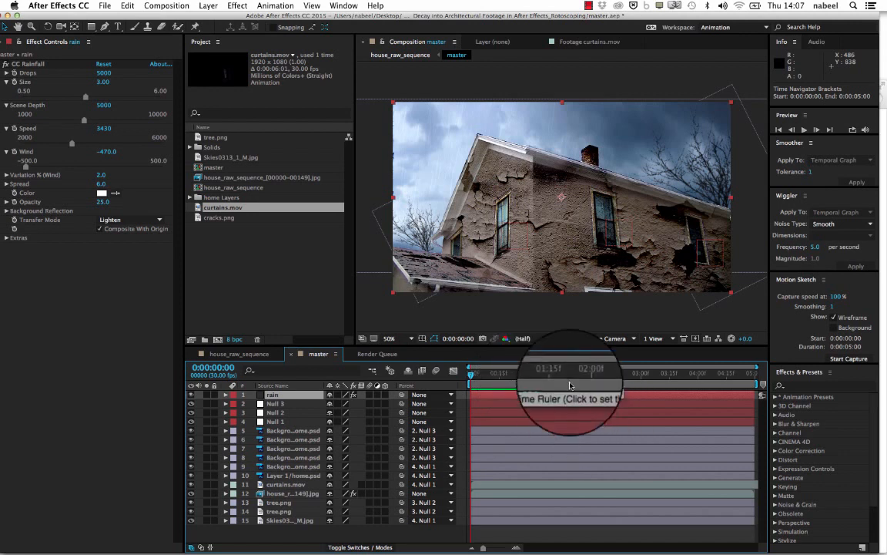
{"action": "key", "text": "space"}
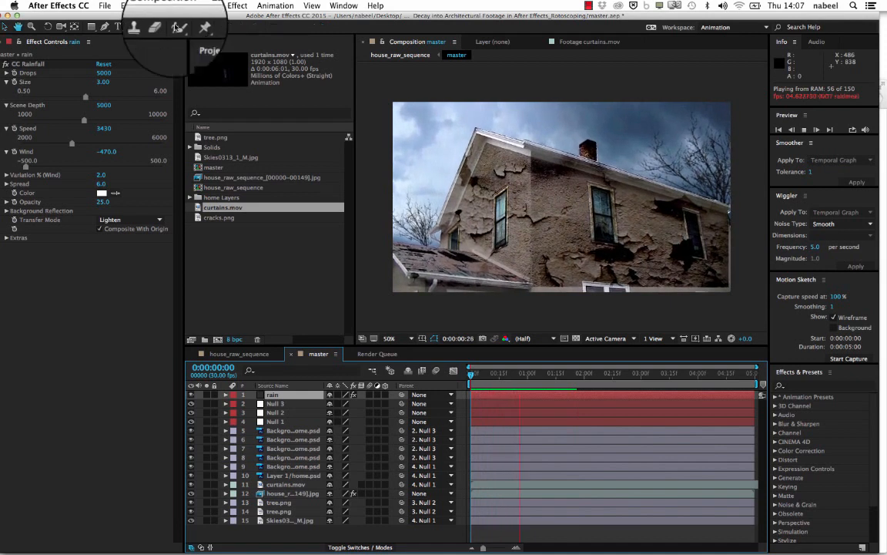
{"action": "key", "text": "space"}
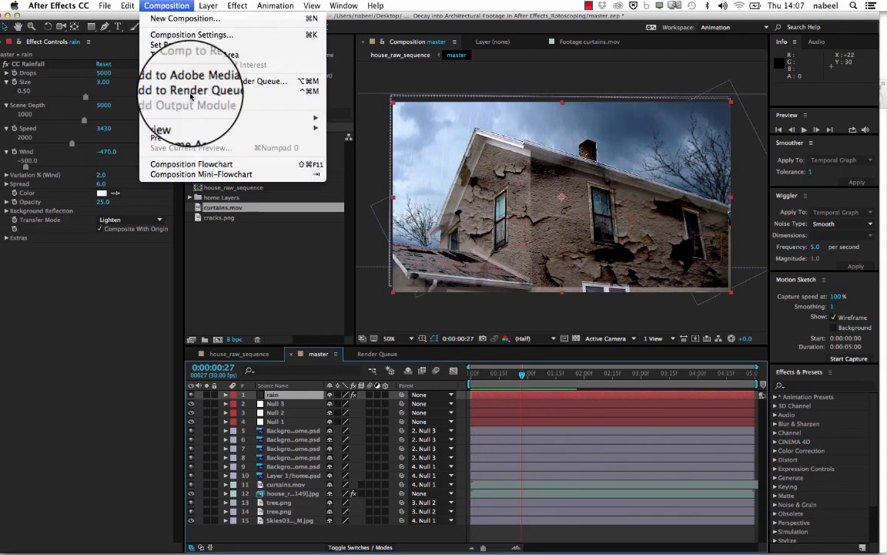
- Add the master composition to the render queue and remove the three older render items
{"action": "left_click", "coordinate": [165, 90]}
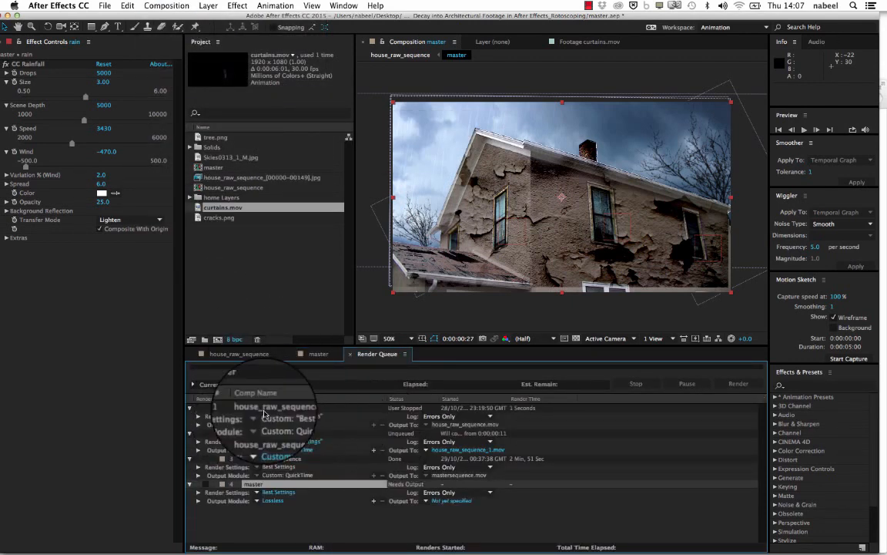
{"action": "left_click", "coordinate": [259, 408]}
{"action": "key", "text": "Delete"}
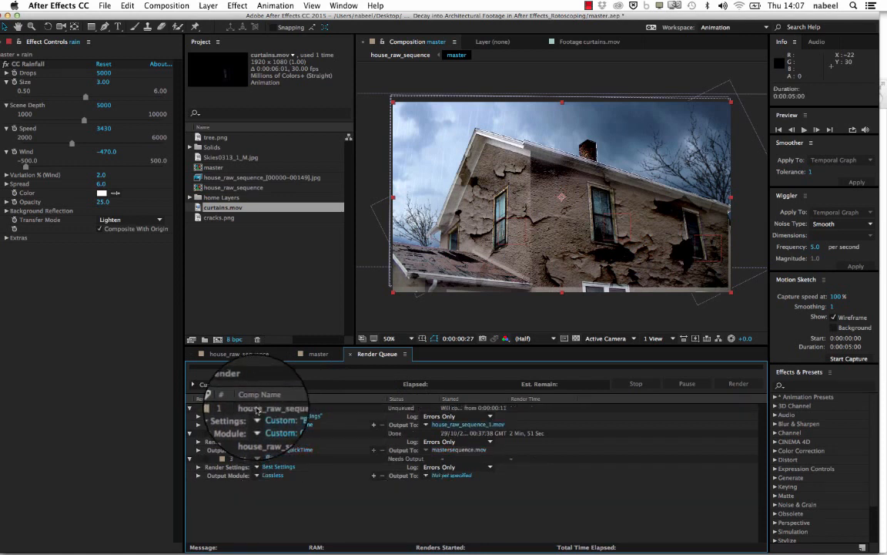
{"action": "key", "text": "Down"}
{"action": "key", "text": "Delete"}
{"action": "key", "text": "Down"}
{"action": "key", "text": "Delete"}
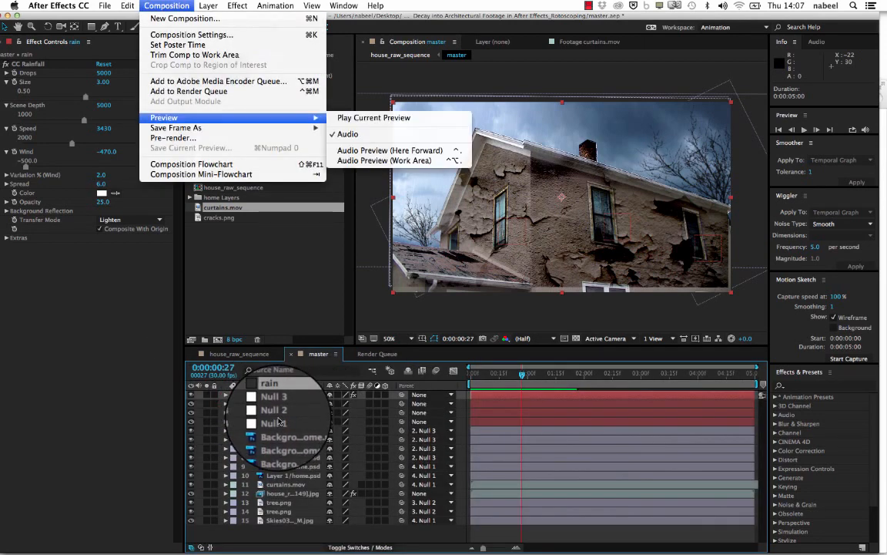
{"action": "key", "text": "Down"}
{"action": "key", "text": "Return"}
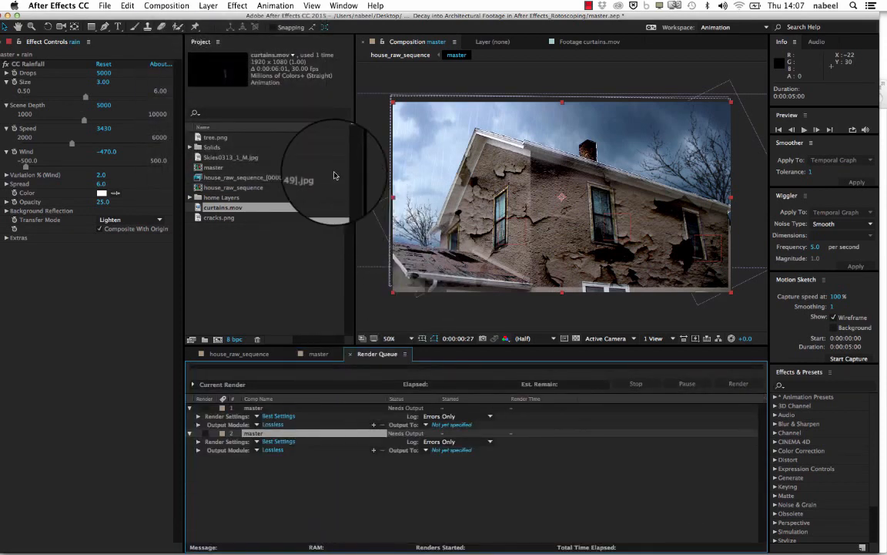
{"action": "key", "text": "Delete"}
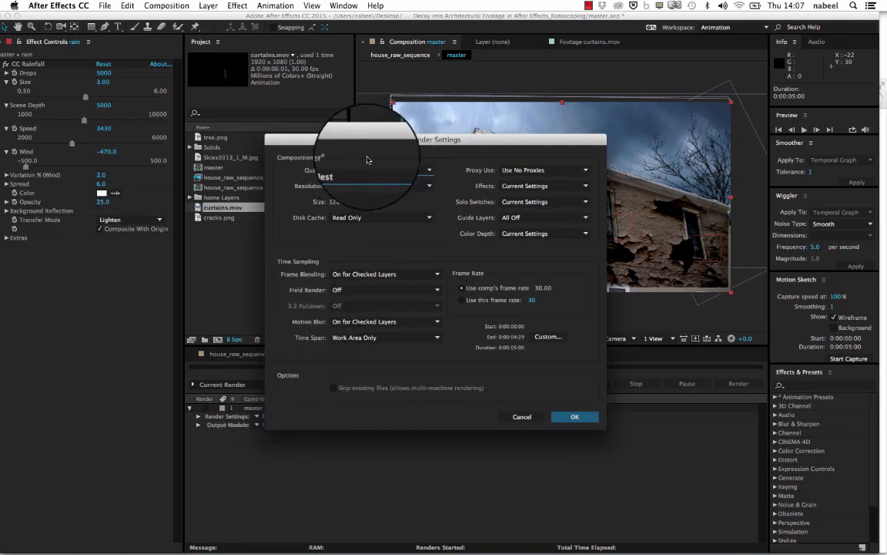
- Confirm Best render settings over the work area with QuickTime output, and save the master render's output as master1.mov
{"action": "key", "text": "Return"}
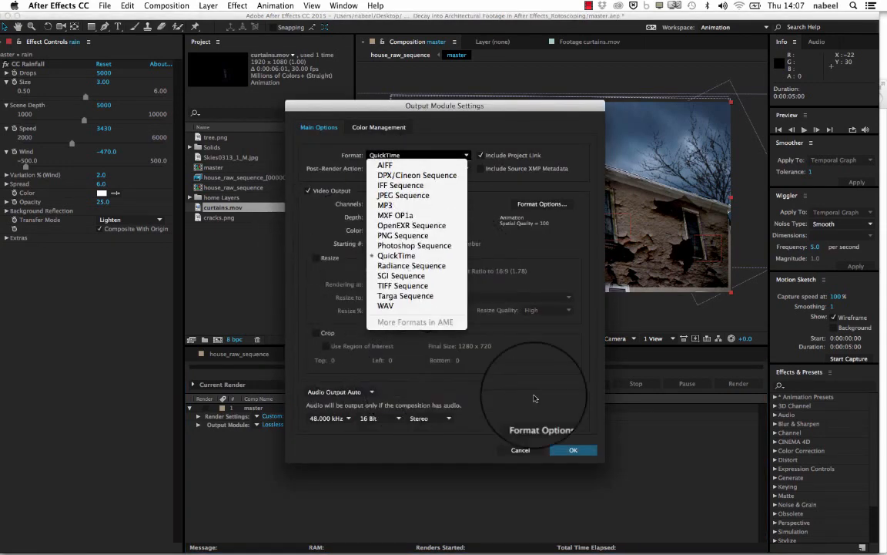
{"action": "left_click", "coordinate": [569, 399]}
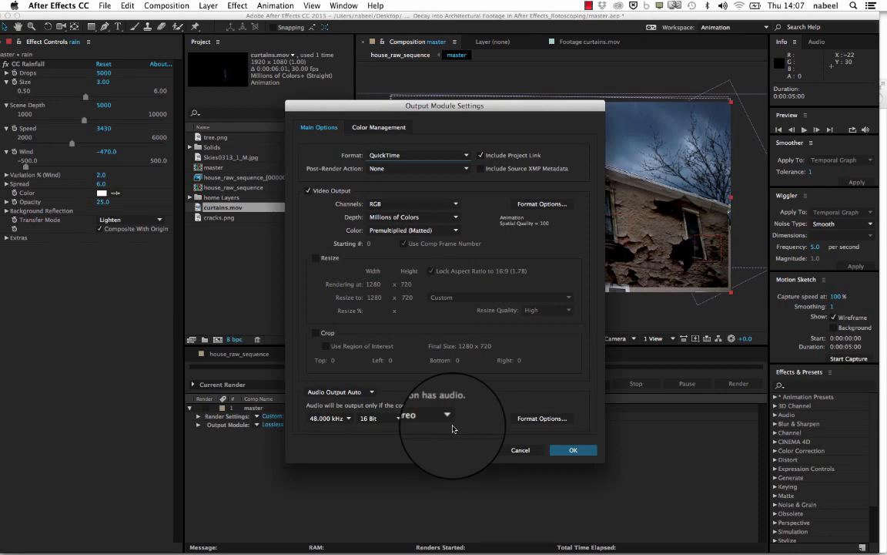
{"action": "key", "text": "Return"}
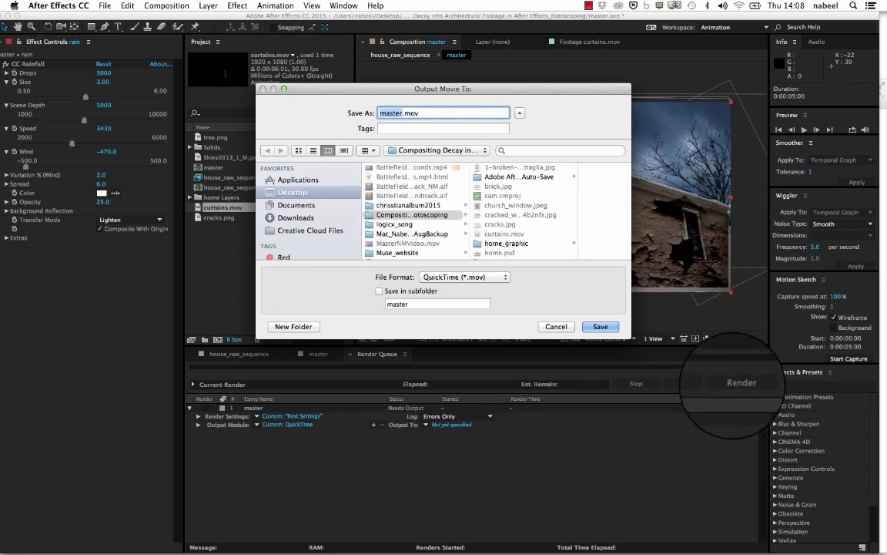
{"action": "type", "text": "1"}
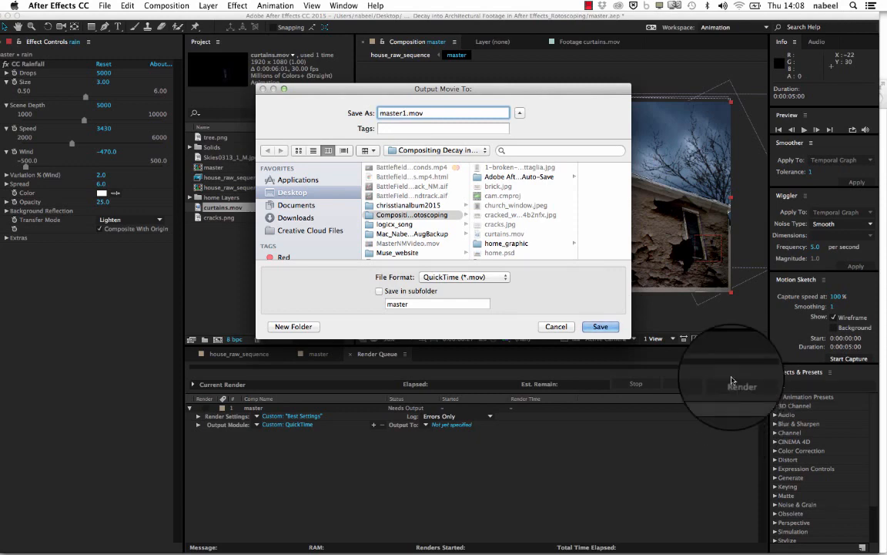
{"action": "key", "text": "Return"}
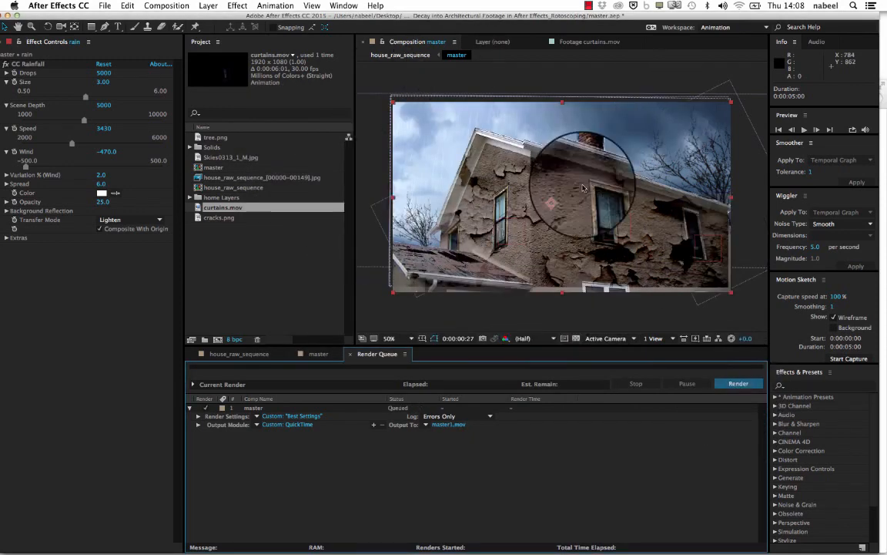